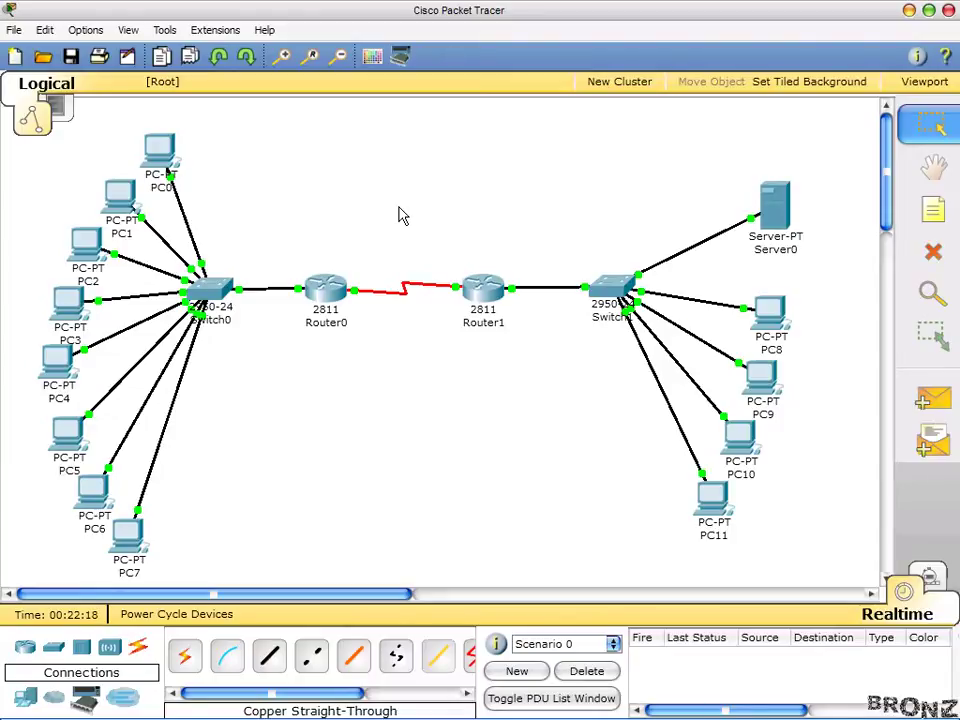
- Open Router0's CLI, enter global configuration mode with 'conf t', then minimize the console
click(325, 297)
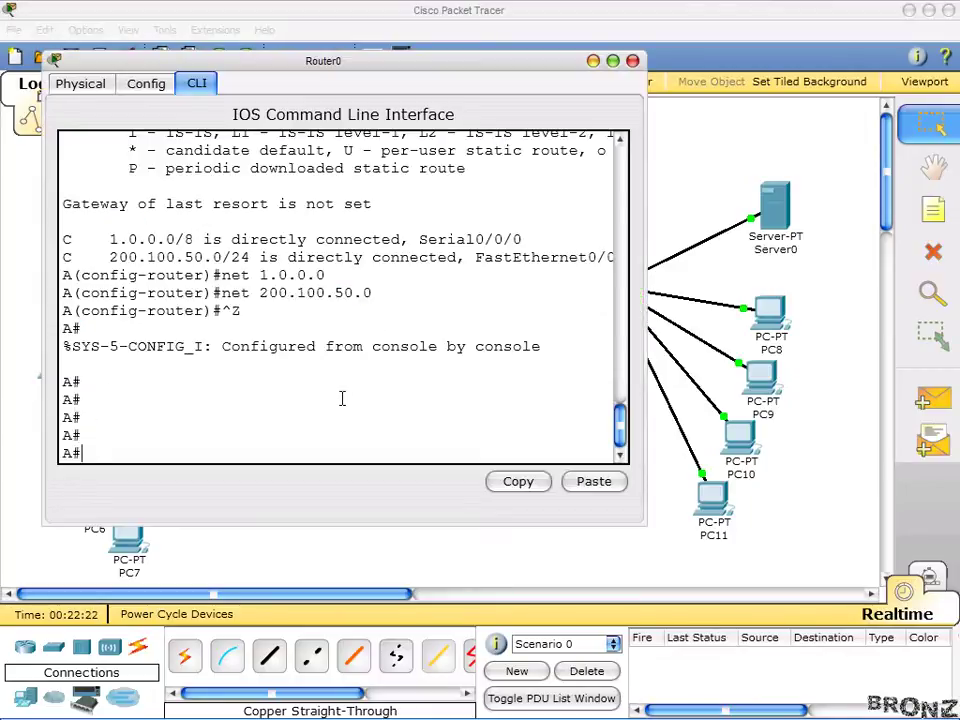
text(conf t)
key(Return)
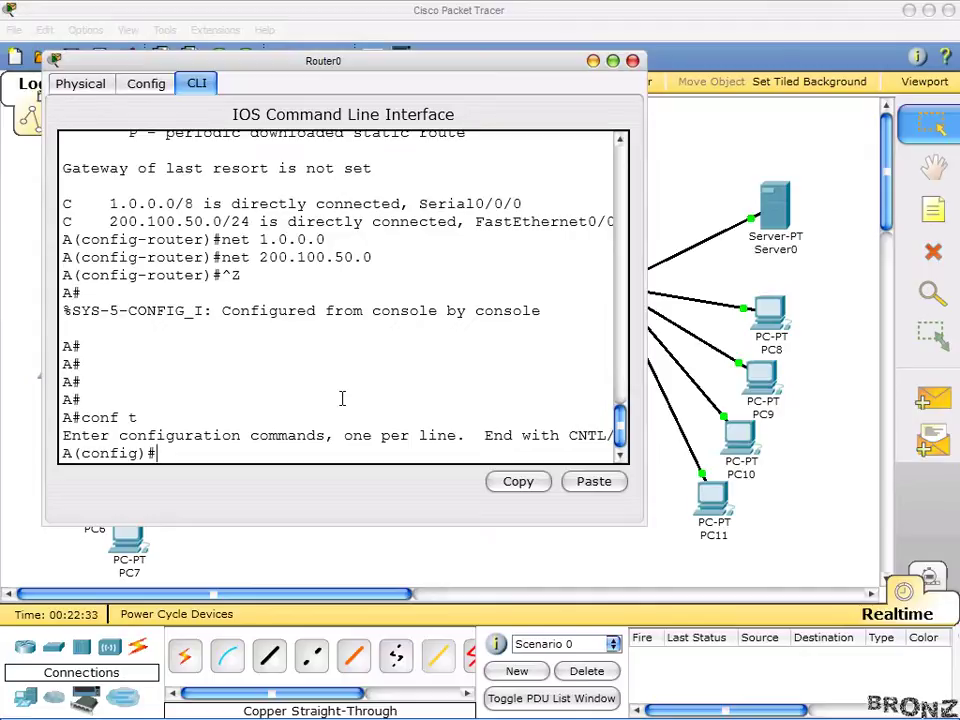
click(593, 62)
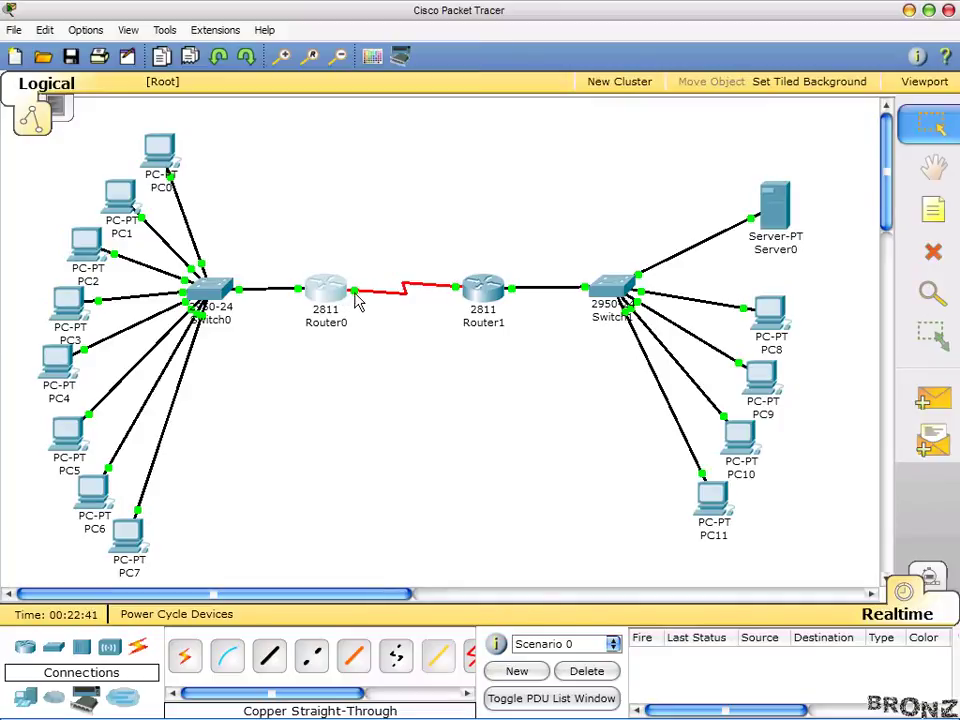
- Restore the Router0 CLI window over the topology
mouse_move(355, 302)
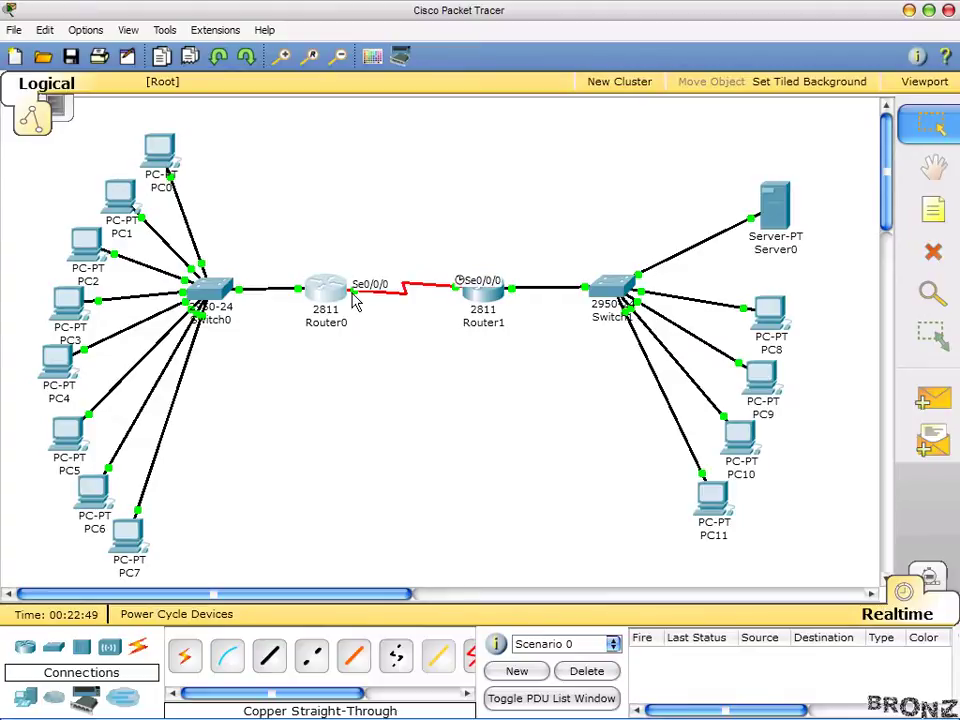
key(alt+Tab)
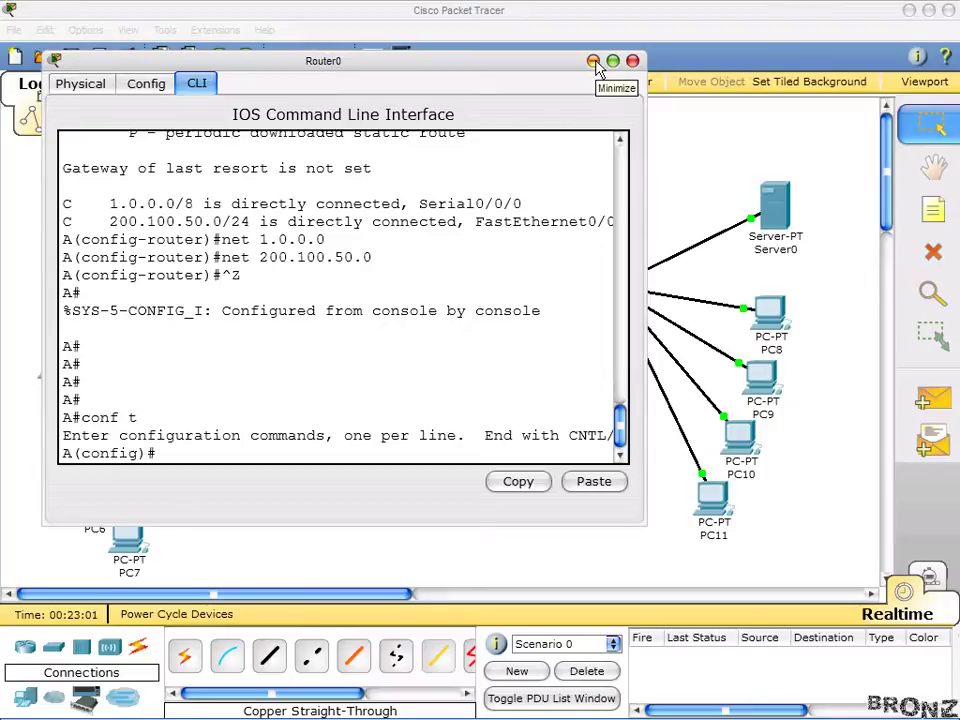
- Run 'do sh acc' and 'do sh access-lists' on Router0, confirming no access lists exist
text(acces)
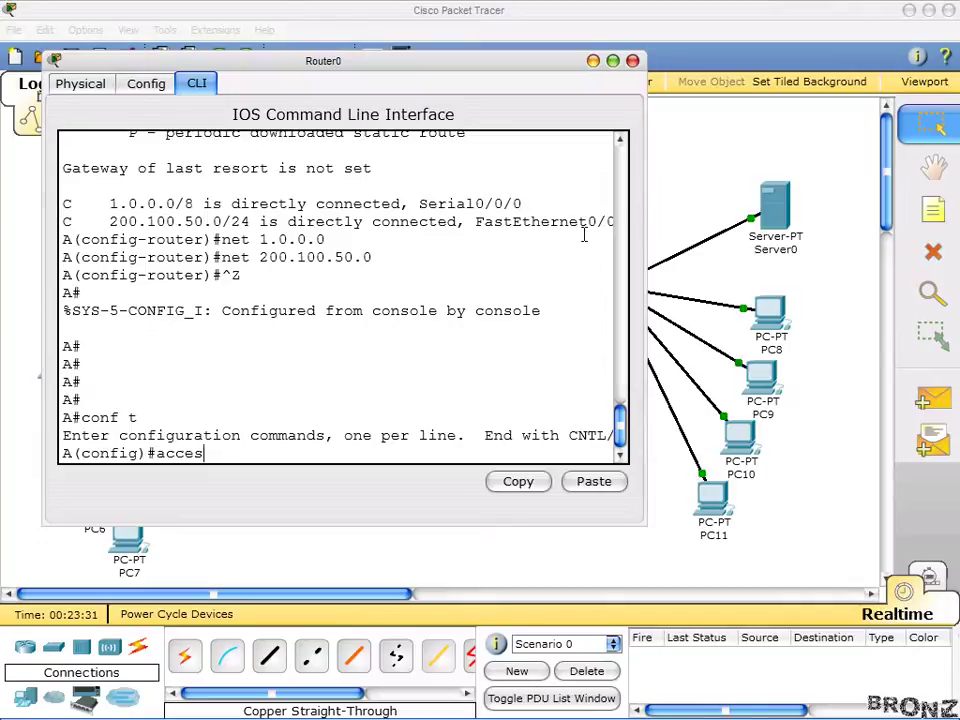
key(BackSpace)
key(BackSpace)
key(BackSpace)
key(BackSpace)
key(BackSpace)
text(do sh)
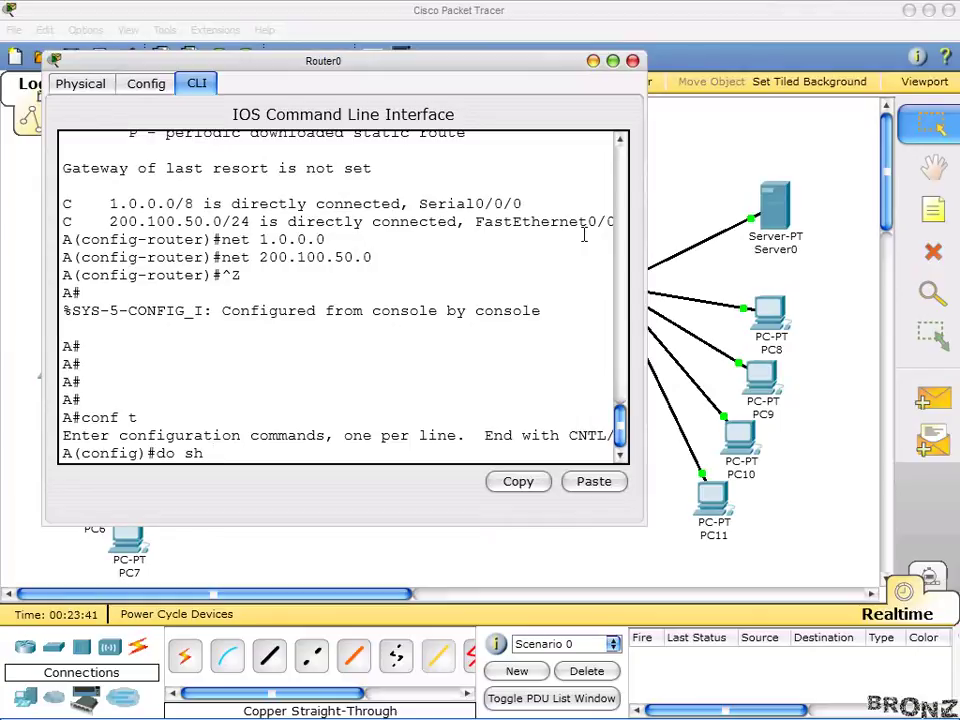
text(acc)
key(Return)
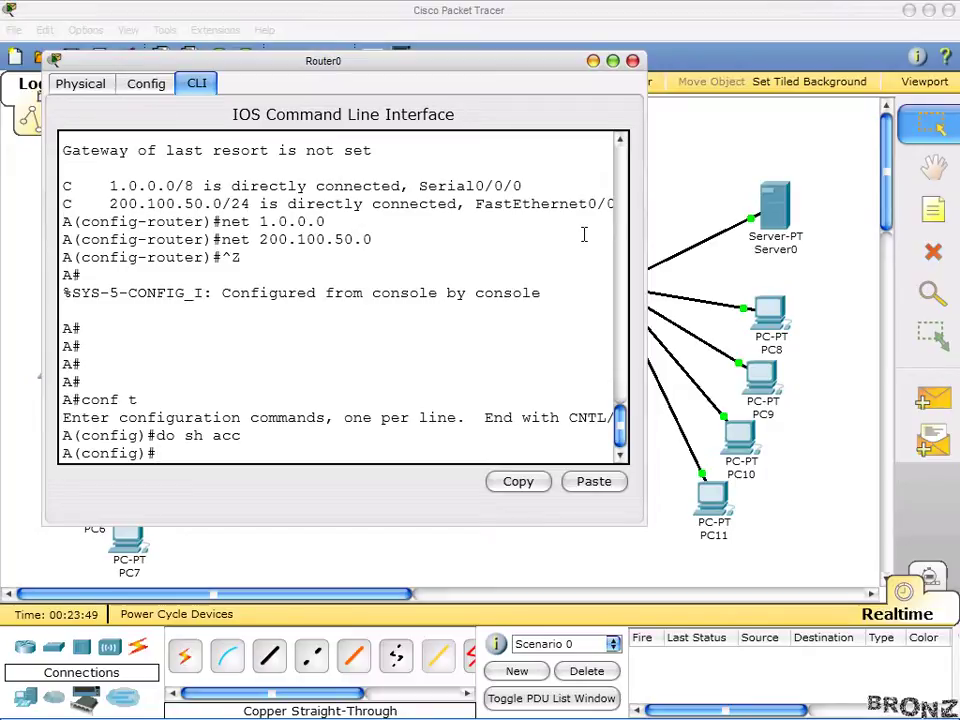
key(Up)
key(Return)
key(Up)
text(e)
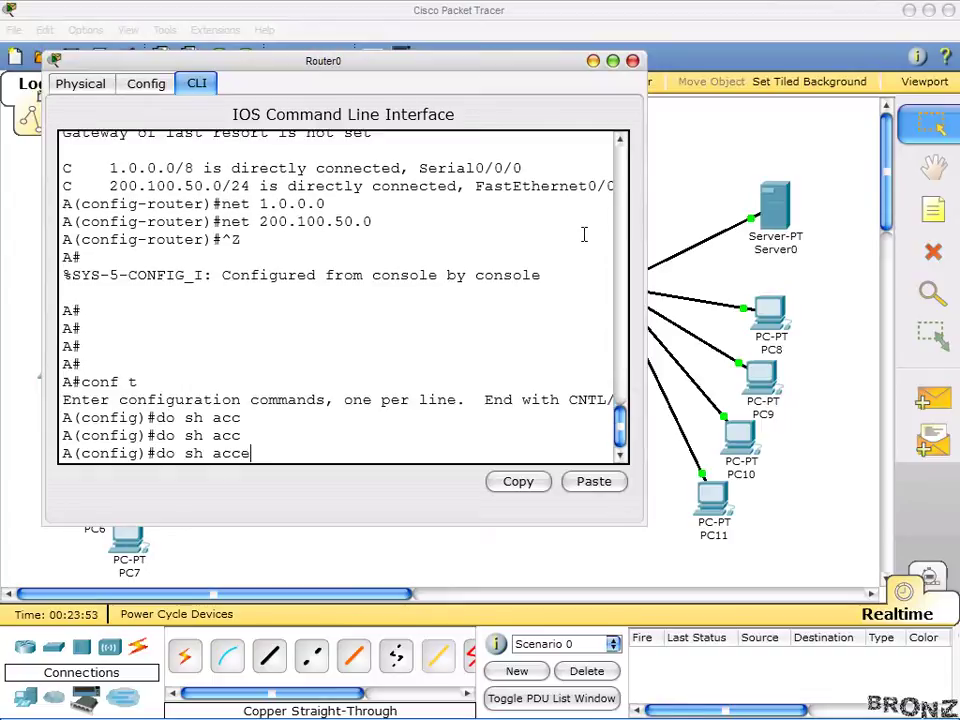
text(ss-lists)
key(Return)
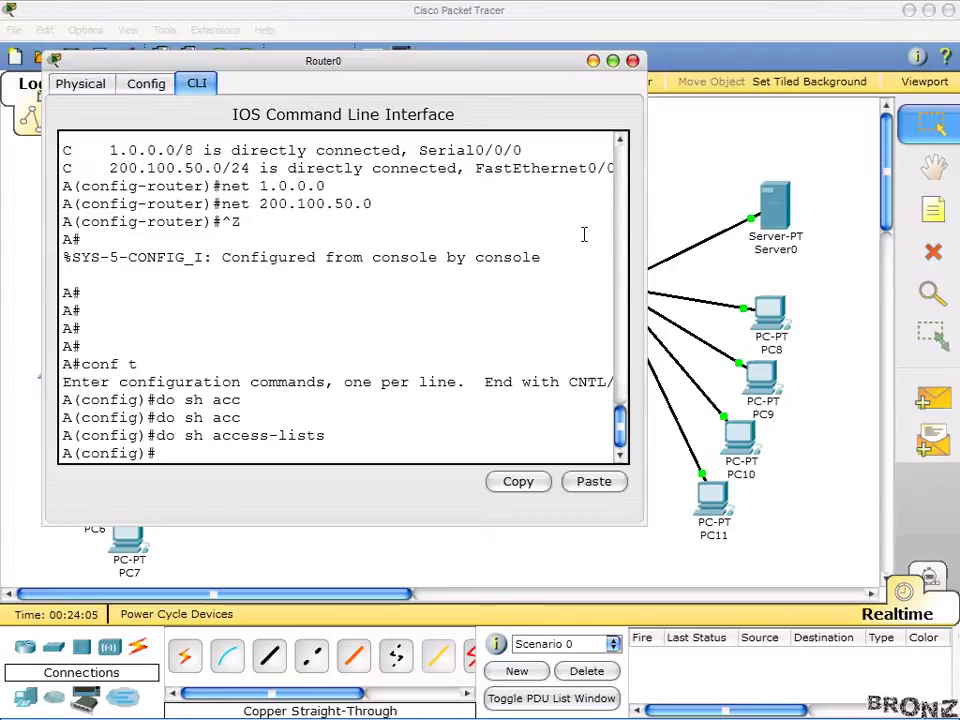
- Type 'acc 9 deny' at the global configuration prompt, correcting the misspelling
text(a)
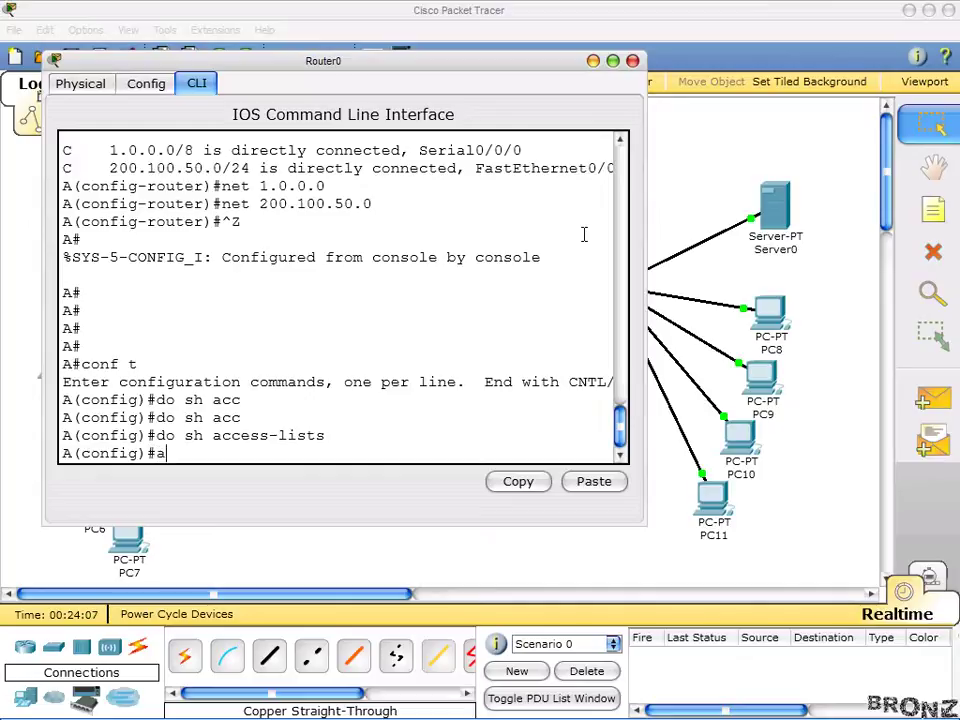
text(cc)
text( 9 demny)
key(BackSpace)
key(BackSpace)
key(BackSpace)
text(ny)
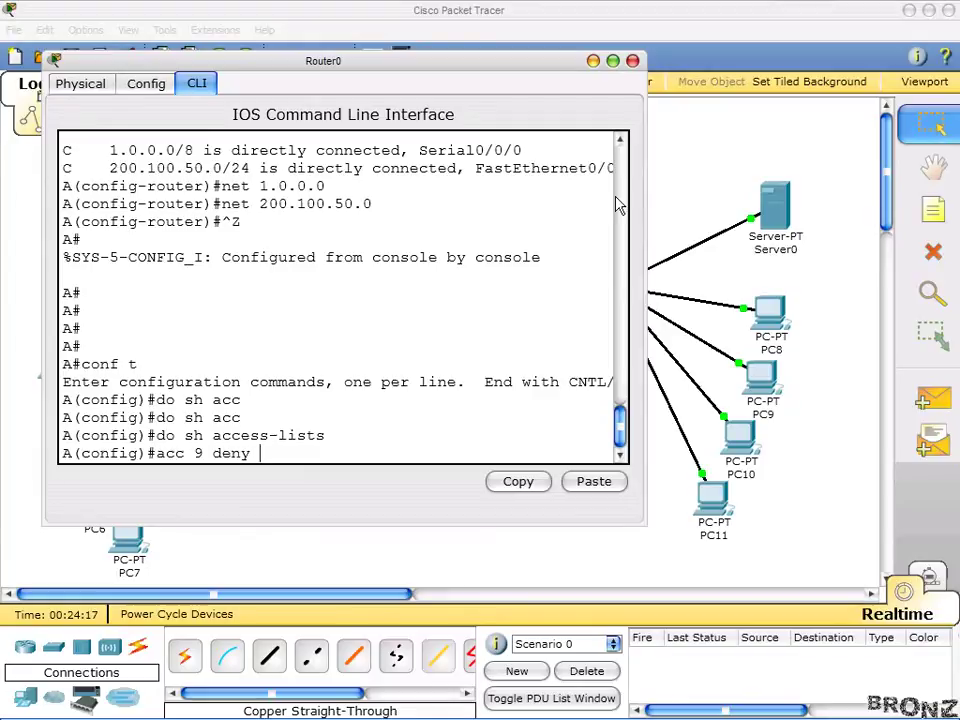
- Minimize and restore the console, then extend the entry with the address 200.100.50
click(593, 62)
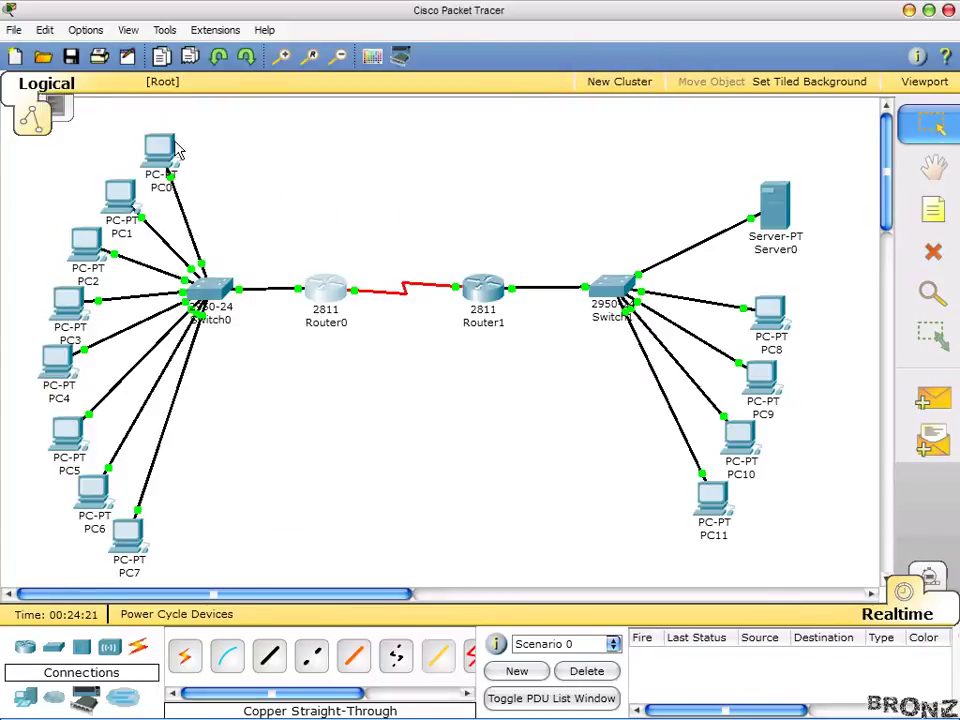
mouse_move(172, 152)
key(alt+Tab)
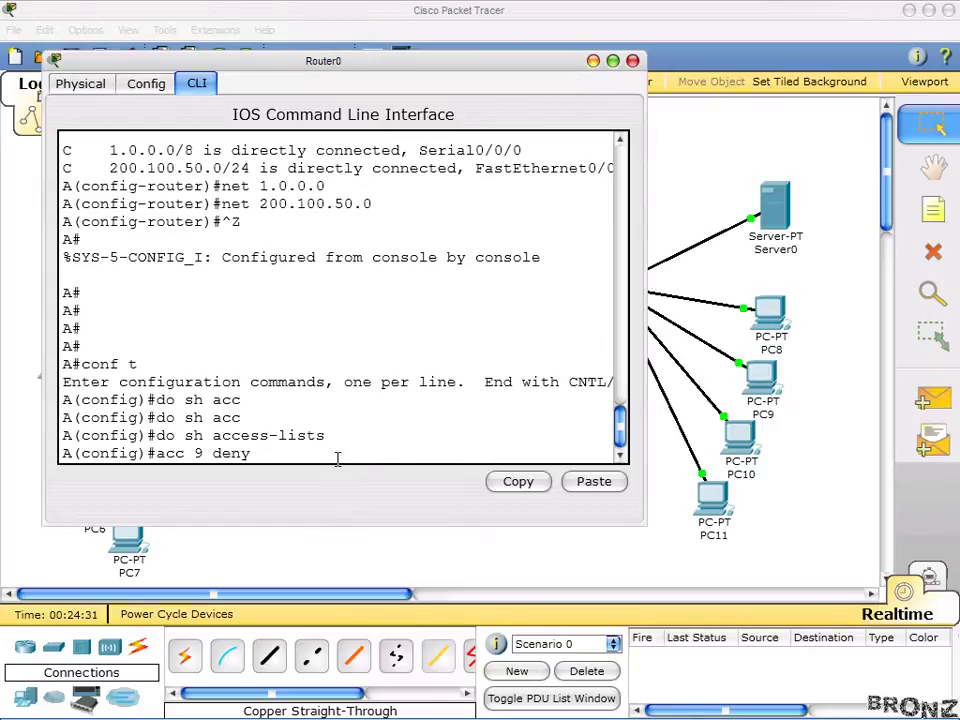
text(200.100.50)
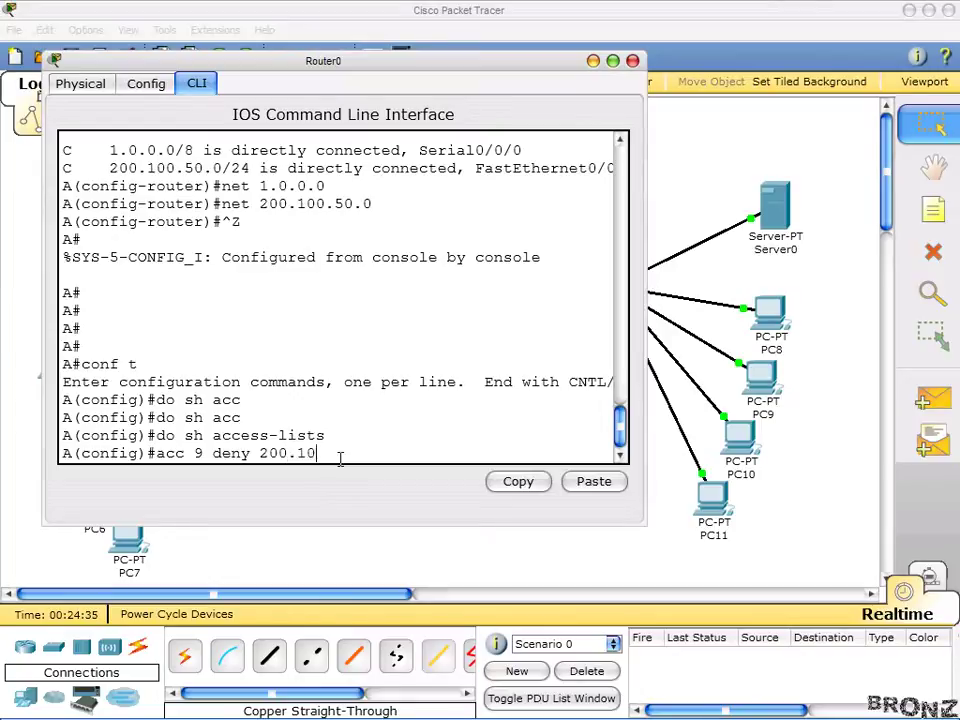
- Maximize the console and complete the line as 'acc 9 deny 200.100.50.4 0.0.0.0'
click(613, 62)
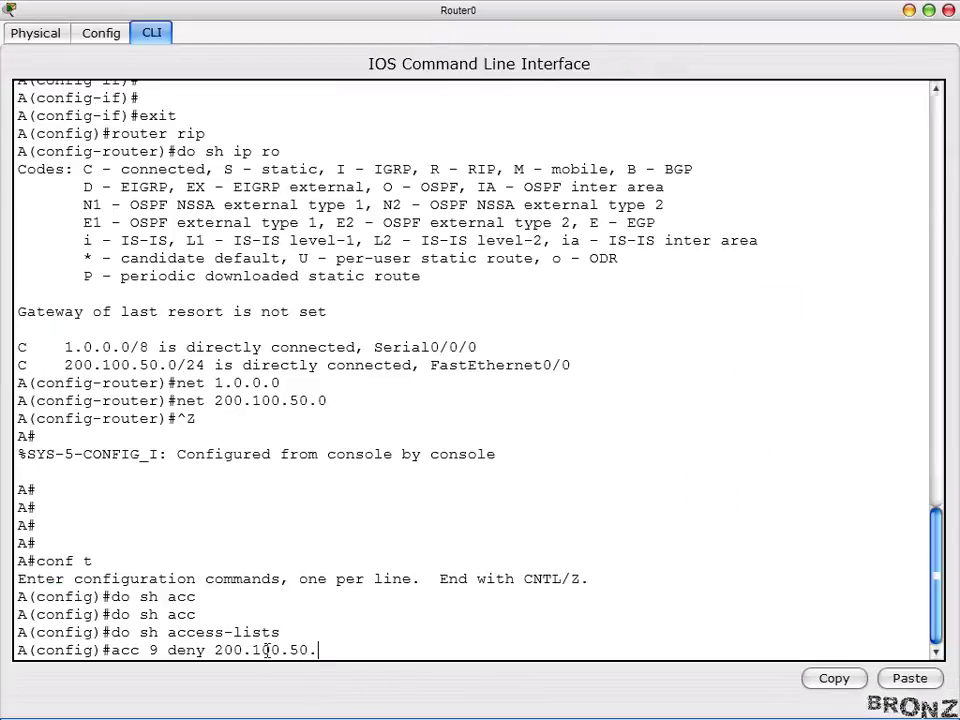
text(.4 0.0.)
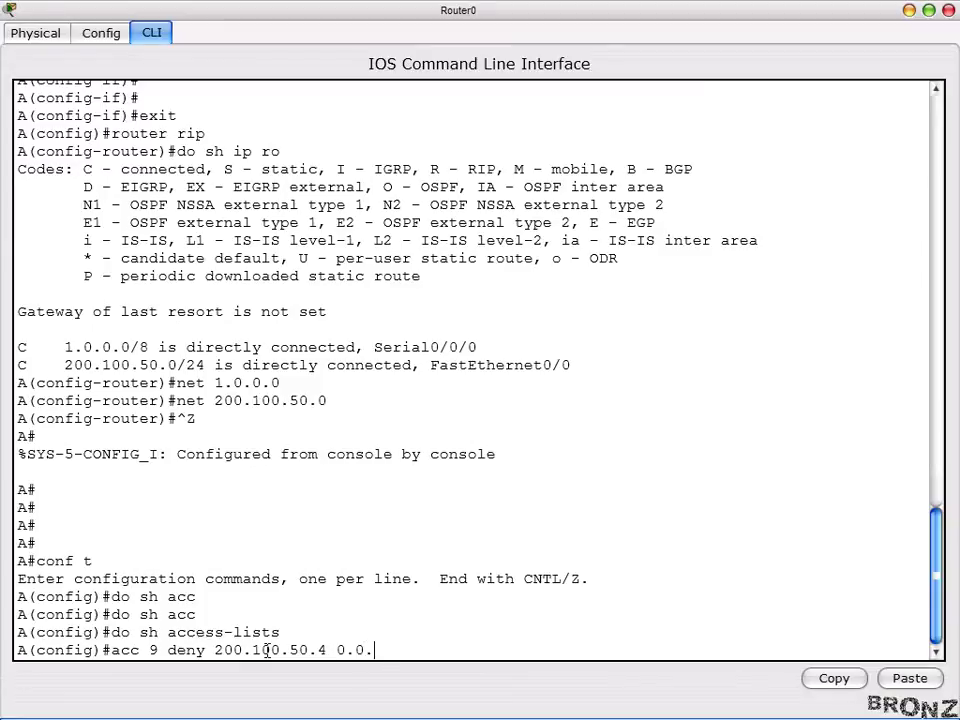
text(0.0)
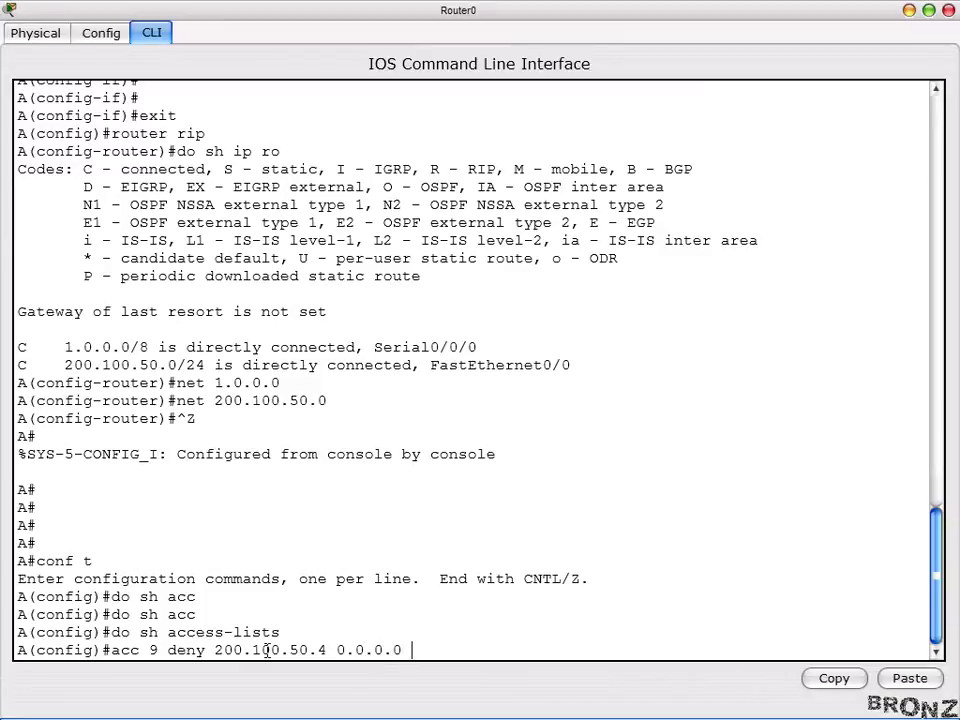
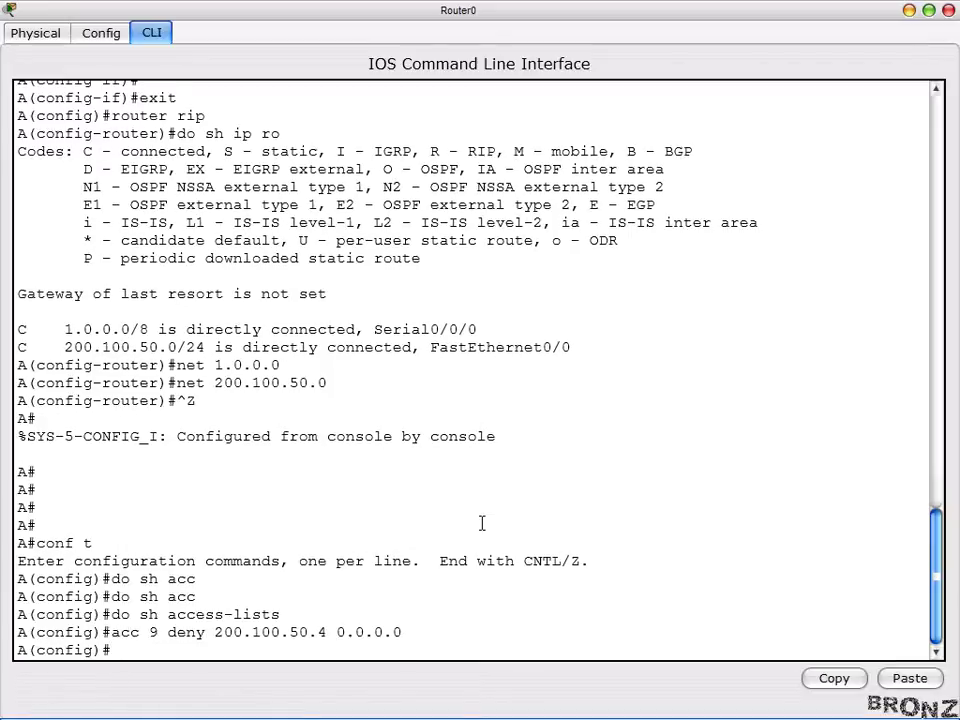
- Add 'access-list 9 permit any' and verify the list shows deny host 200.100.50.4 then permit any
text(acc )
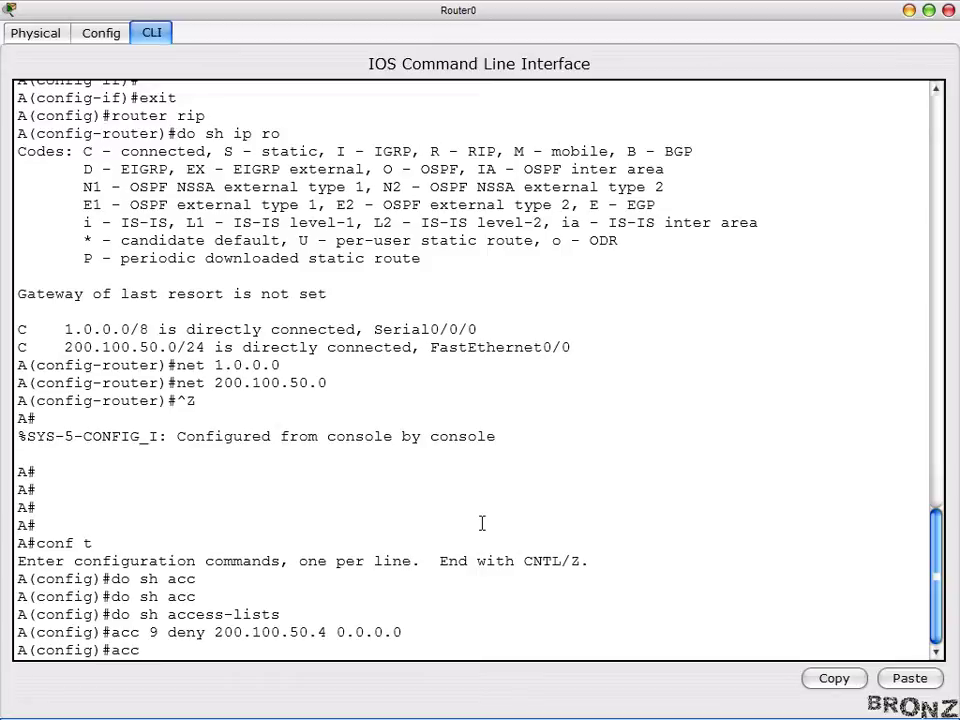
text(9 deny)
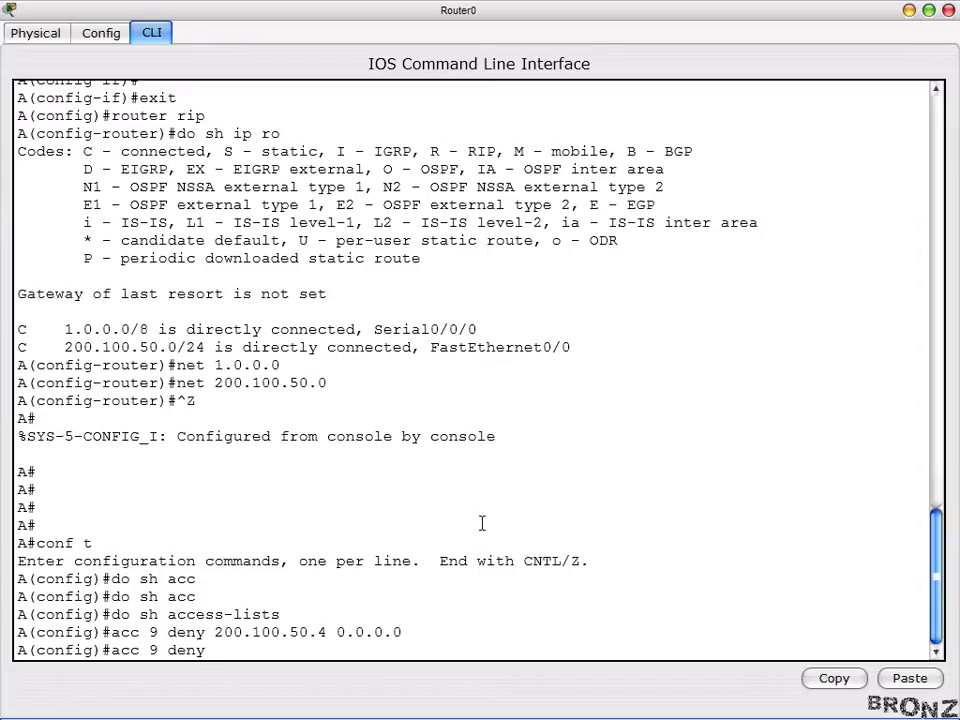
text( any)
key(Left)
key(Left)
key(Left)
key(Left)
key(BackSpace)
key(BackSpace)
key(BackSpace)
key(BackSpace)
text(permit)
key(Return)
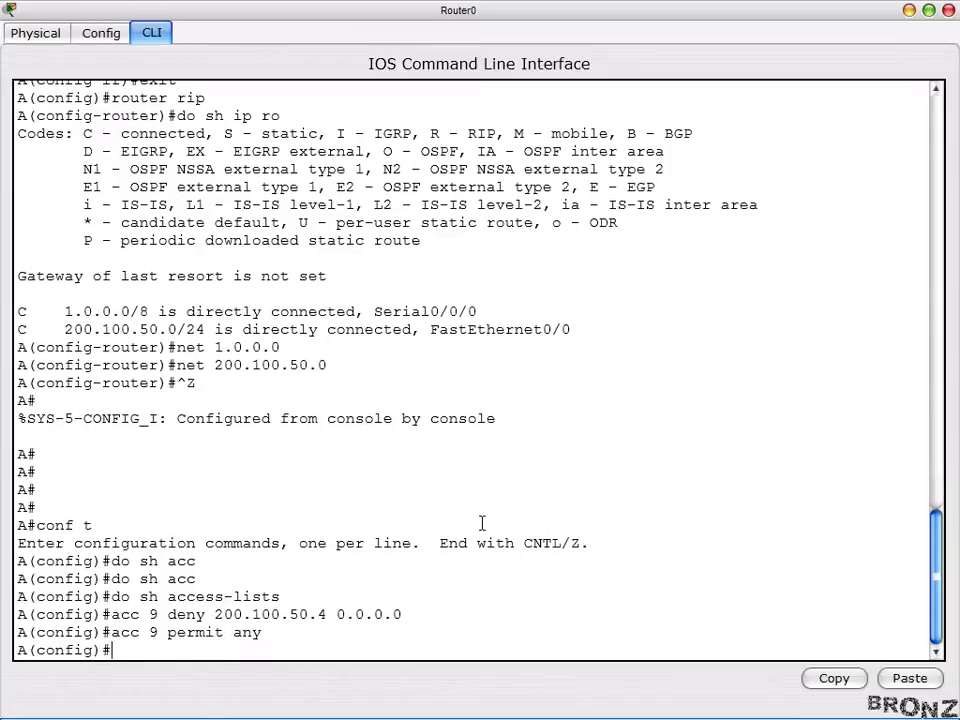
text(do sh acc)
key(Return)
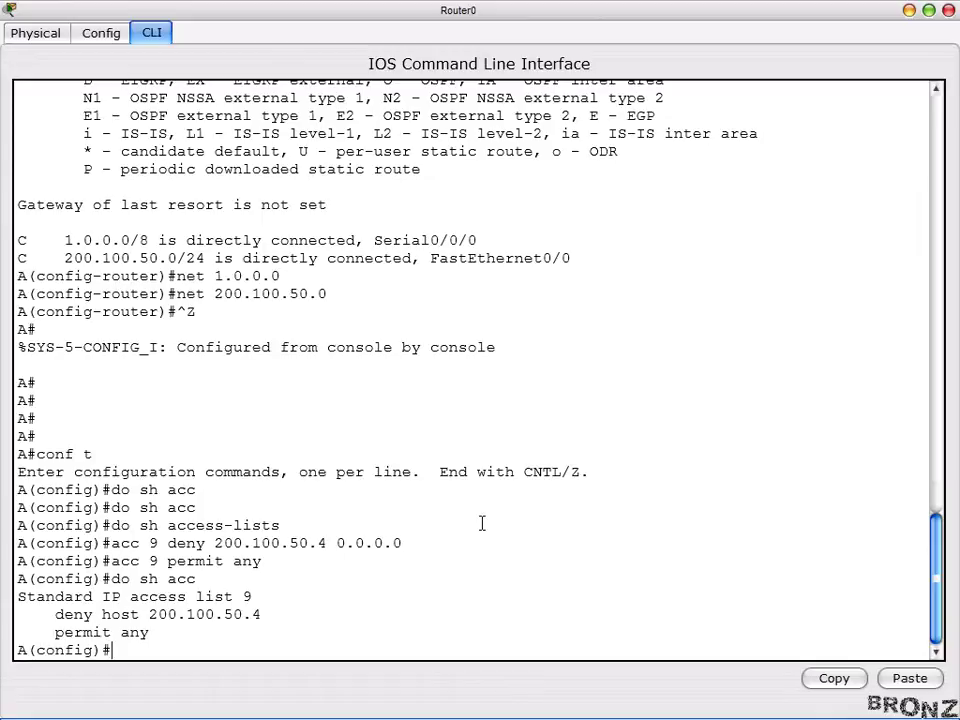
text(int)
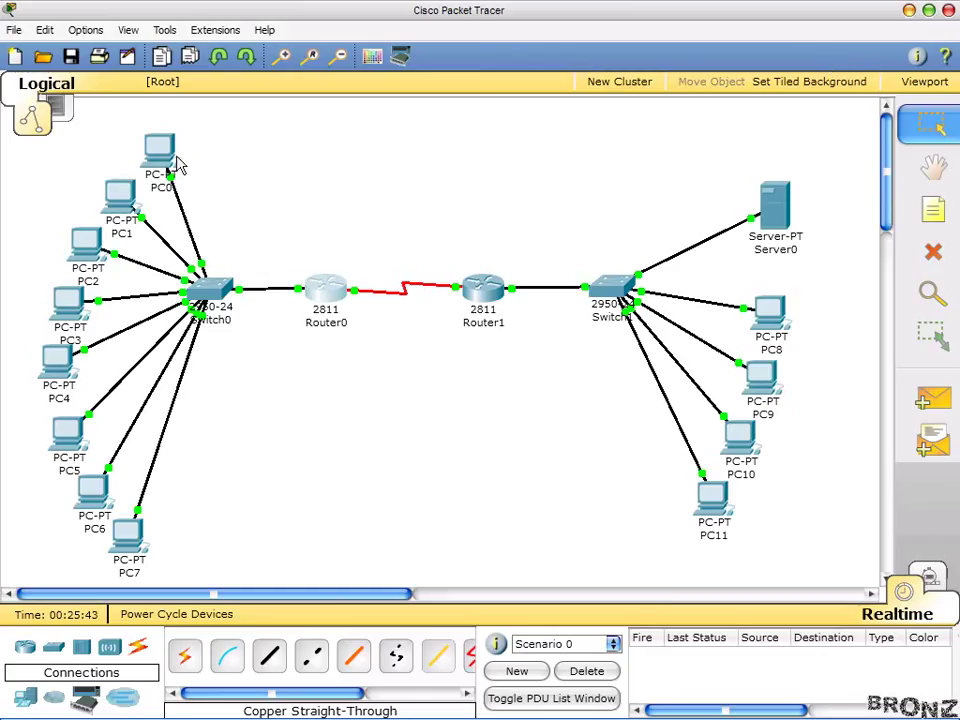
- From PC0's command prompt, ping 200.100.100.1 and confirm it replies
click(163, 155)
click(512, 286)
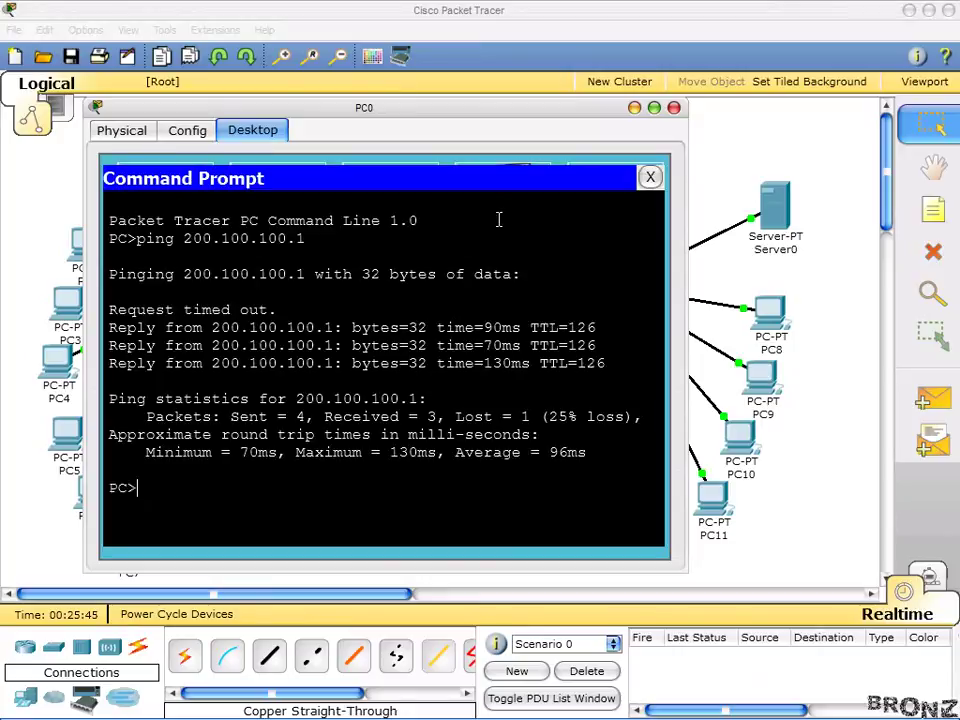
key(Up)
key(Return)
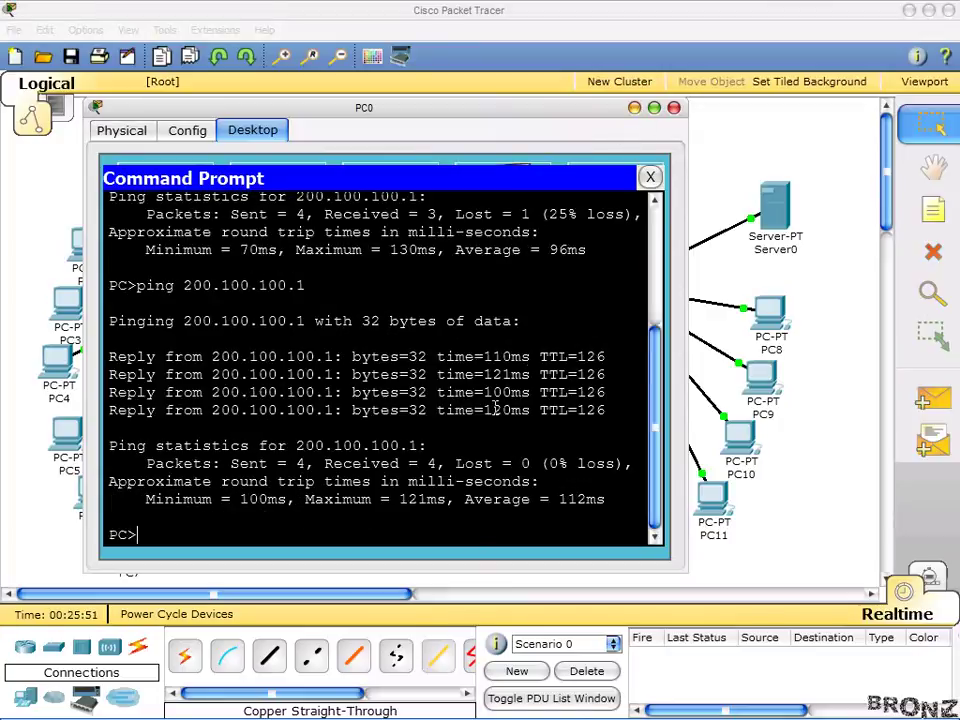
- Ping 200.100.100.100 from PC0, then minimize PC0 and return to Router0's CLI
key(Up)
key(BackSpace)
text(100)
key(Return)
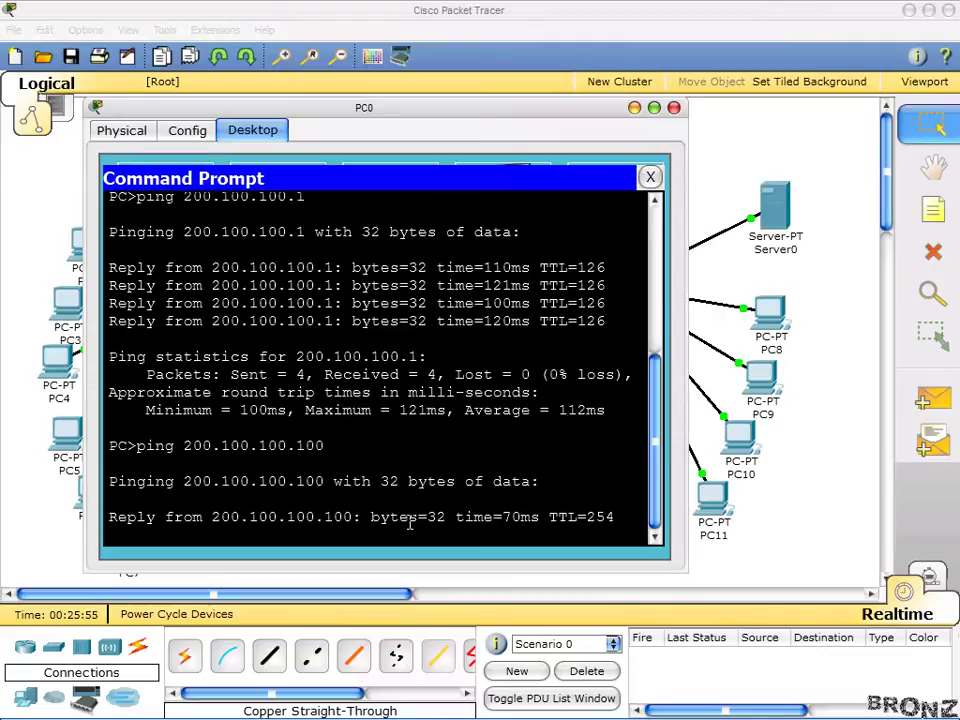
click(633, 107)
key(alt+Tab)
key(alt+Tab)
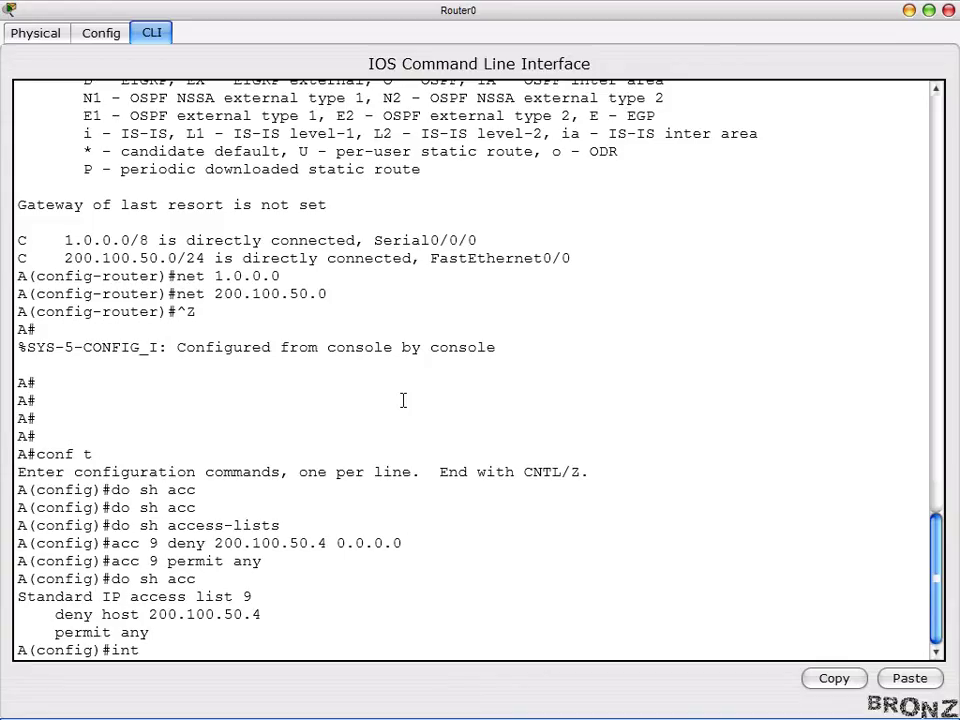
- On interface Serial0/0/0, apply 'ip access-group 9 out', then go back to PC0's prompt
text(ser 0/0/0)
key(Return)
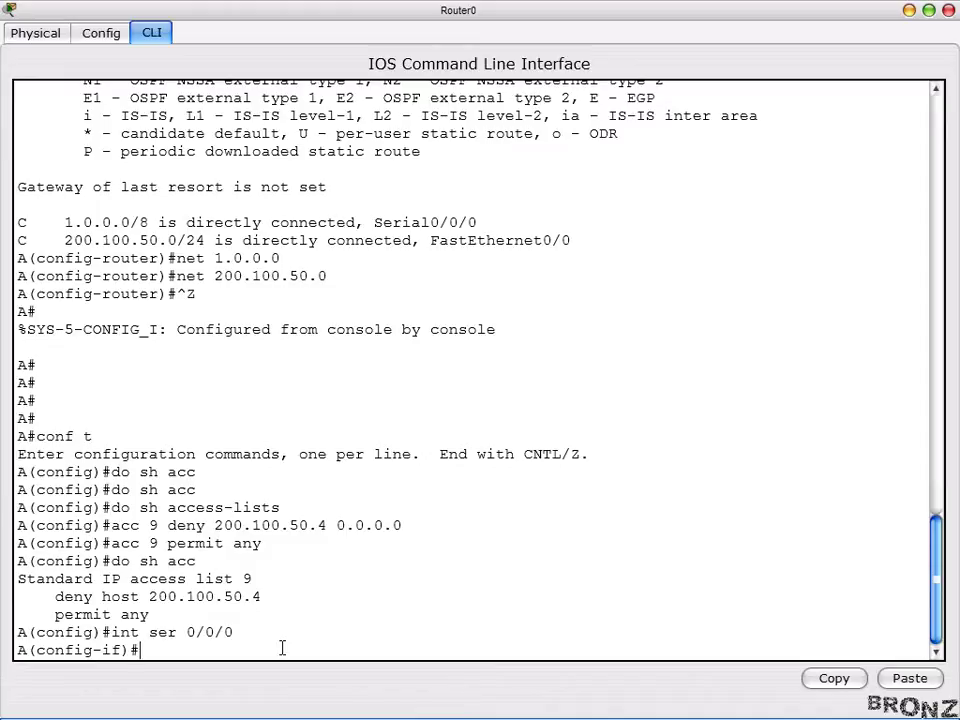
text(ip acc)
key(Tab)
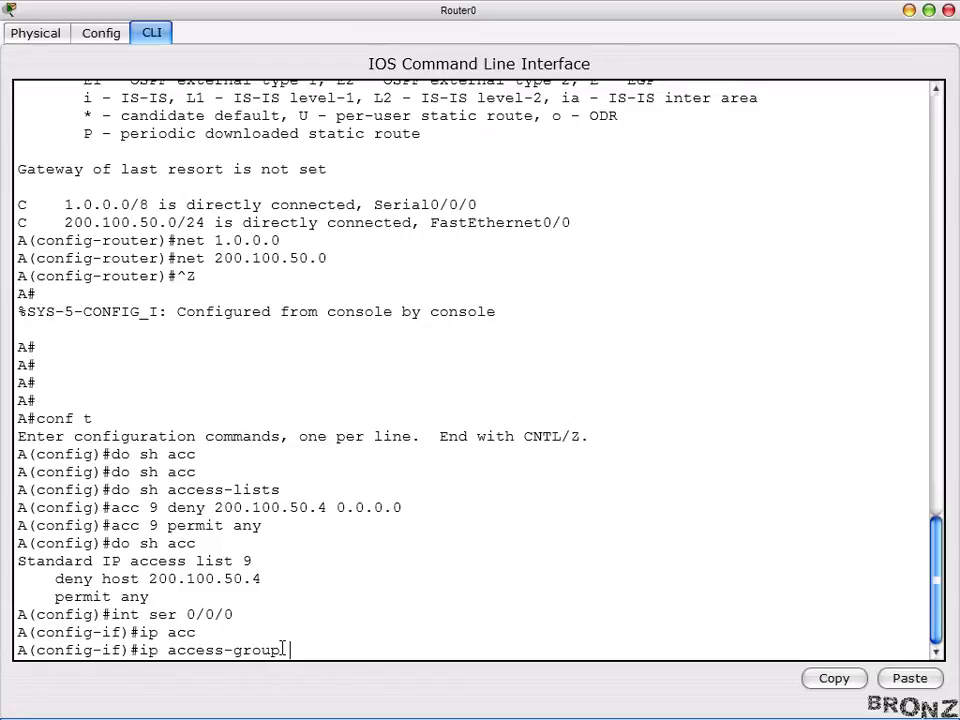
text(9 out)
key(Return)
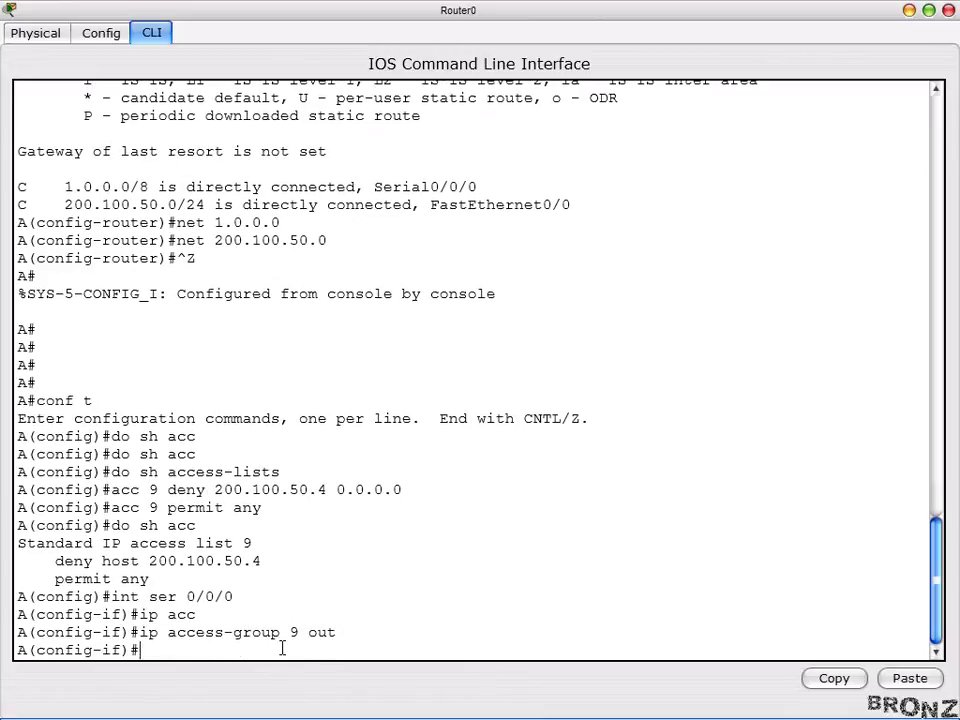
key(alt+Tab)
key(alt+Tab)
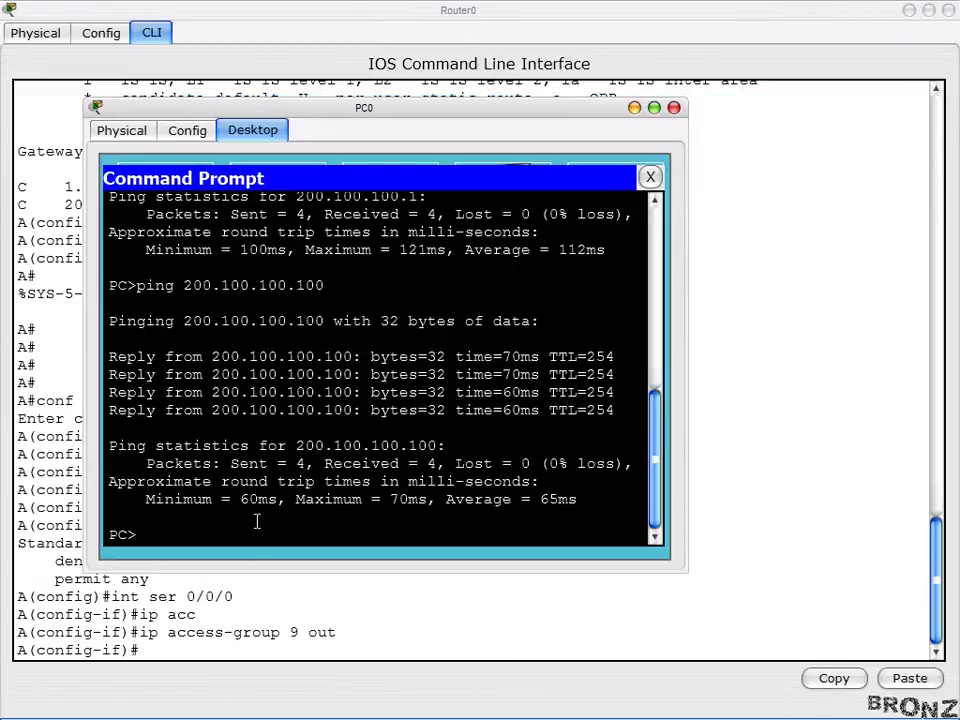
- Rerun PC0's ping to 200.100.100.100, now unreachable with 100% loss, and return to the topology
key(Up)
key(Return)
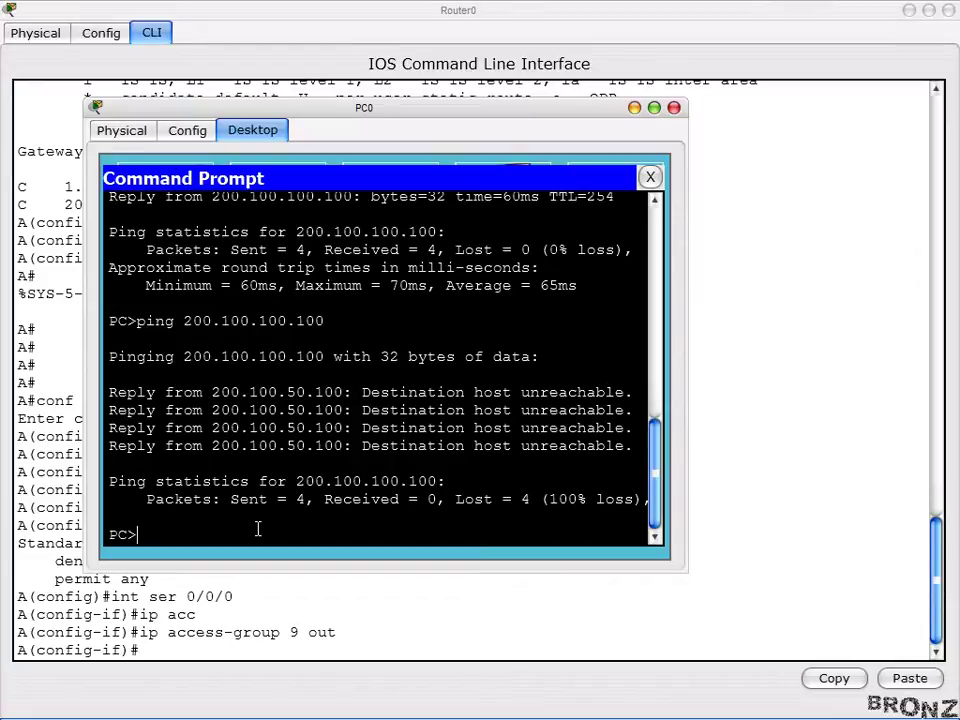
click(634, 108)
key(alt+Tab)
key(alt+Tab)
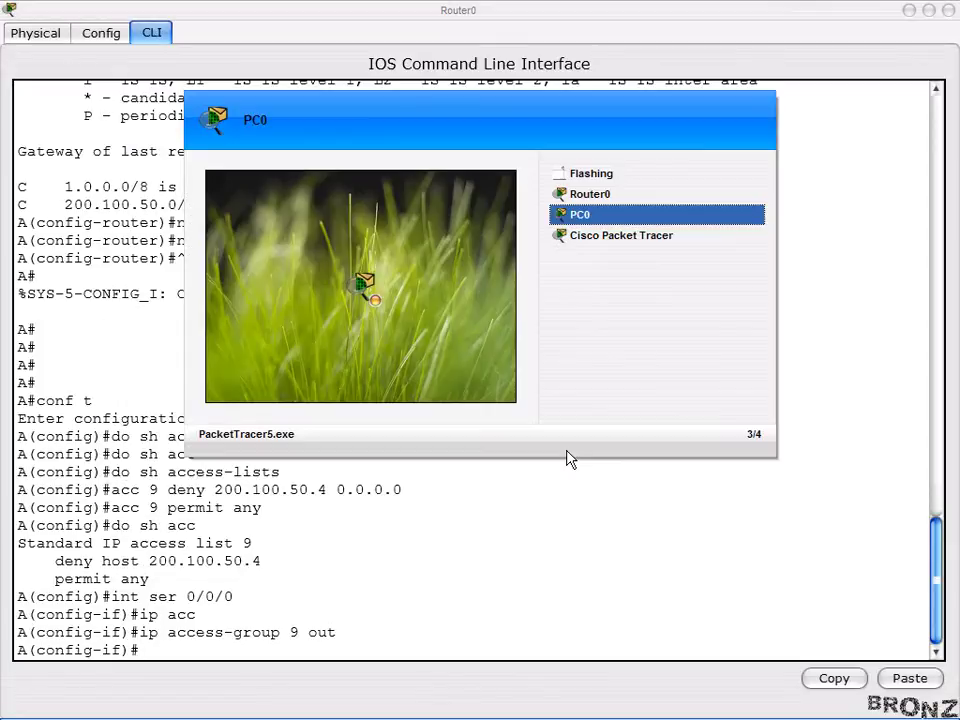
key(alt+Tab)
key(alt+shift+Tab)
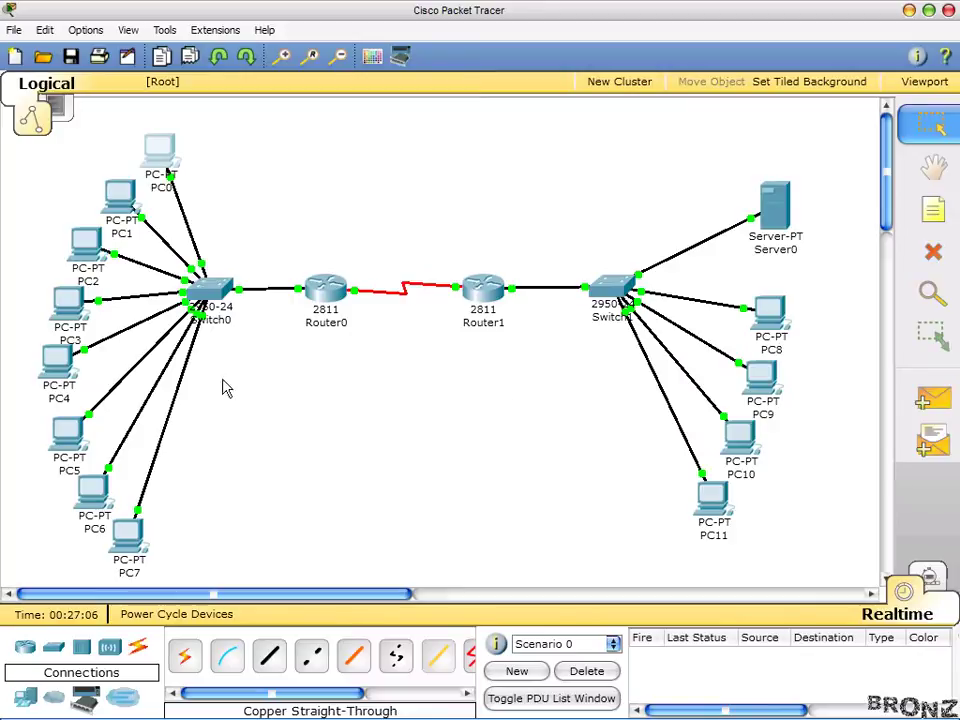
- Ping 200.100.100.100 from PC1's command prompt successfully, then close PC1's window
click(119, 197)
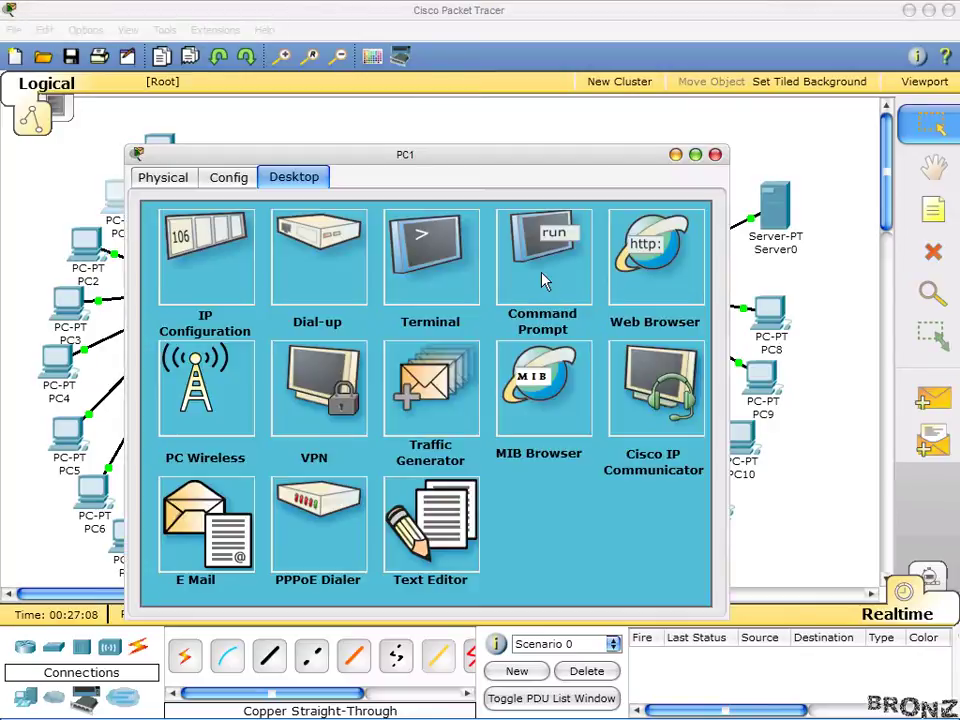
click(542, 274)
text(ping)
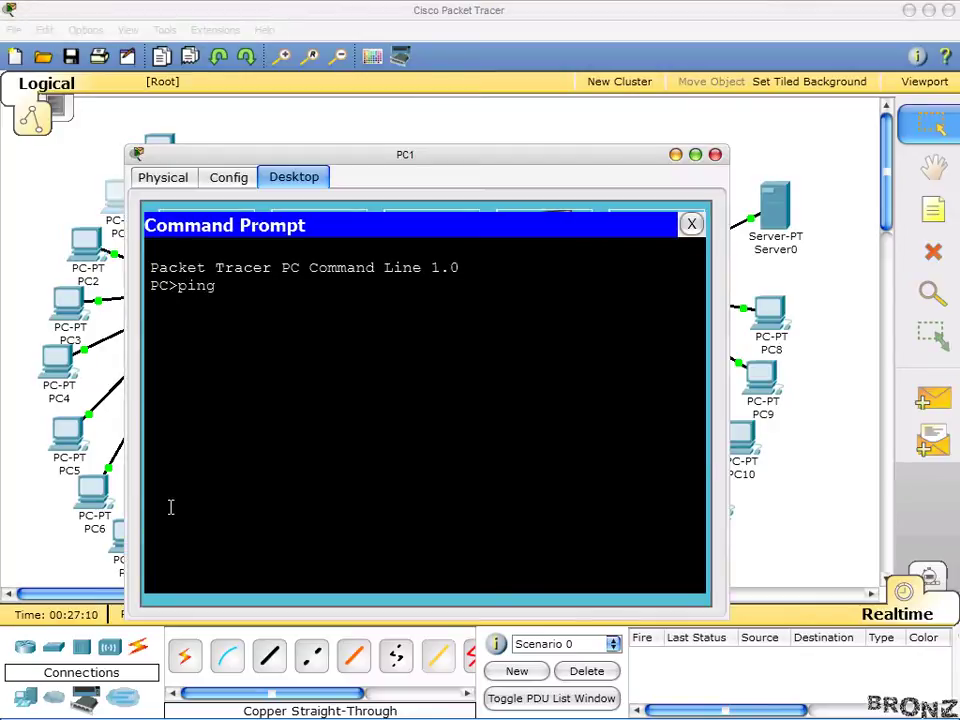
text( 200.100.)
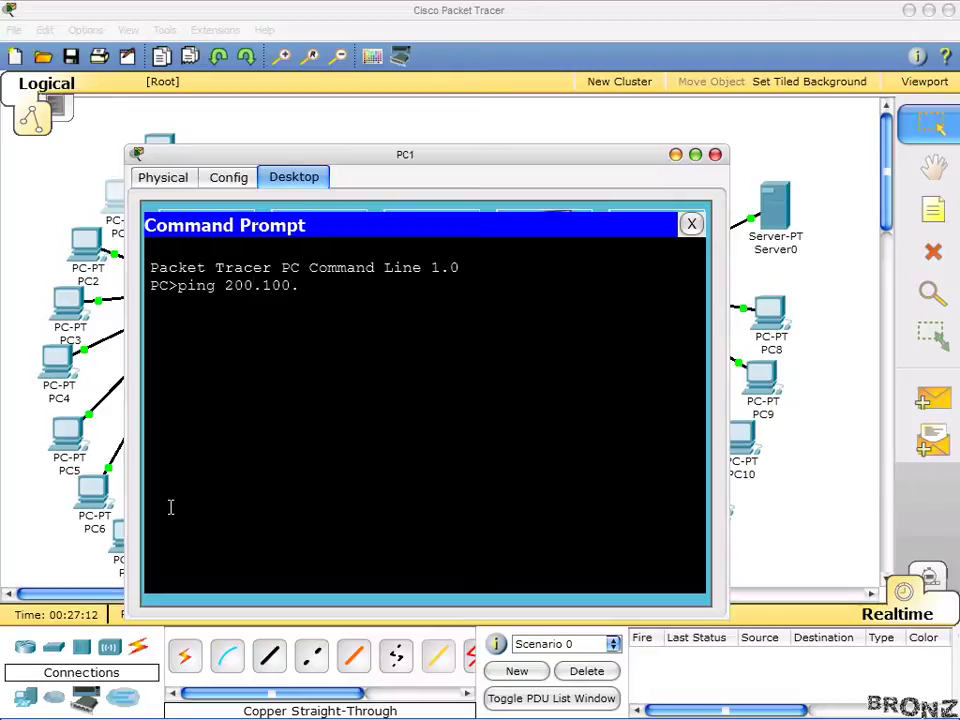
text(100.100.10)
key(Return)
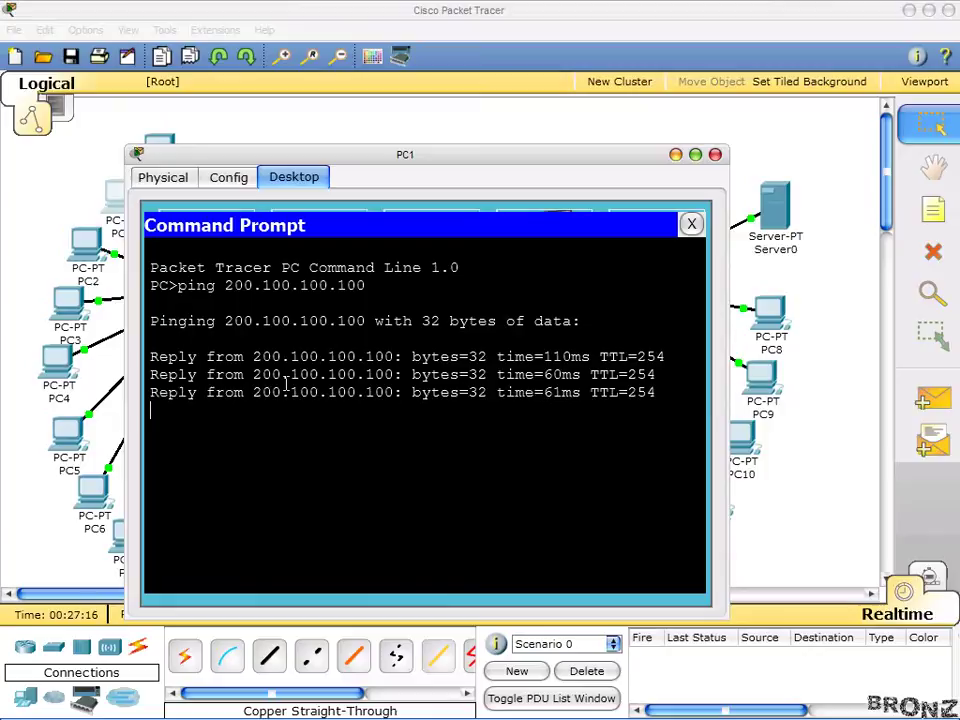
click(715, 155)
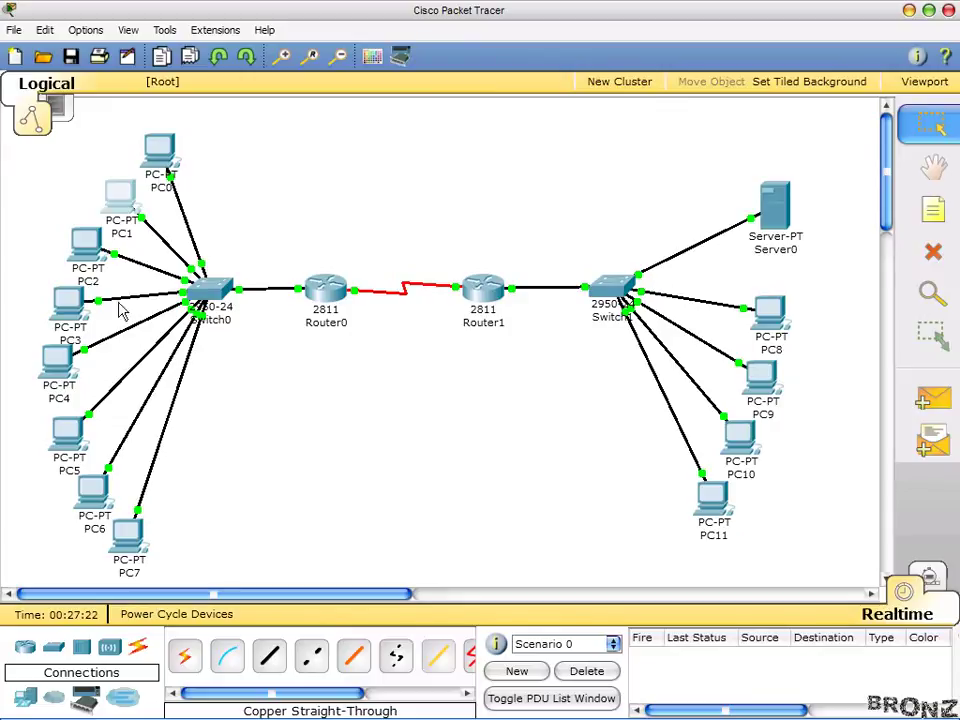
- Review and close PC0's blocked-ping window, bringing Router0's CLI back to the front
key(alt+Tab)
key(Tab)
key(Tab)
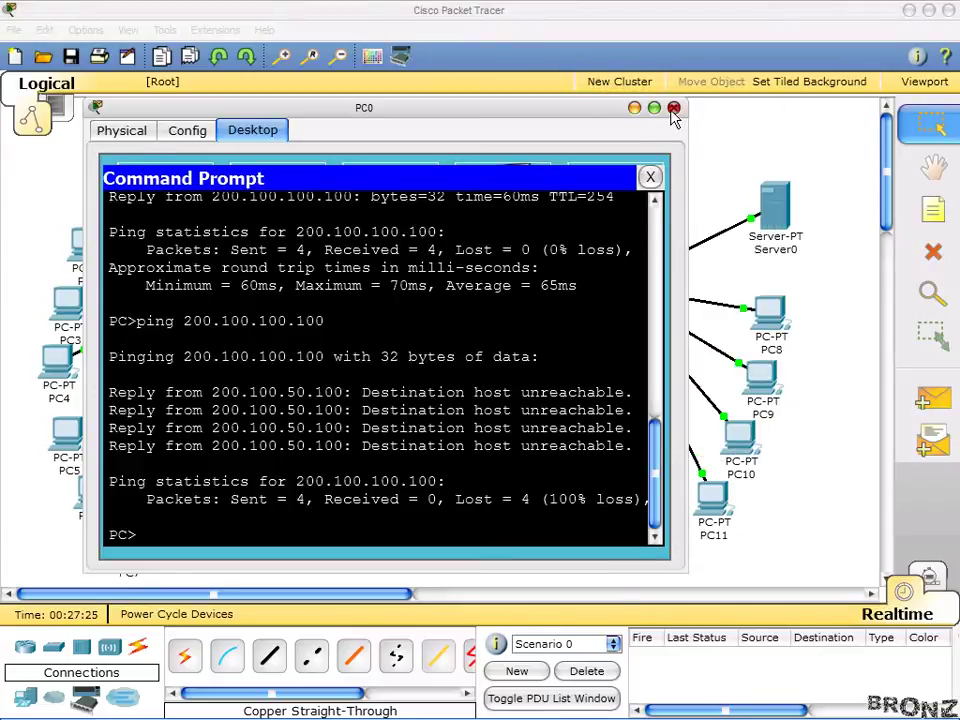
click(674, 107)
key(alt+Tab)
key(Tab)
key(alt+Tab)
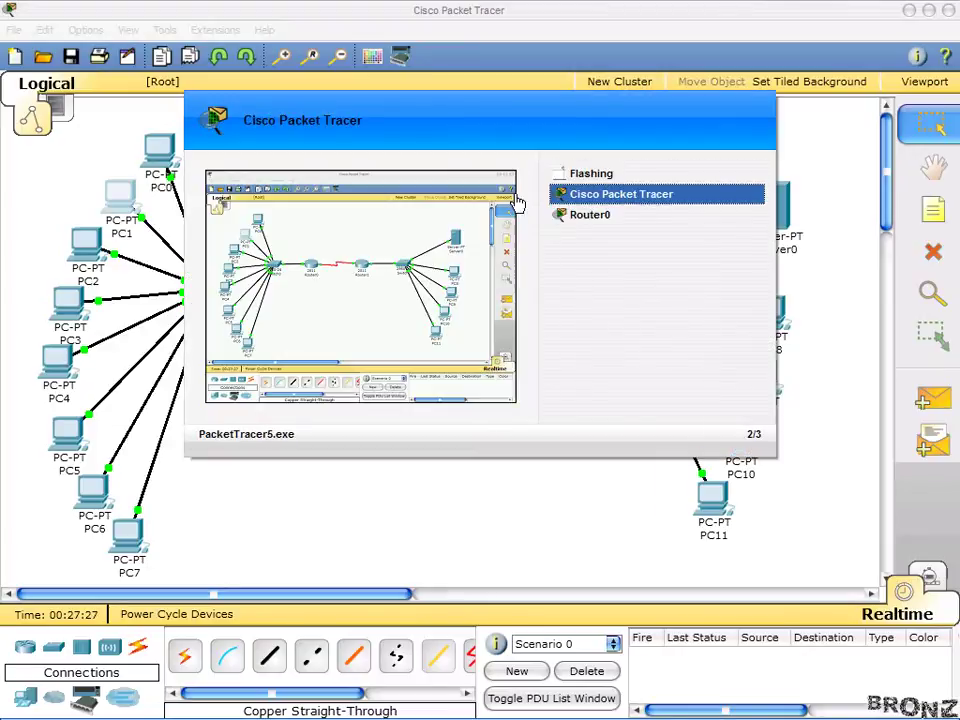
key(alt+Tab)
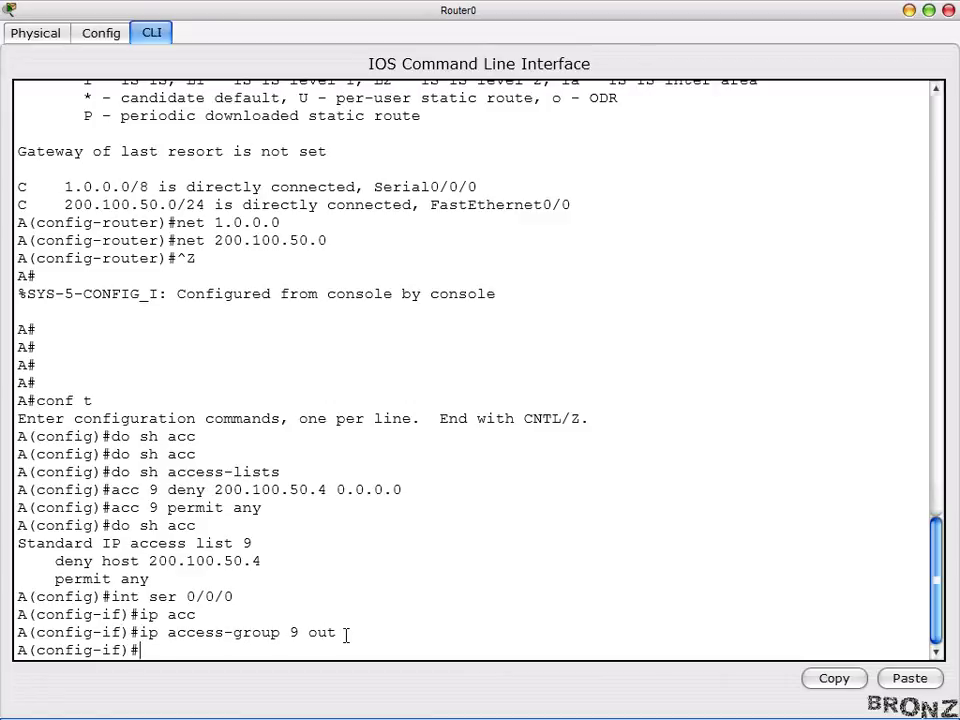
- Remove access list 9 from Serial0/0/0 with 'no ip access-group 9 out' and exit the interface
key(Up)
key(Left)
key(Left)
key(Left)
key(Left)
key(Left)
key(Left)
key(Left)
key(Left)
key(Left)
key(Left)
key(Left)
key(Left)
key(Left)
key(Left)
key(Left)
key(Left)
key(Left)
key(Left)
key(Left)
key(Left)
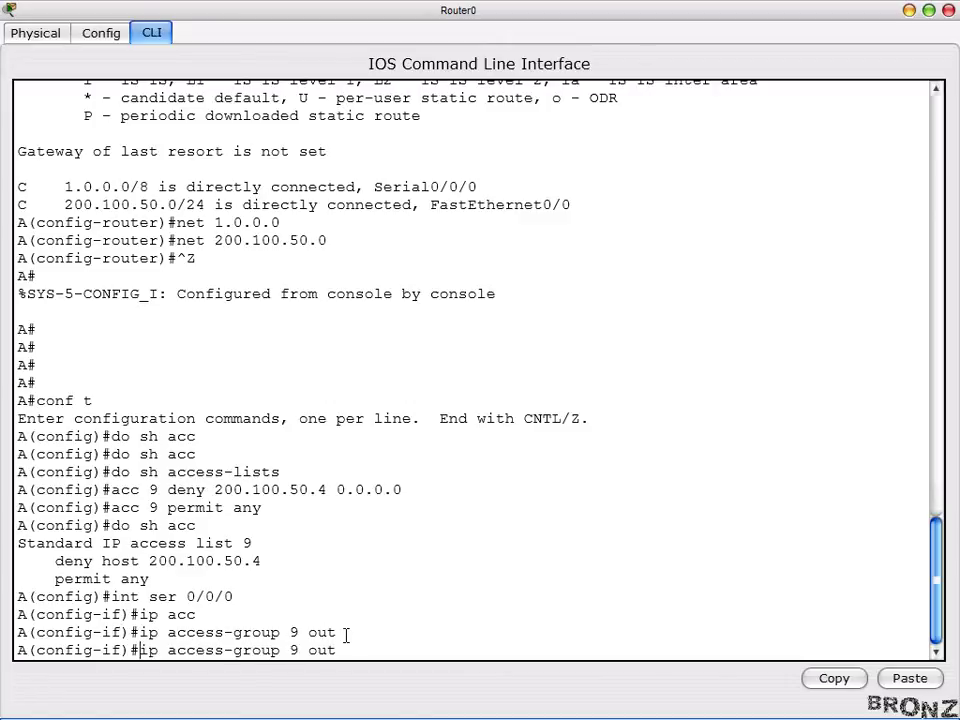
text(no)
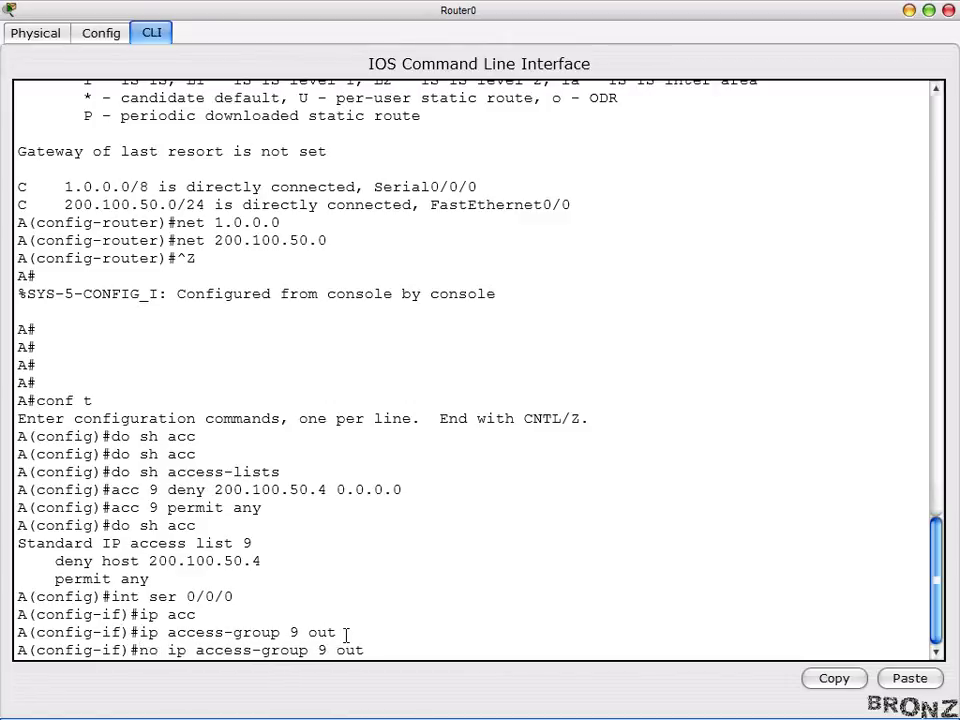
key(Return)
text(exit)
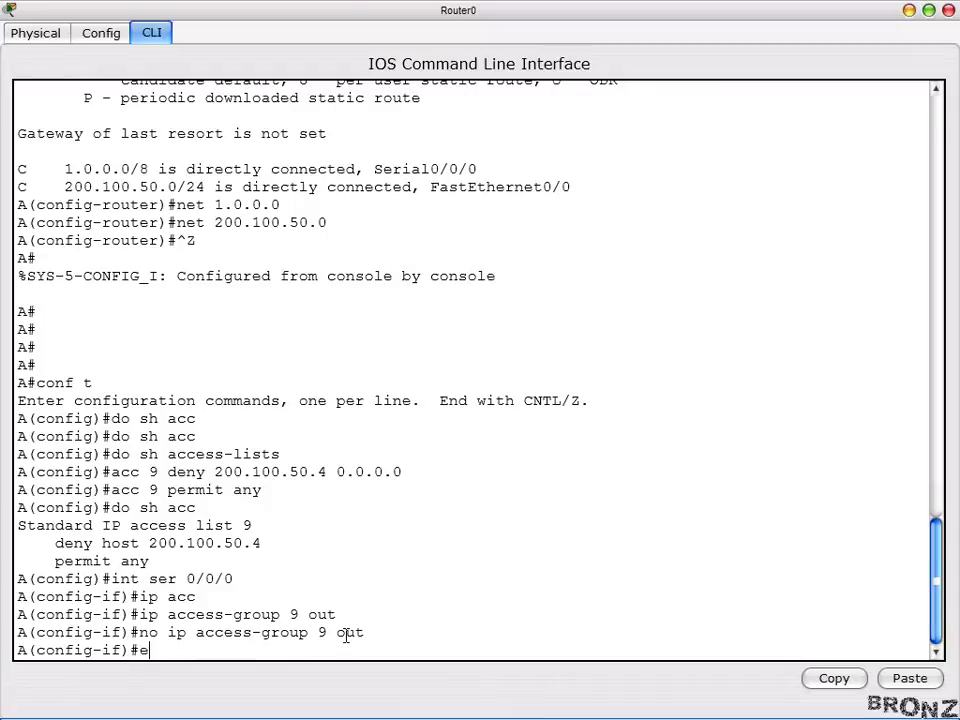
key(Return)
- Delete access list 9 with 'no access-list 9' and confirm 'do sh acc' lists nothing
key(Up)
key(Up)
key(Up)
key(Up)
key(Up)
key(Up)
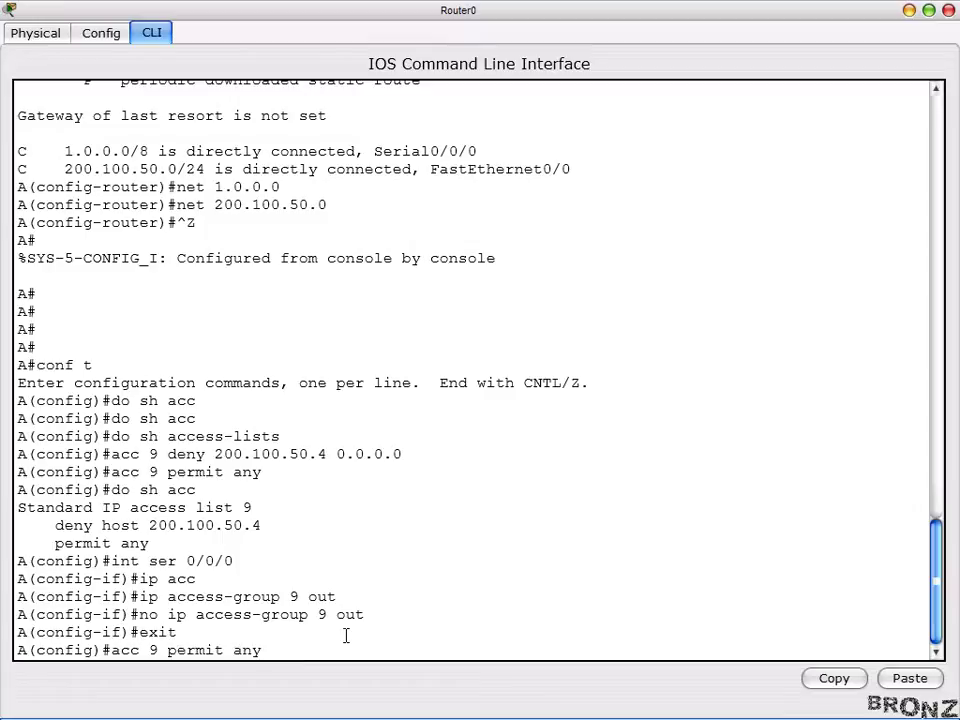
key(Up)
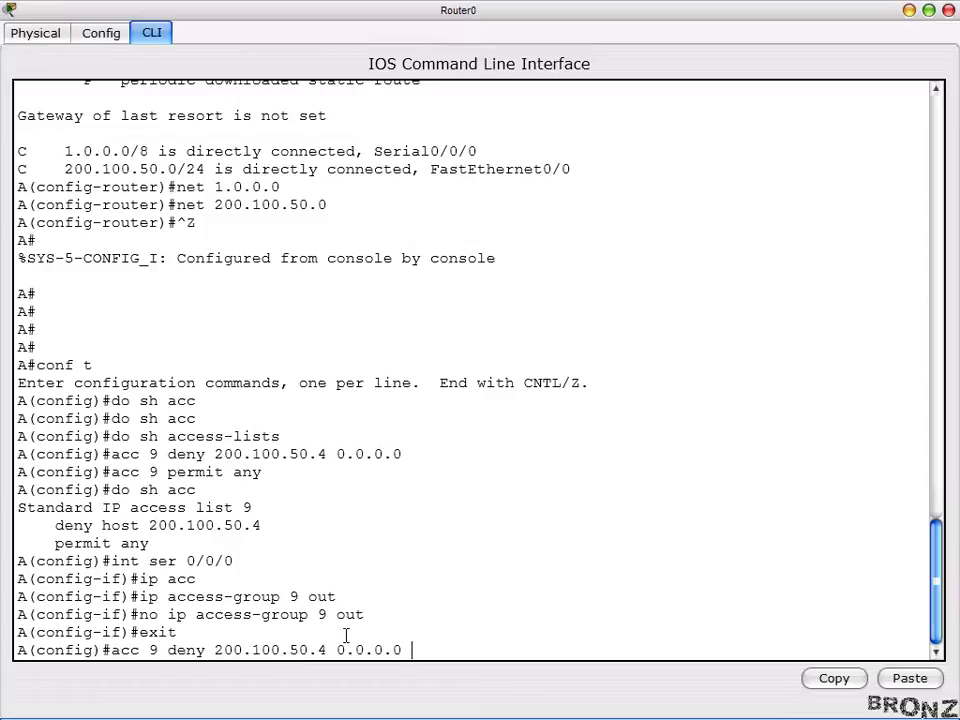
key(BackSpace)
key(BackSpace)
key(BackSpace)
key(BackSpace)
key(BackSpace)
key(BackSpace)
key(BackSpace)
key(BackSpace)
key(BackSpace)
key(BackSpace)
key(BackSpace)
key(BackSpace)
key(BackSpace)
key(BackSpace)
key(BackSpace)
key(BackSpace)
key(BackSpace)
key(BackSpace)
key(BackSpace)
key(BackSpace)
key(BackSpace)
text(no accc)
key(BackSpace)
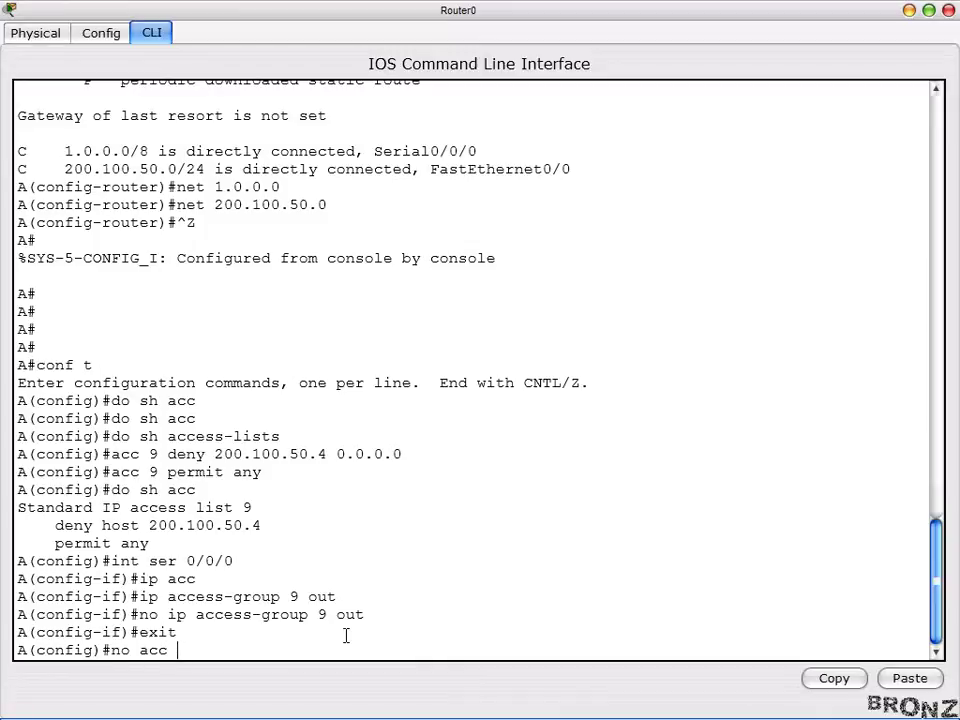
text(9)
key(Return)
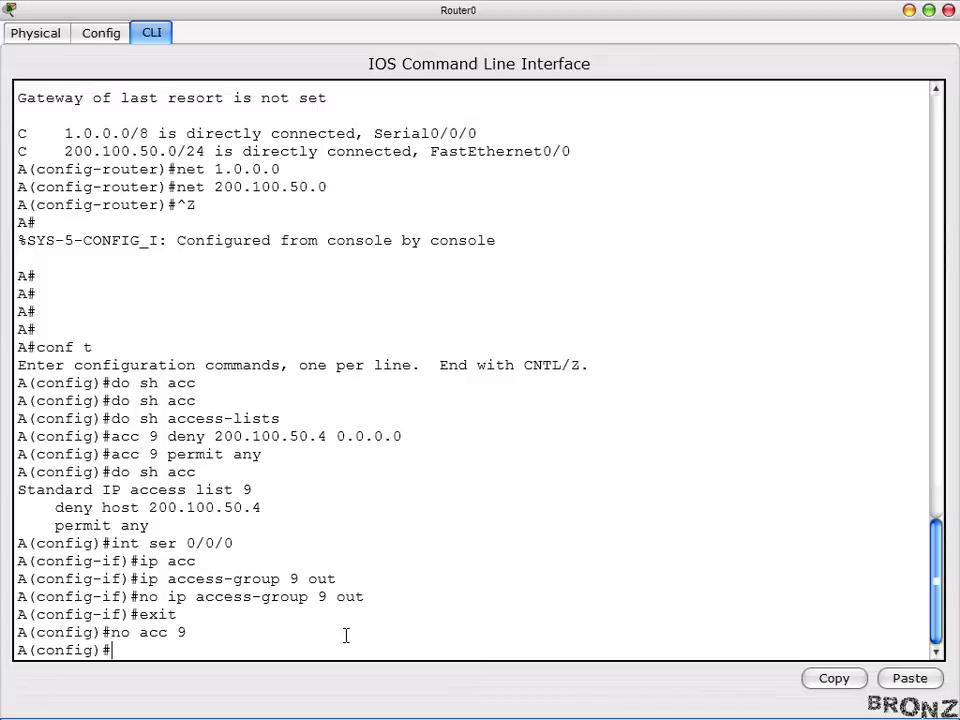
text(do sh ac)
text(c)
key(Return)
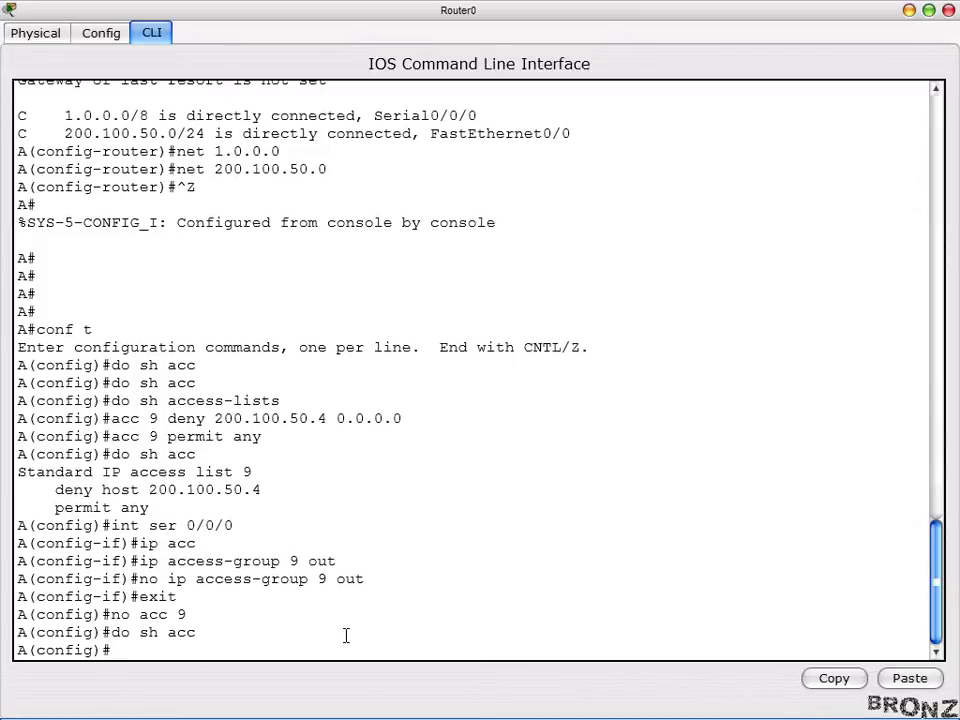
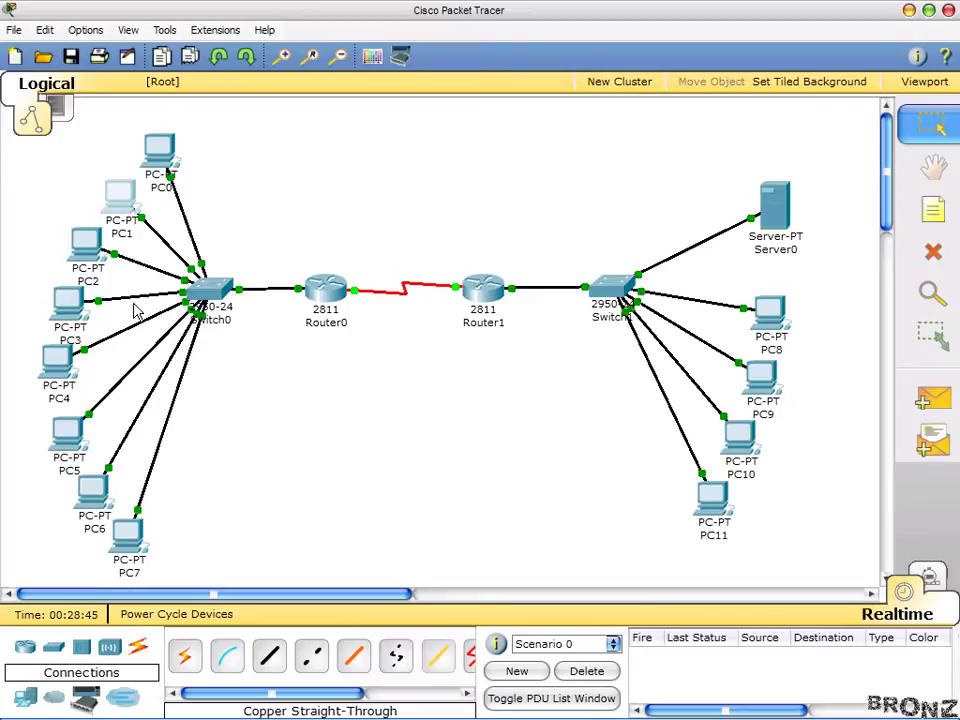
- Open Router1's CLI and enter privileged and global configuration mode with en and conf t
click(488, 303)
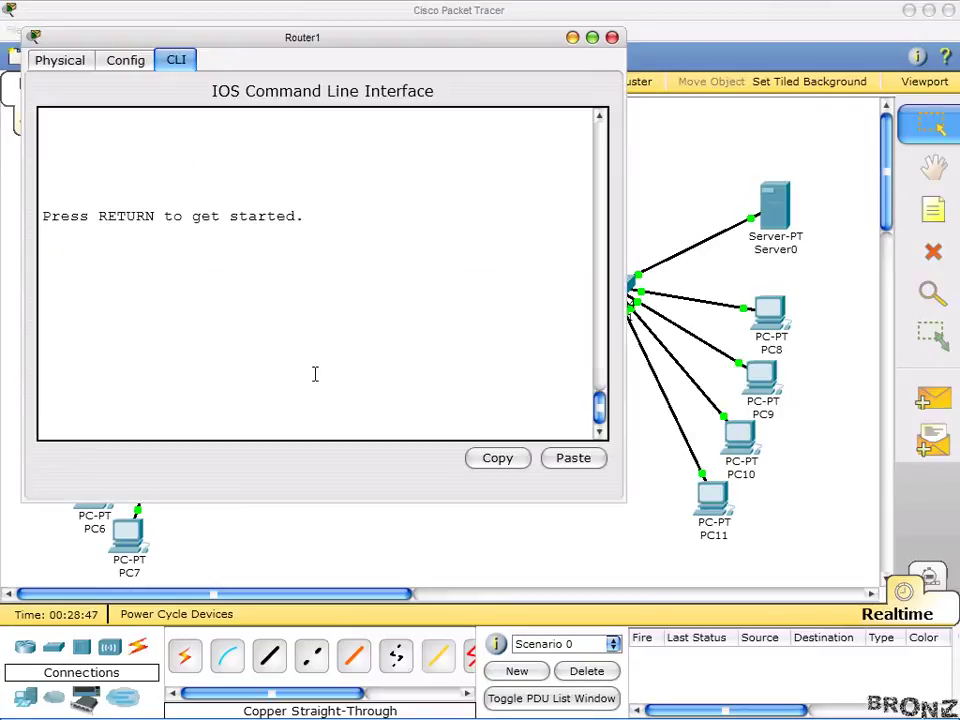
key(Return)
key(Return)
key(Return)
key(Return)
text(en)
key(Return)
text(conf t)
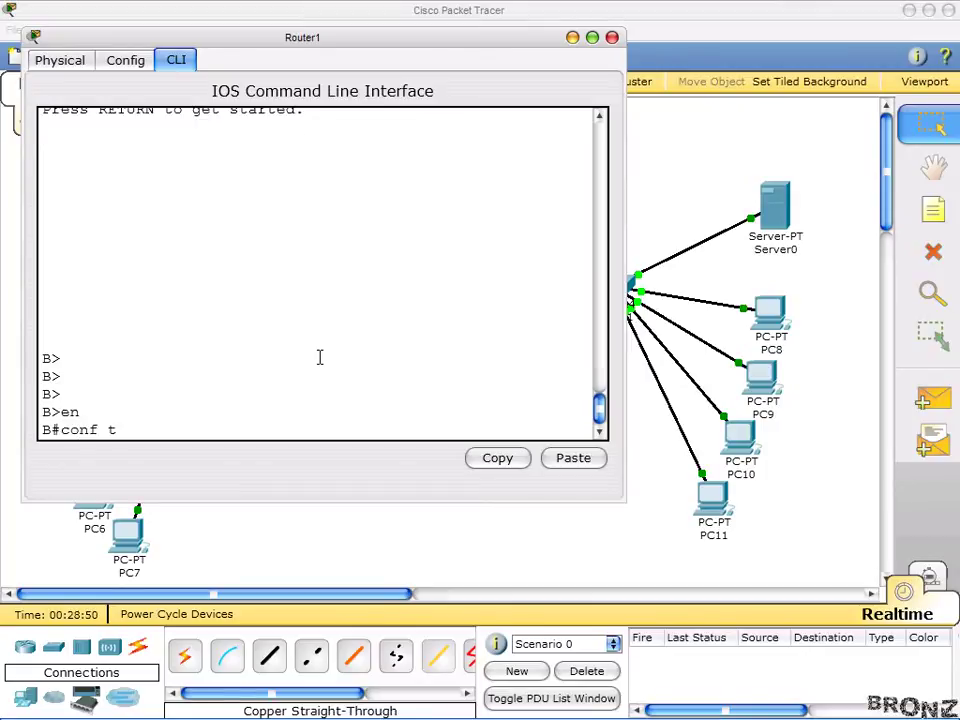
key(Return)
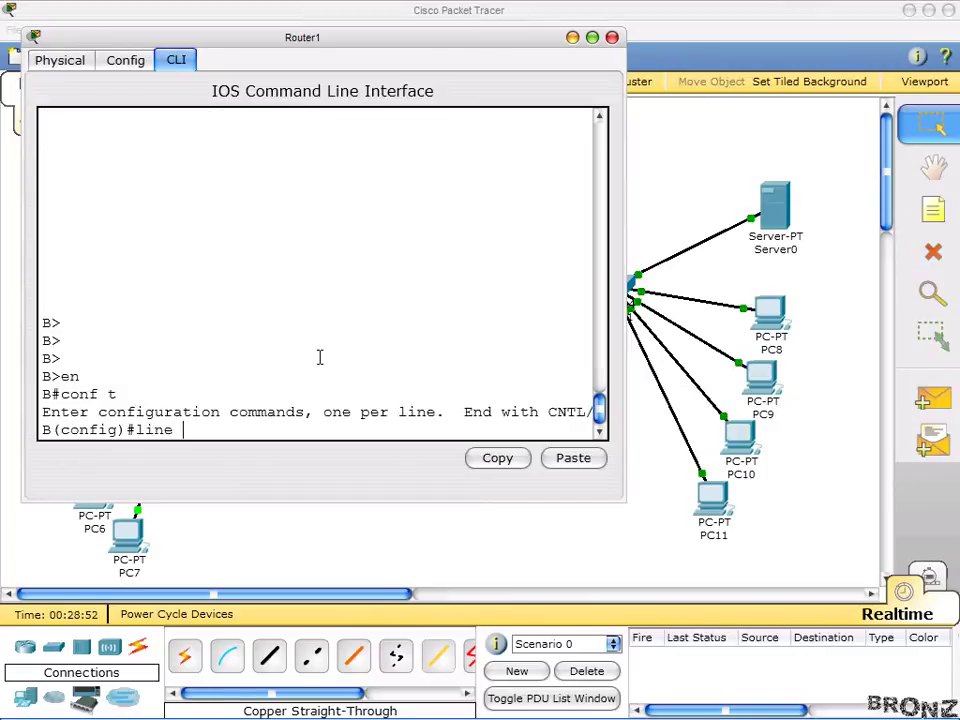
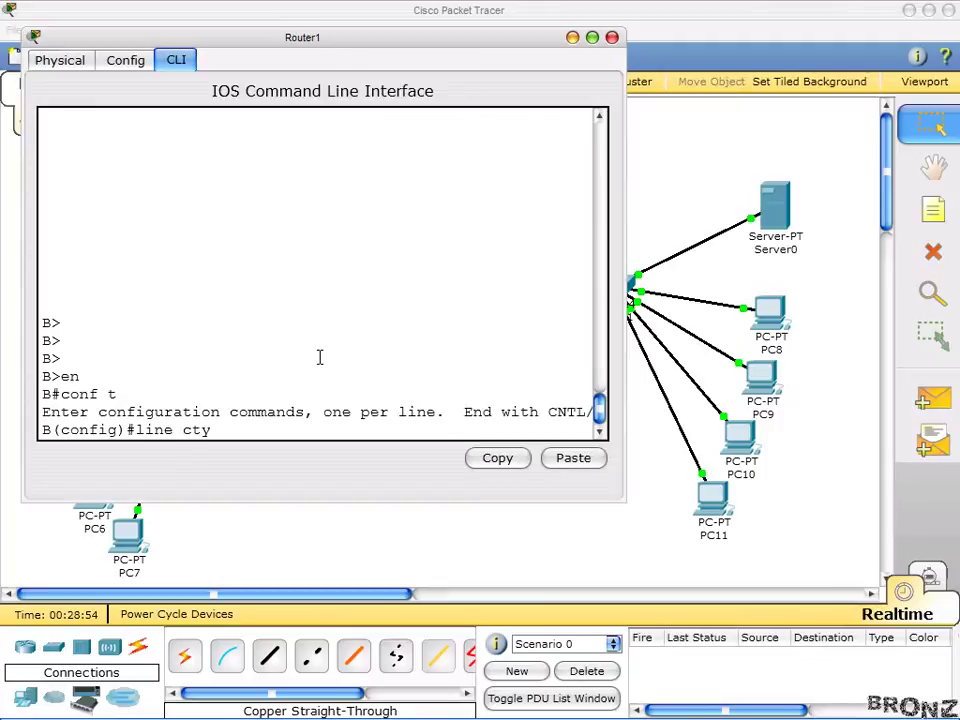
- On line vty 0 4, set a line password and enable login, then close Router1's window
key(BackSpace)
key(BackSpace)
key(BackSpace)
key(Return)
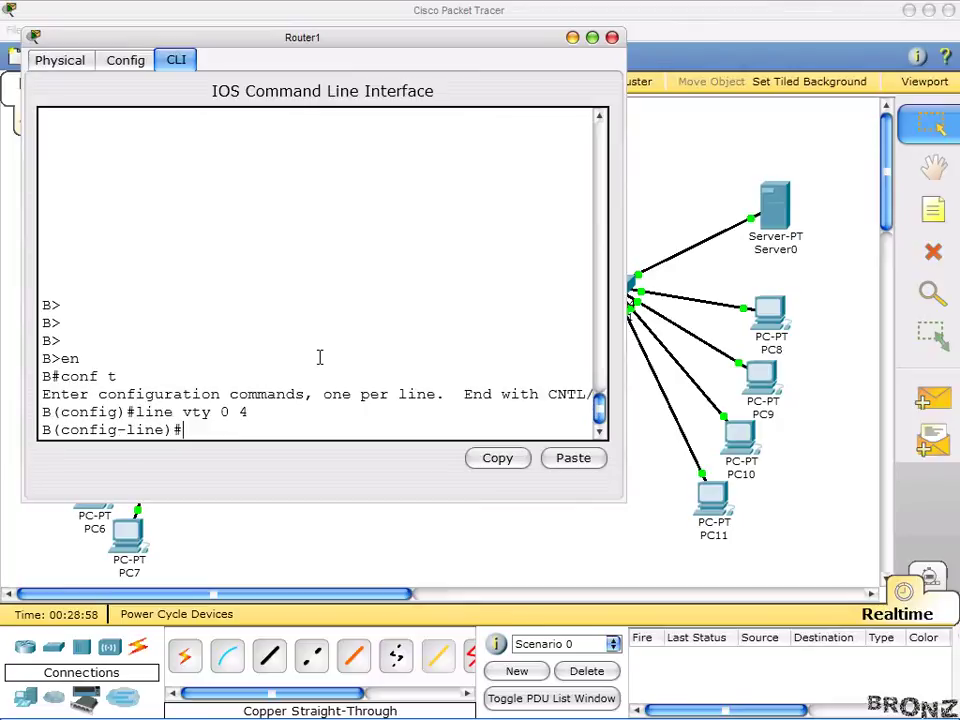
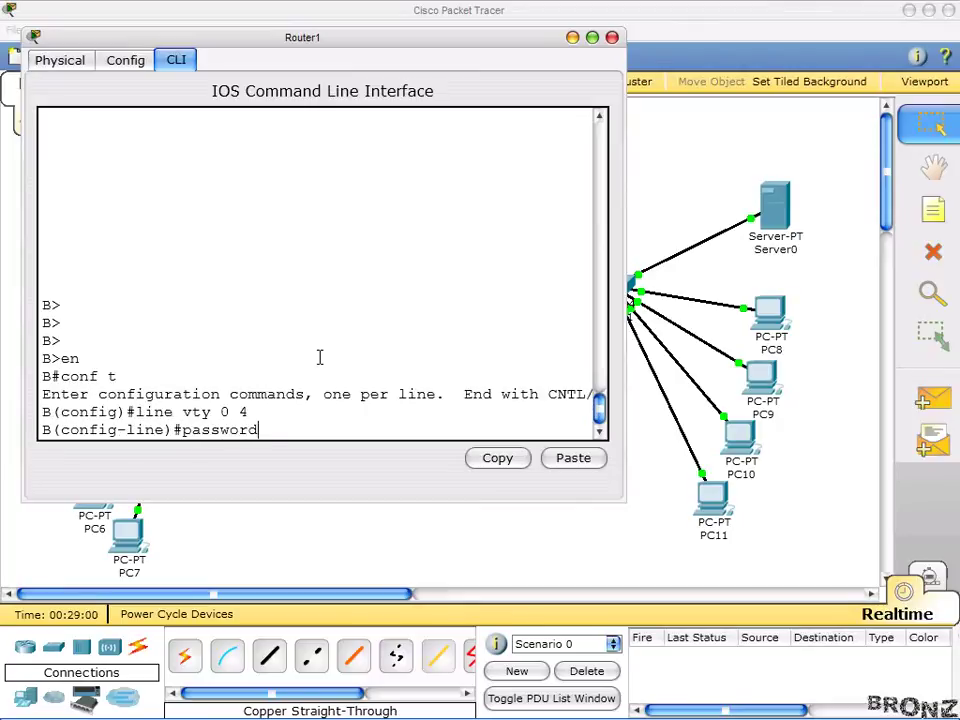
key(Return)
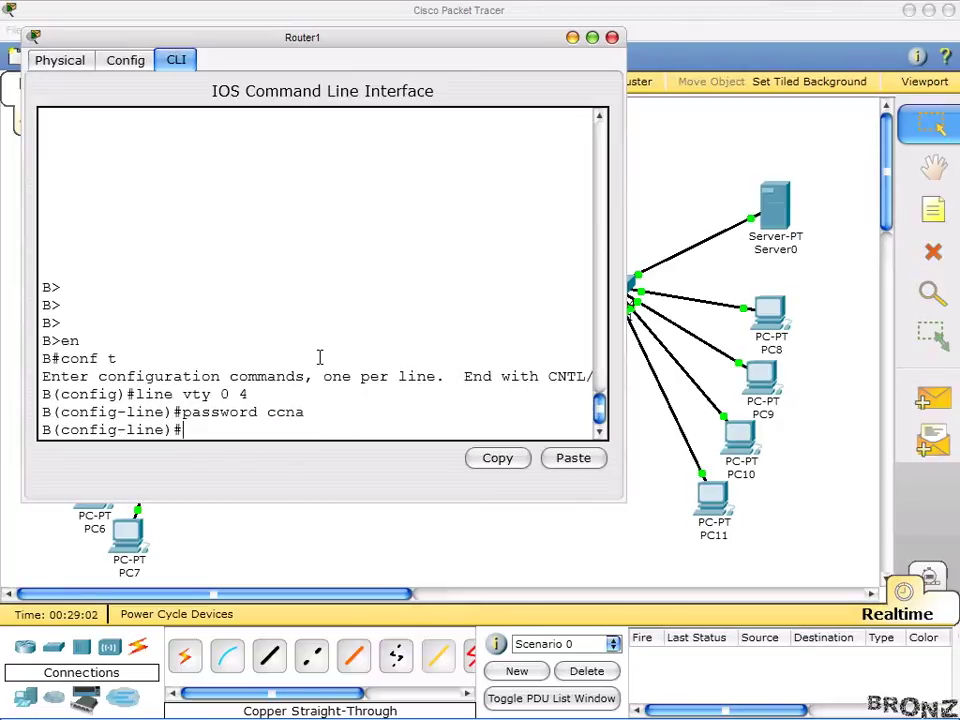
key(Return)
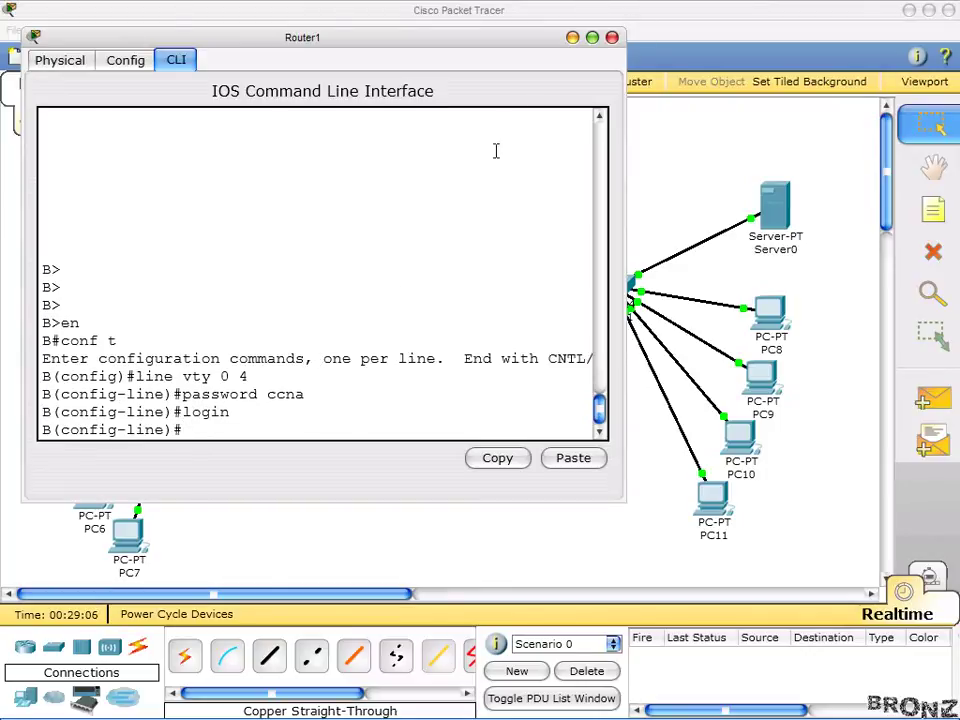
click(612, 37)
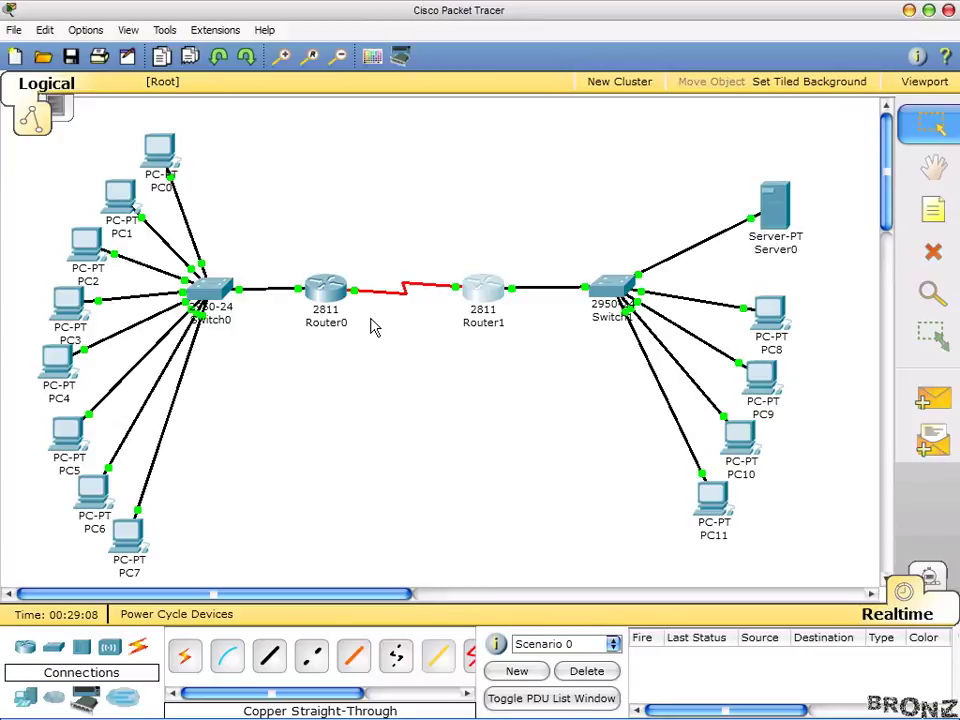
- On Router0, start an access-list 101 entry: deny tcp from host 200.100.50.4
click(344, 302)
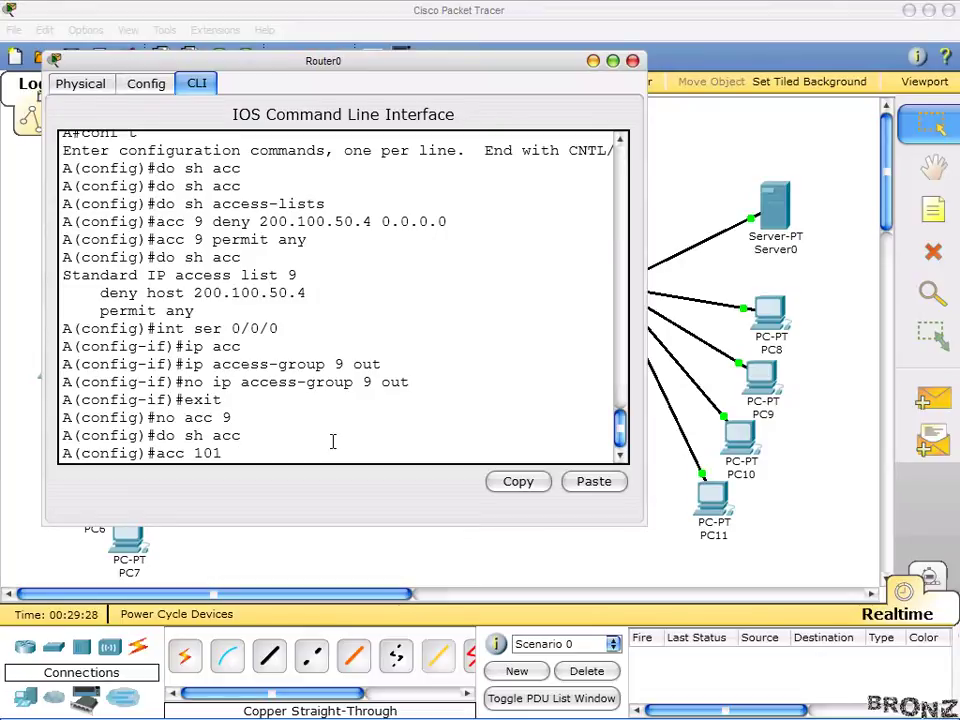
text(200.100.50.4)
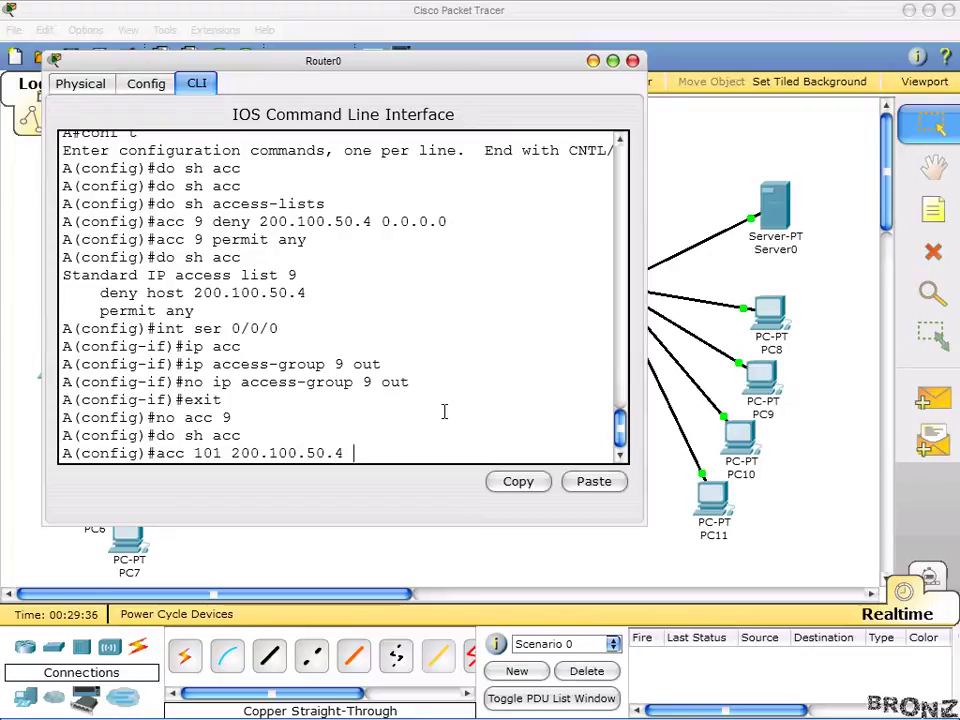
key(Left)
key(Left)
key(Left)
key(Left)
key(Left)
key(Left)
key(Left)
key(Left)
key(Left)
key(Left)
key(Left)
key(Left)
key(Left)
text(host)
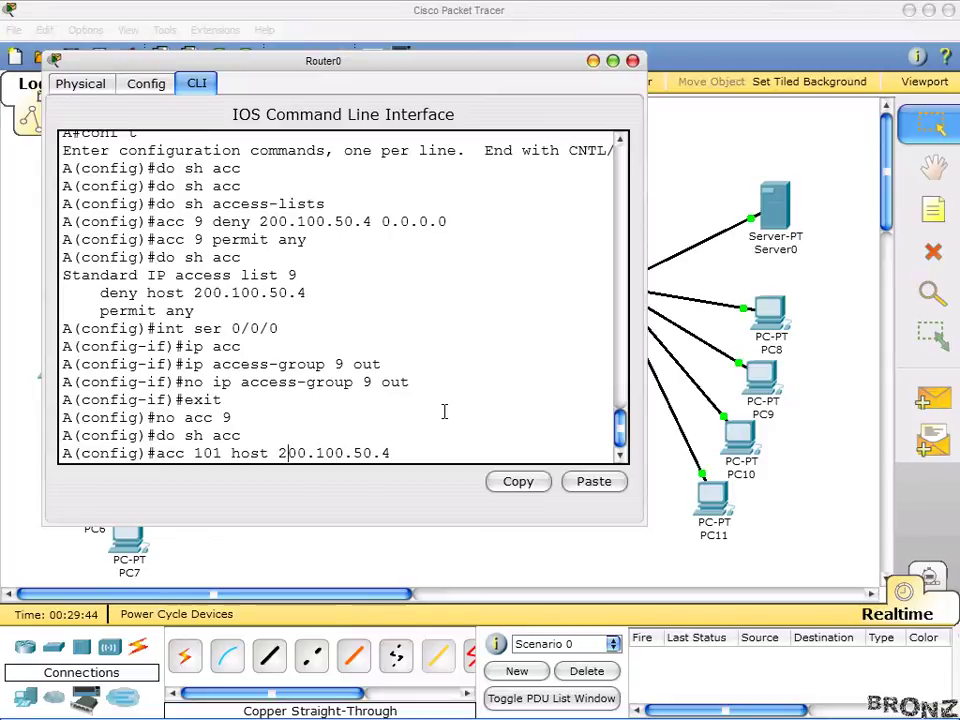
key(End)
key(Left)
key(Left)
key(Left)
key(Left)
key(Left)
key(Left)
key(Left)
key(Left)
key(Left)
key(Left)
key(Left)
key(Left)
key(Left)
key(Left)
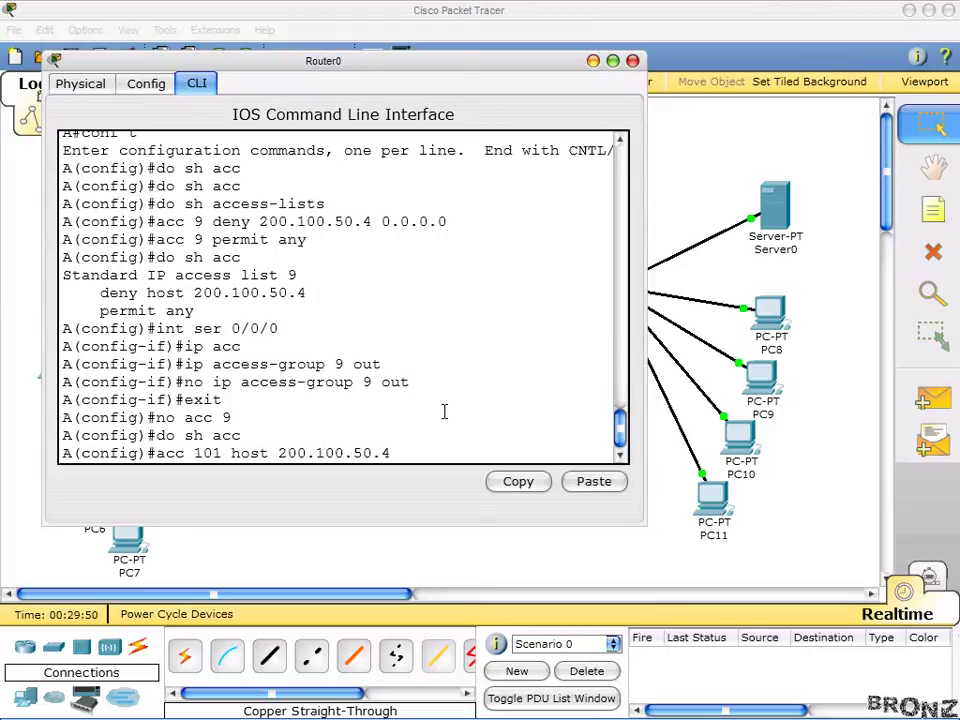
text(deny)
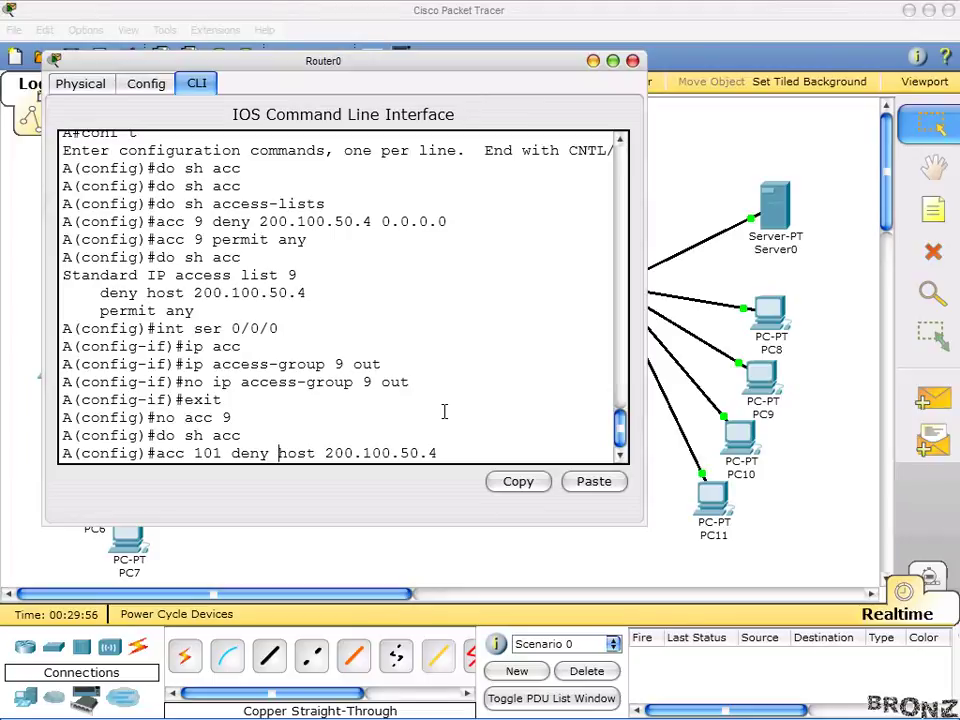
text( tcp)
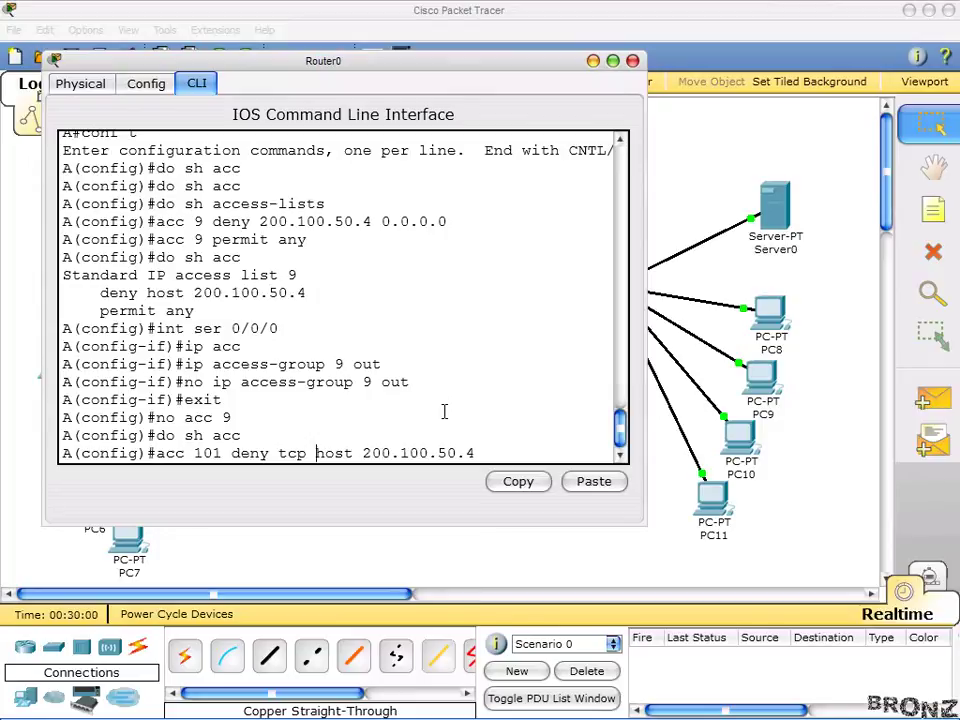
key(Right)
key(Right)
key(Right)
key(Right)
key(Right)
key(Right)
key(Right)
key(End)
- Finish the entry with destination host 200.100.100.100 eq telnet and submit it
text(host 200.100.1)
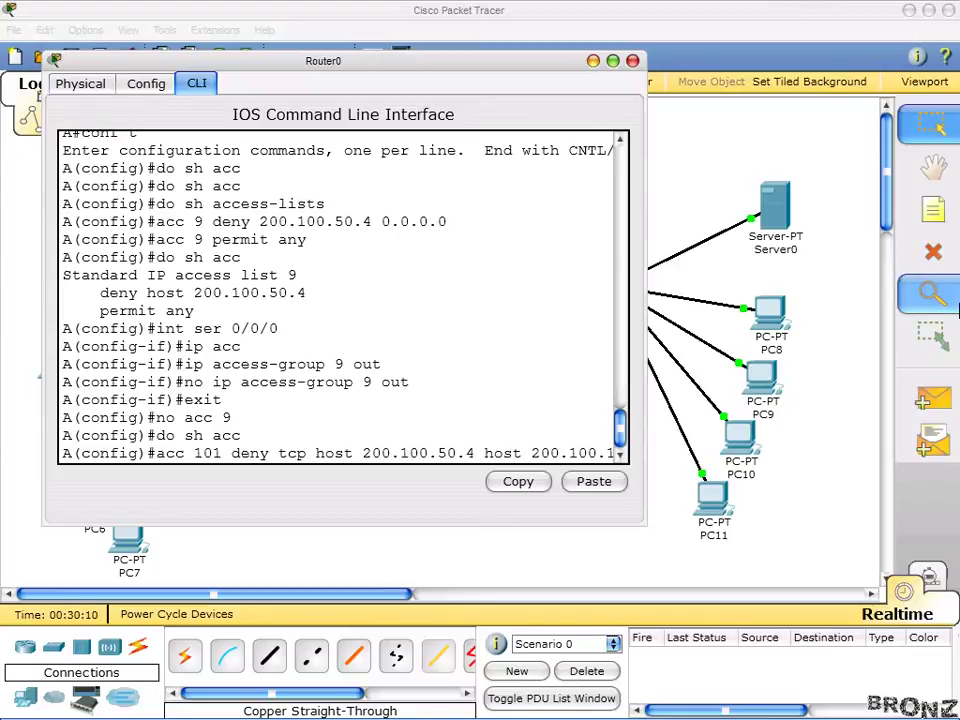
click(612, 61)
text(0.)
key(BackSpace)
text(0.100)
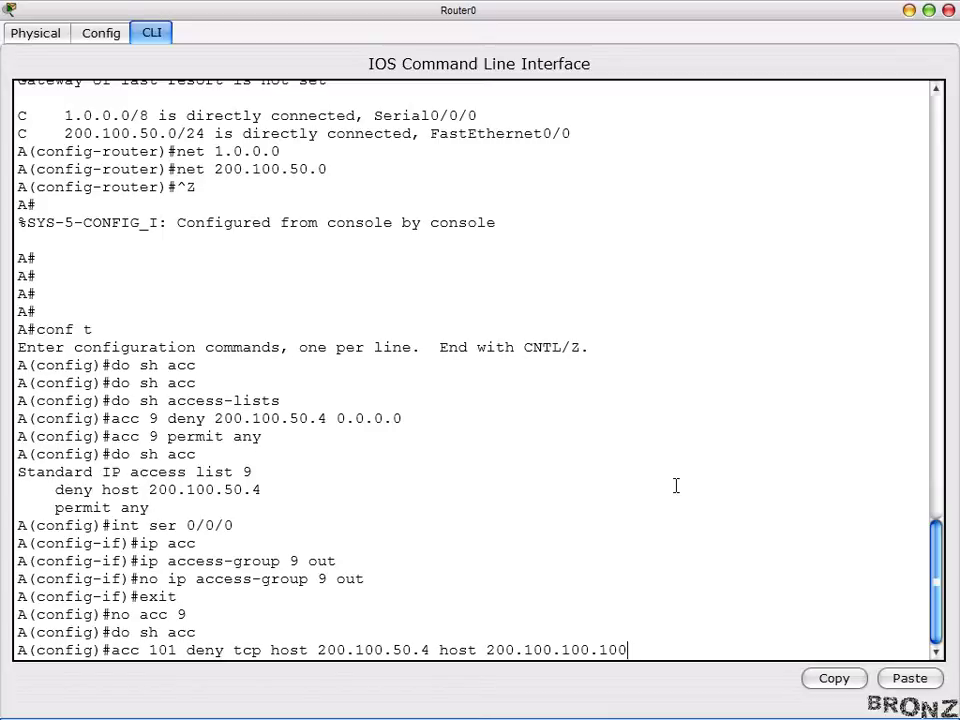
text( eq telnet)
key(Return)
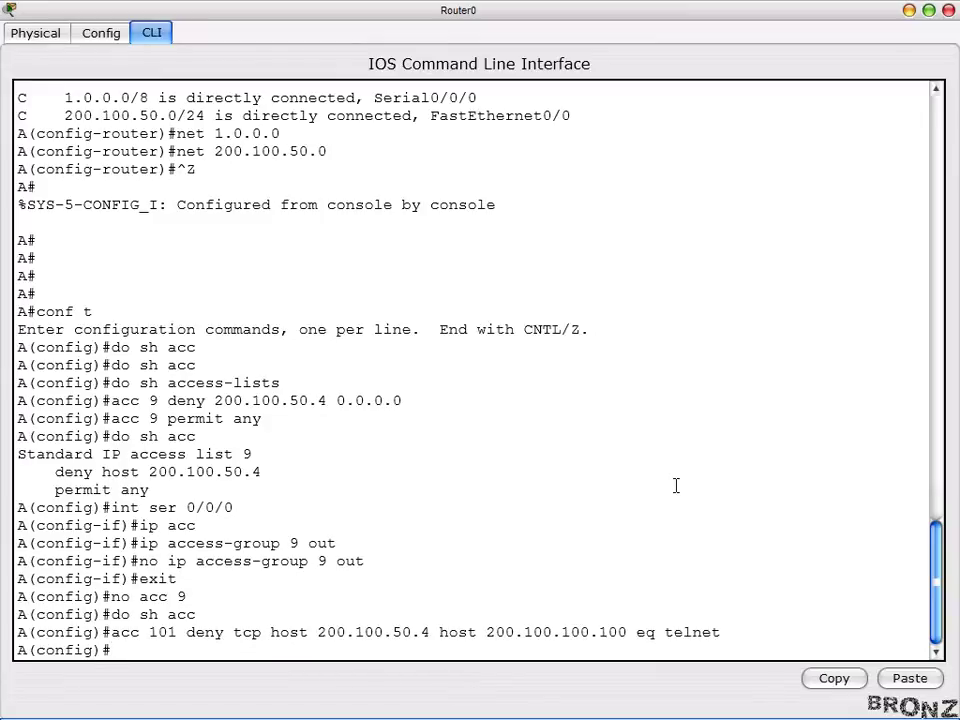
- Add 'access-list 101 permit ip any any' on Router0
text(acc 101)
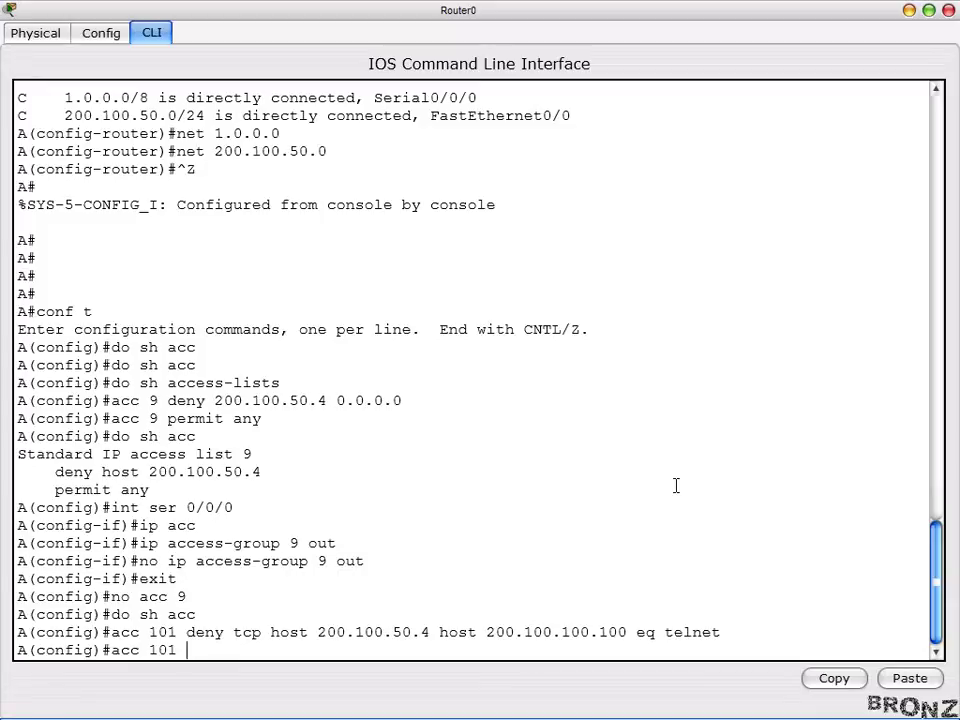
text(permit ip any any)
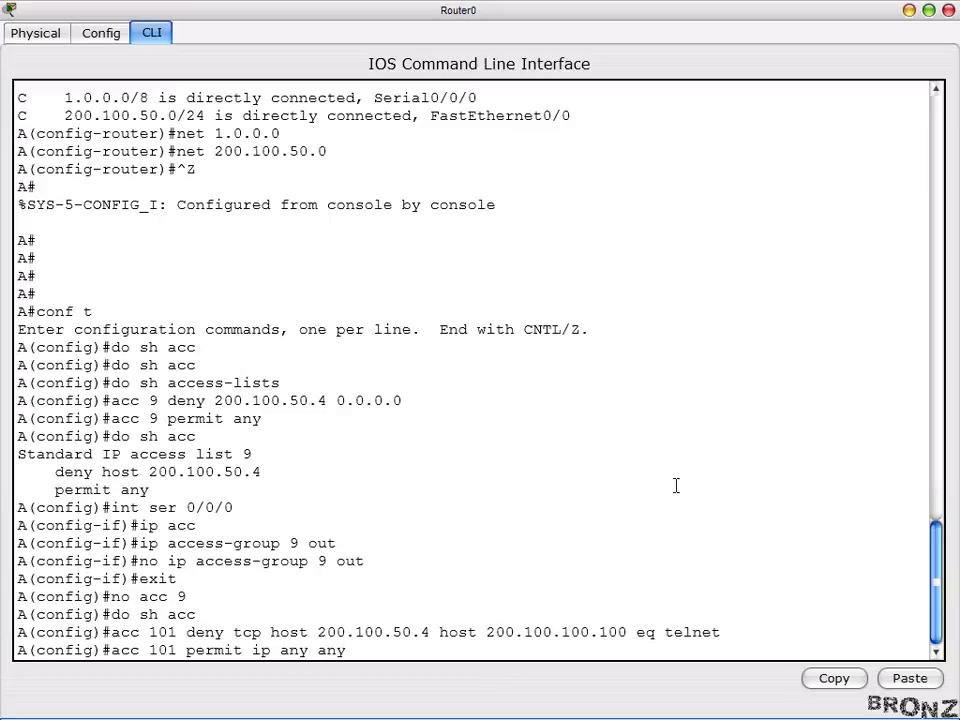
key(Return)
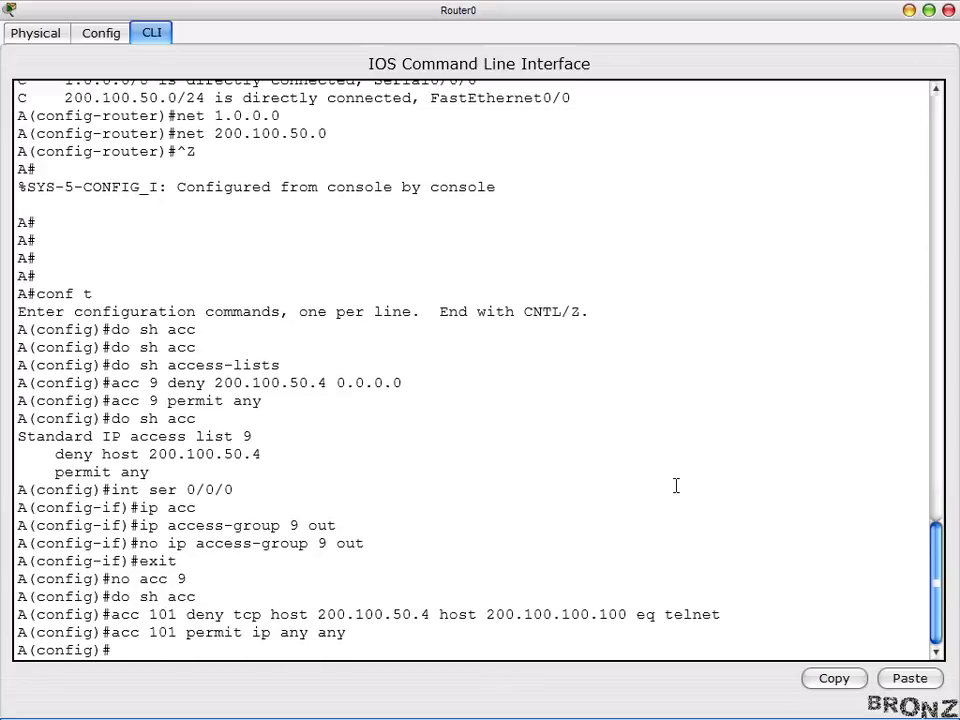
- Run 'do sh acc' to confirm both list 101 entries, then close Router0's window
text(do sh)
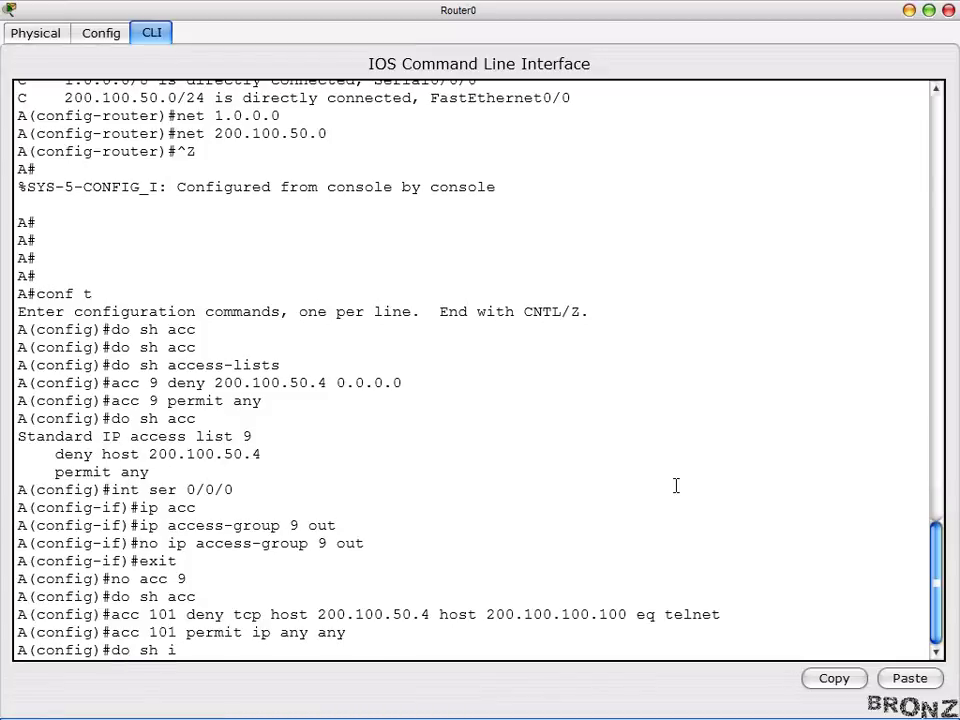
text( acc)
key(Return)
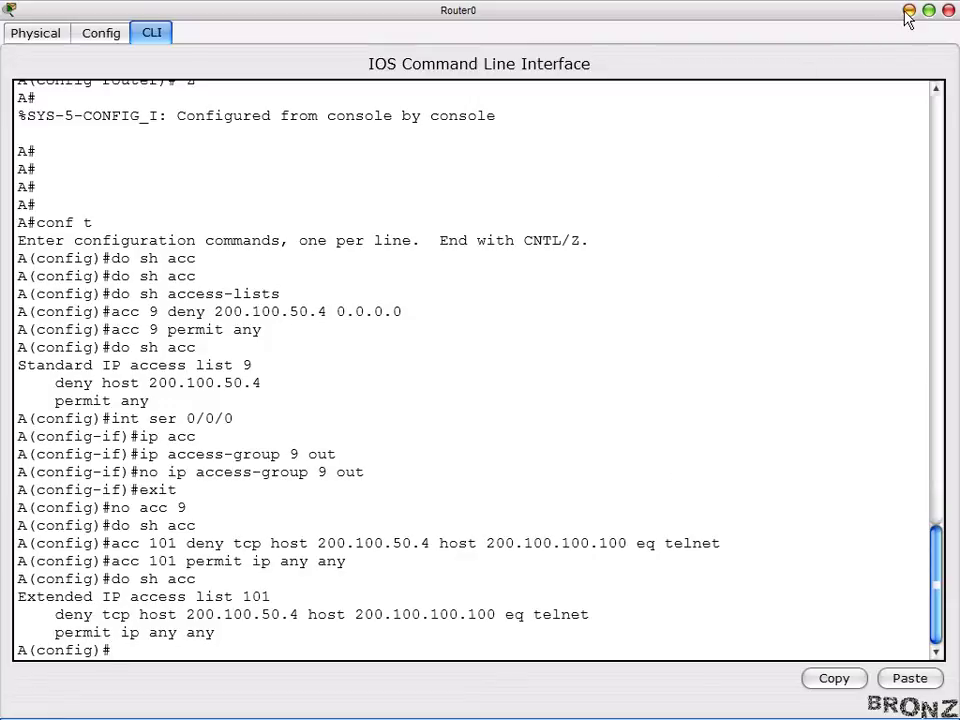
click(948, 10)
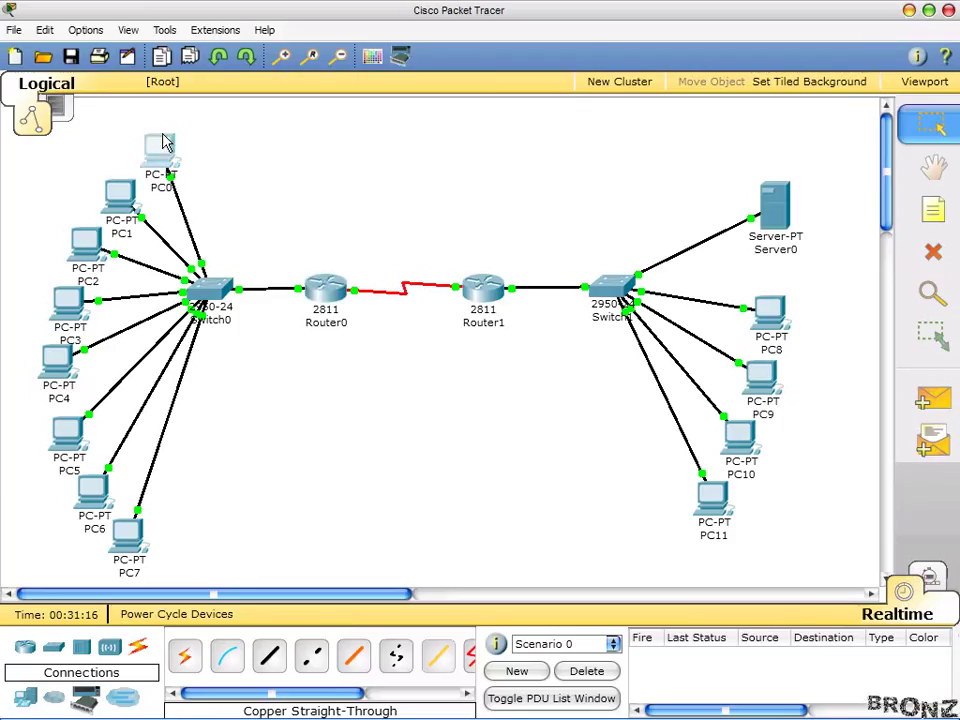
- From PC0's command prompt, ping 200.100.100.100
click(160, 150)
click(481, 182)
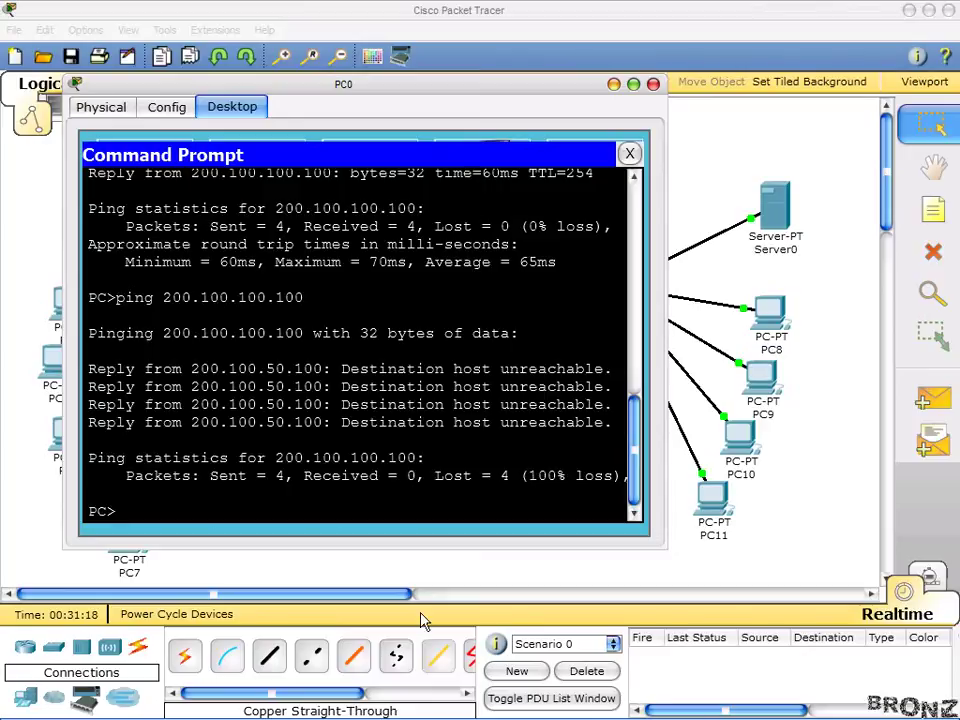
text(ping 200.100.100.100)
key(Return)
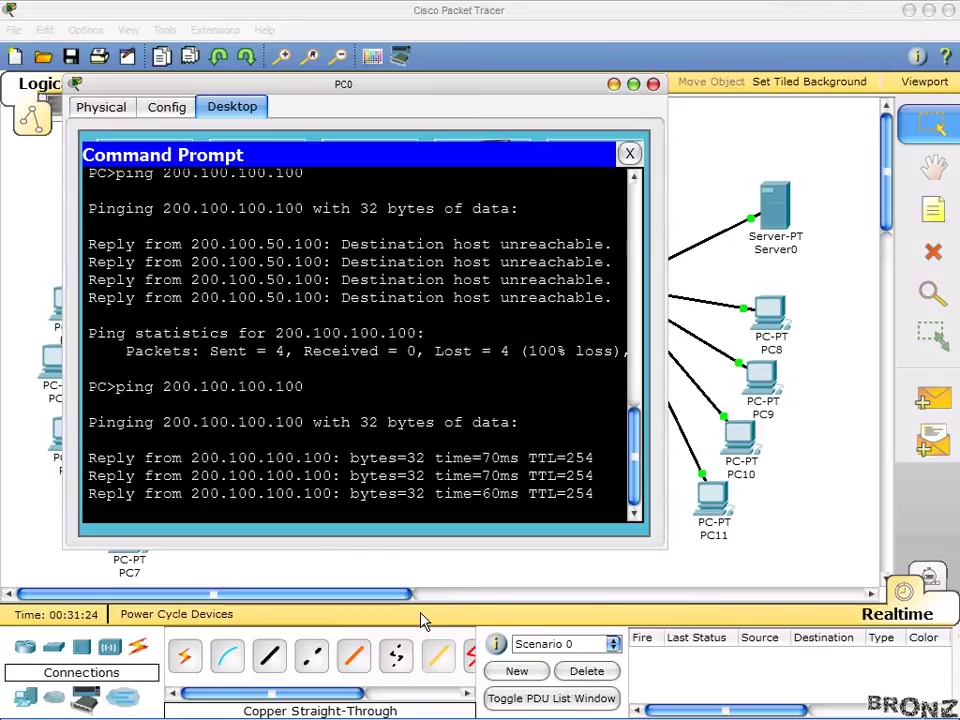
- Telnet from PC0 to 200.100.100.100, log in, exit the session, and close PC0
text(tel)
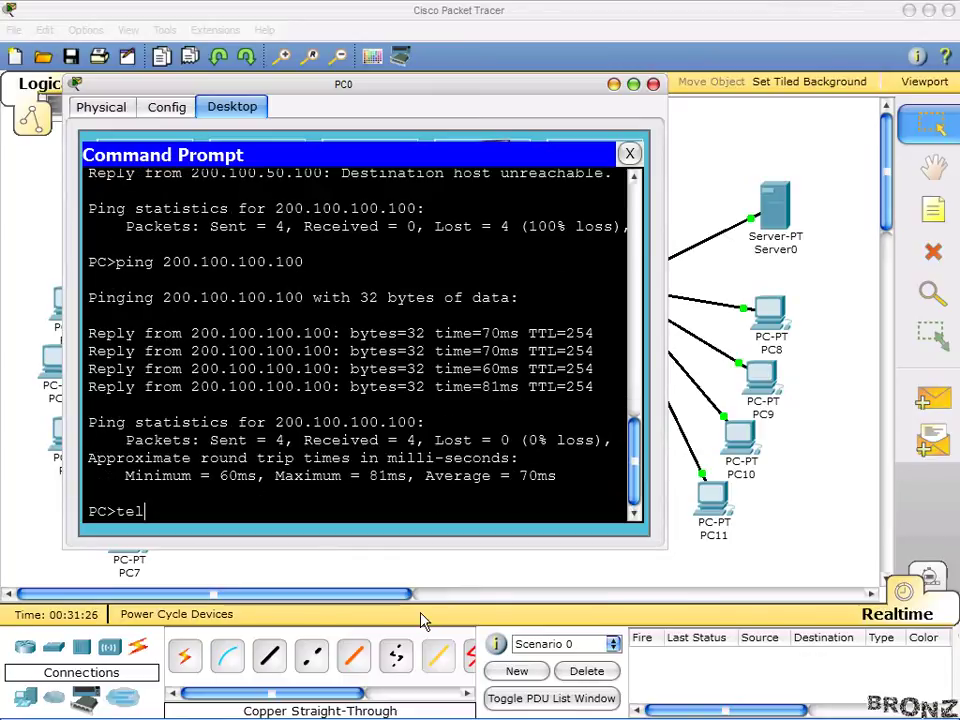
text(net 200.100.100.100)
key(Return)
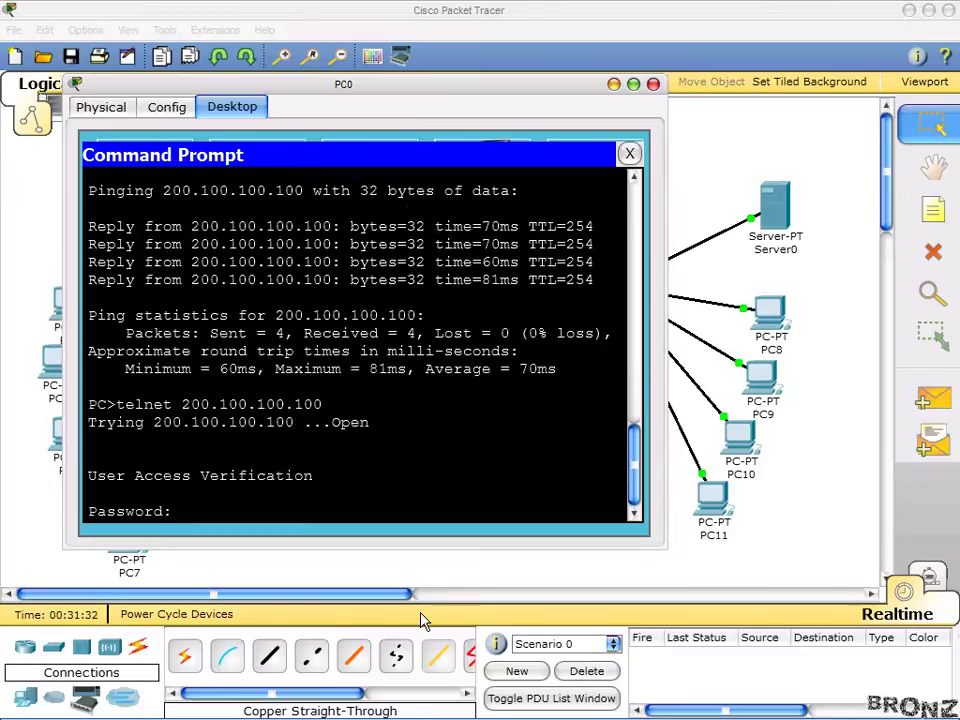
key(Return)
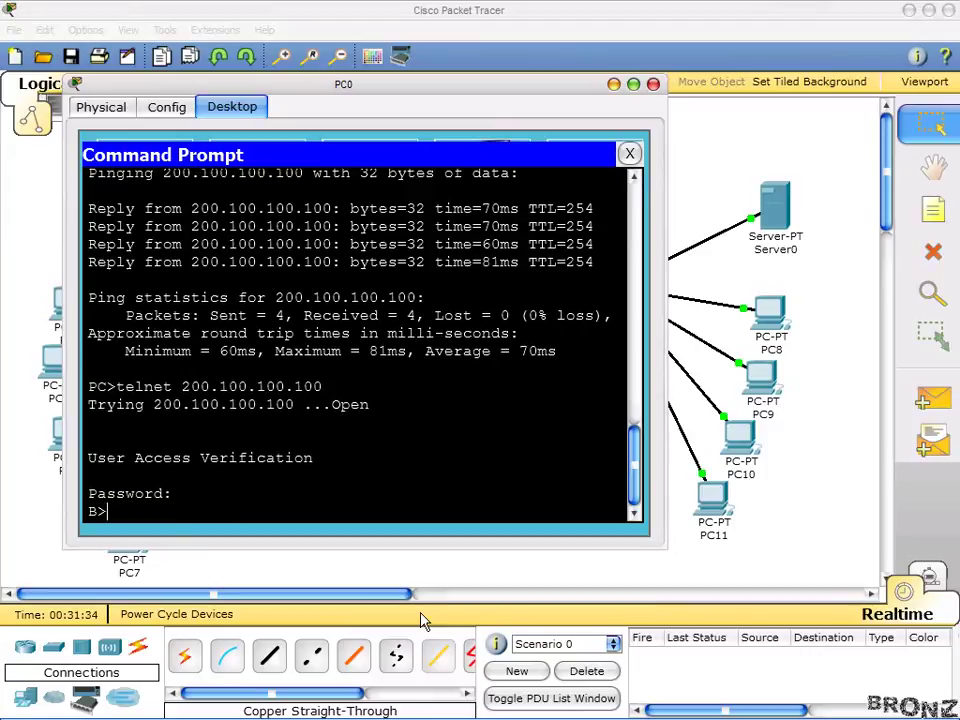
text(exit)
key(Return)
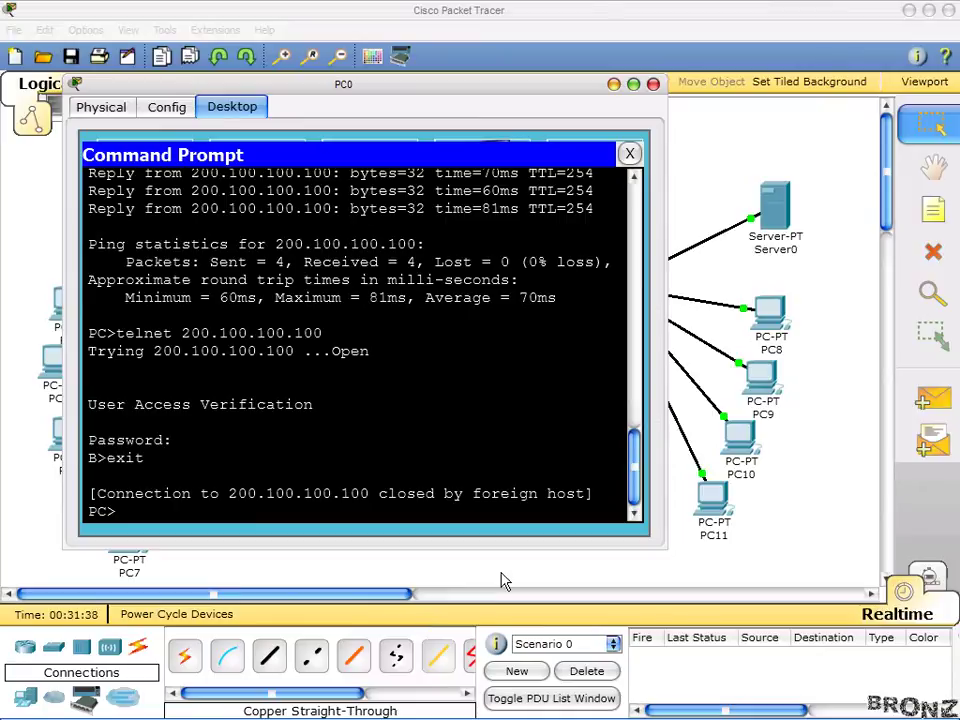
click(613, 85)
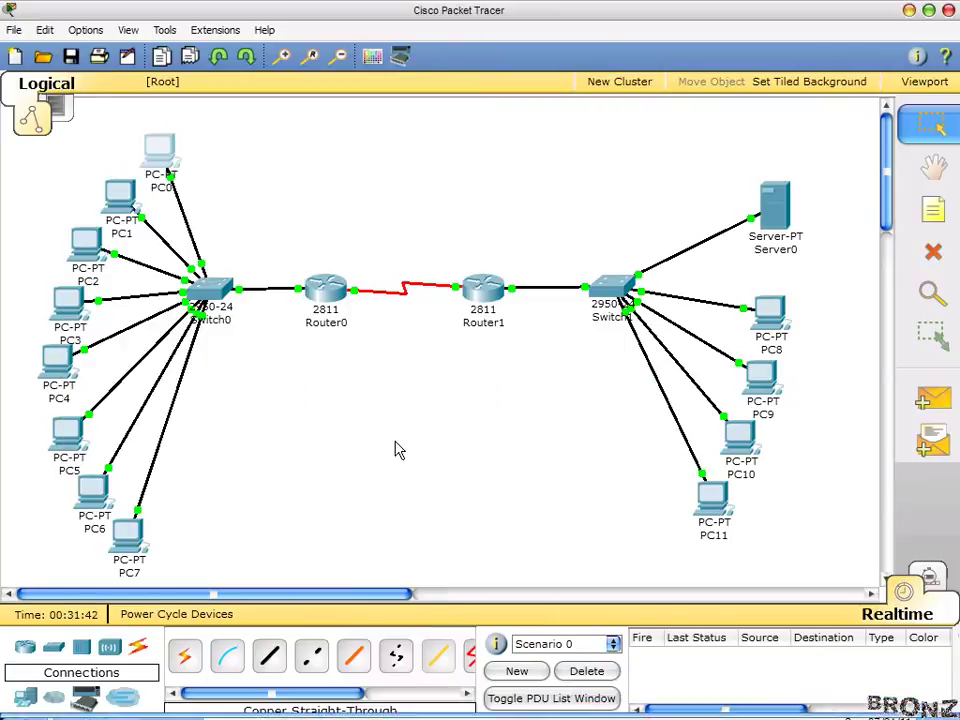
- On Router0's serial 0/0/0 interface, enter 'ip access-group 101 out'
key(alt+Tab)
key(alt+Tab)
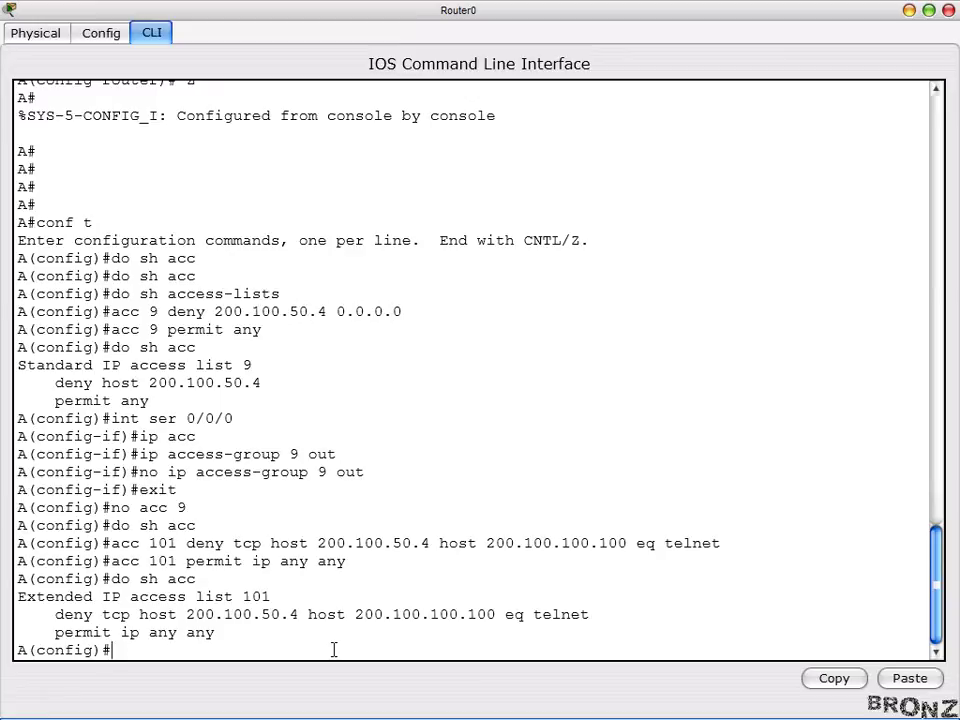
text(int ser 0/0/0)
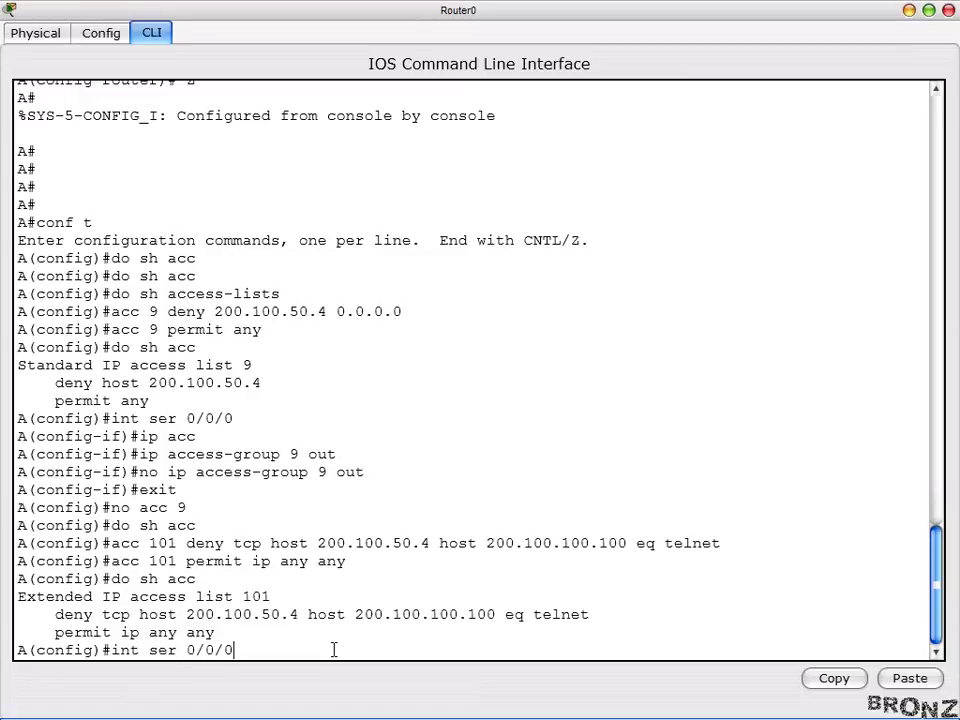
key(Return)
text(ip adcc)
key(Tab)
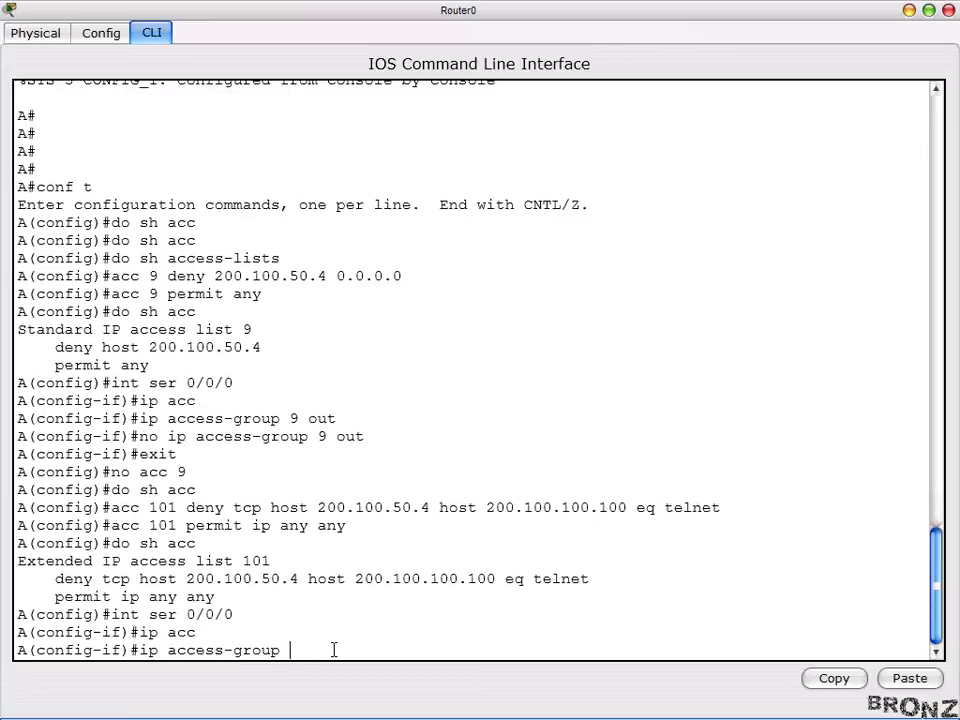
text(101 out)
key(Return)
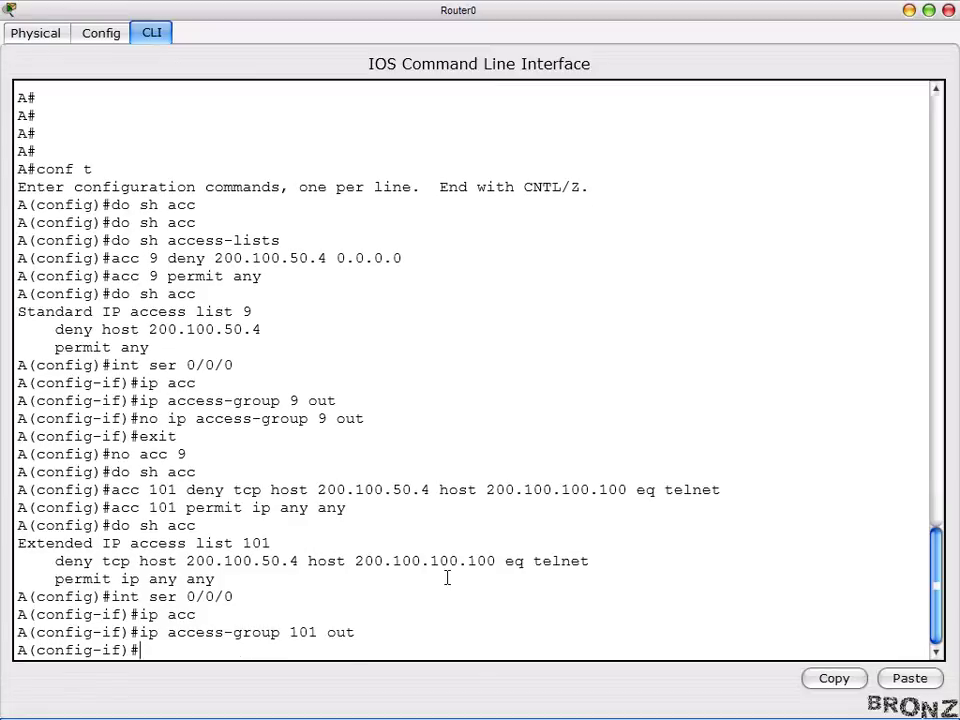
key(alt+Tab)
key(alt+Tab)
key(alt+Tab)
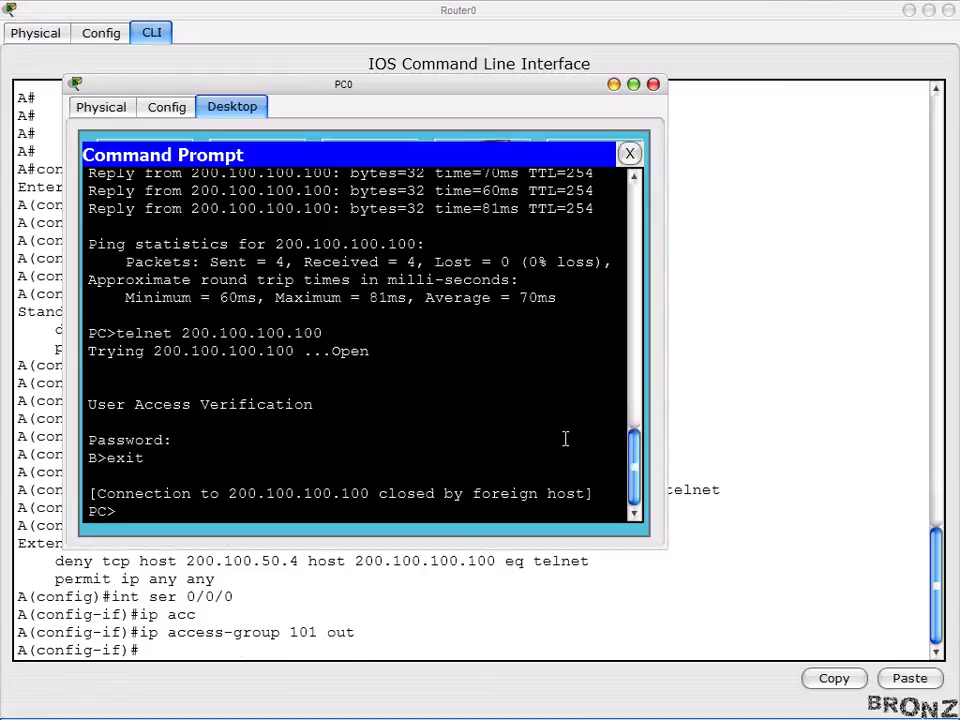
- From PC0, retry telnet to 200.100.100.100 (times out), then ping it (succeeds), and close PC0
key(Up)
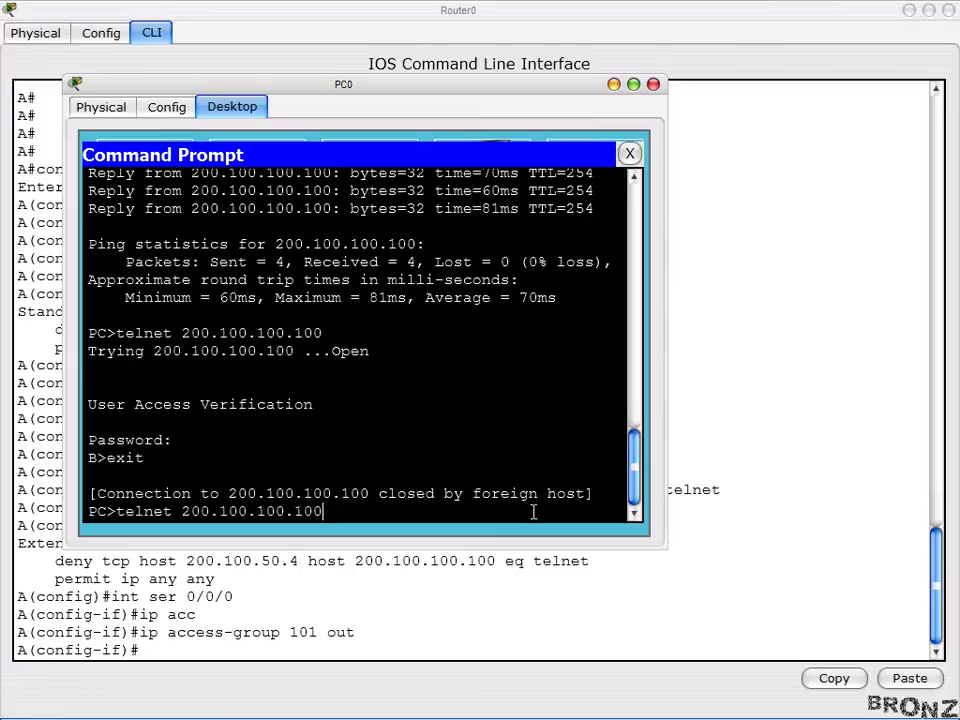
key(Return)
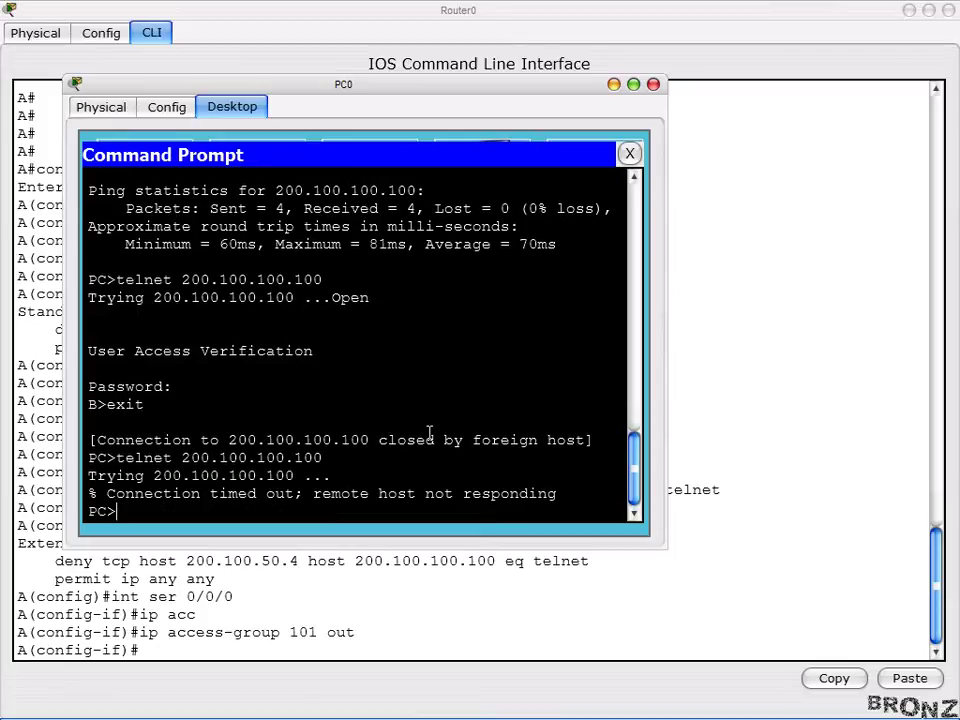
key(Up)
key(Up)
key(Return)
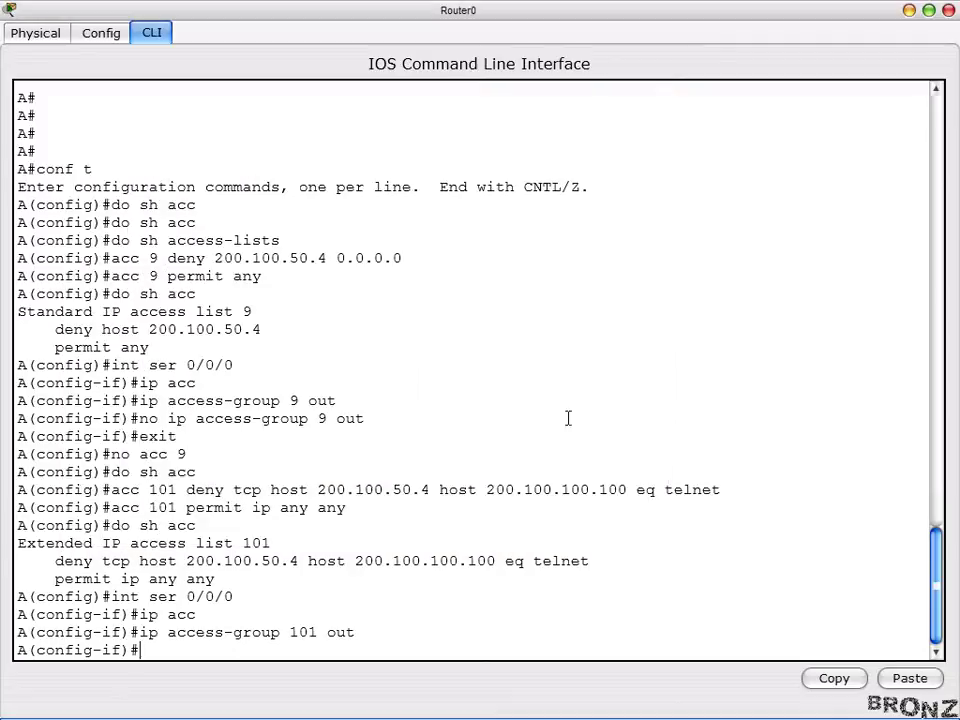
click(653, 85)
- Display Router0's running configuration with 'do sh run' and page through it
text(do sh)
text( rnu)
key(BackSpace)
key(BackSpace)
text(un)
key(Return)
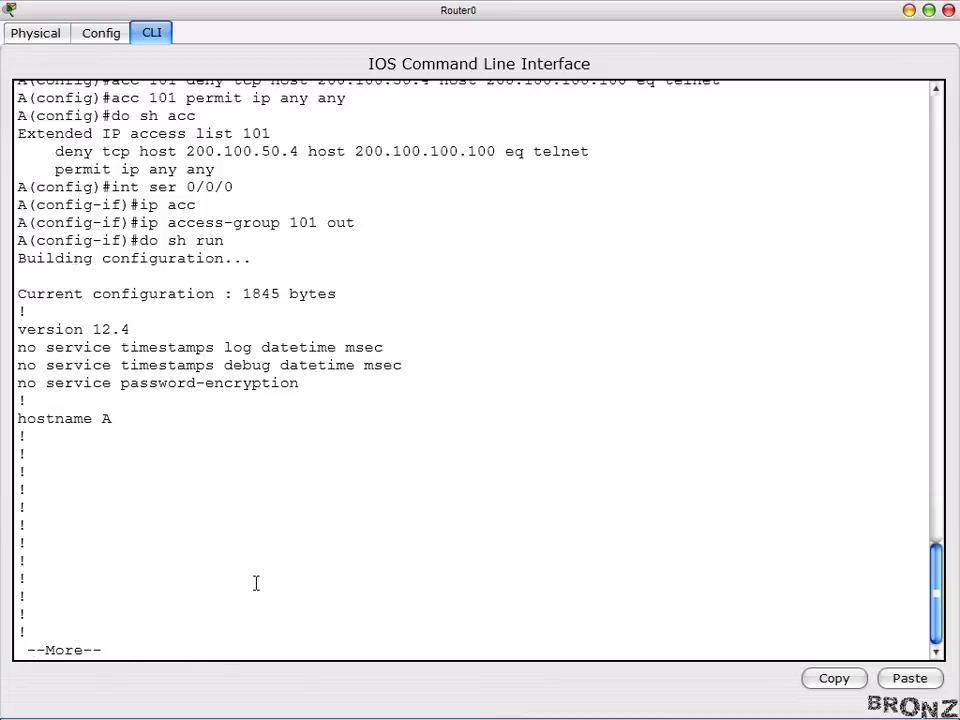
key(space)
key(space)
key(space)
key(space)
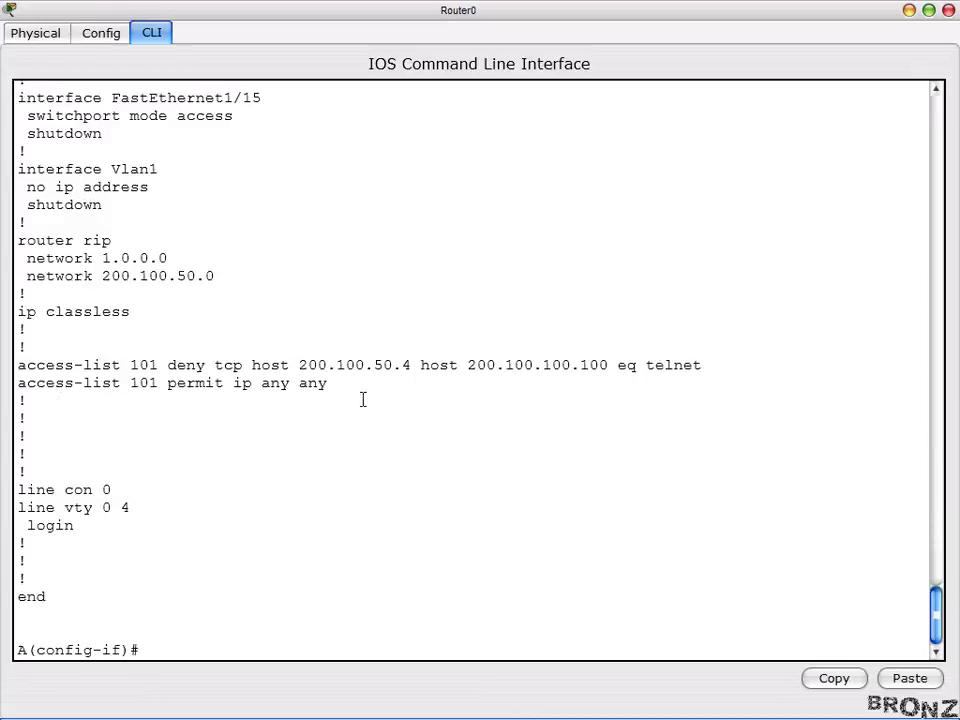
- Copy the two access-list 101 lines and close Router0's window
drag(340, 383, 16, 366)
key(ctrl+c)
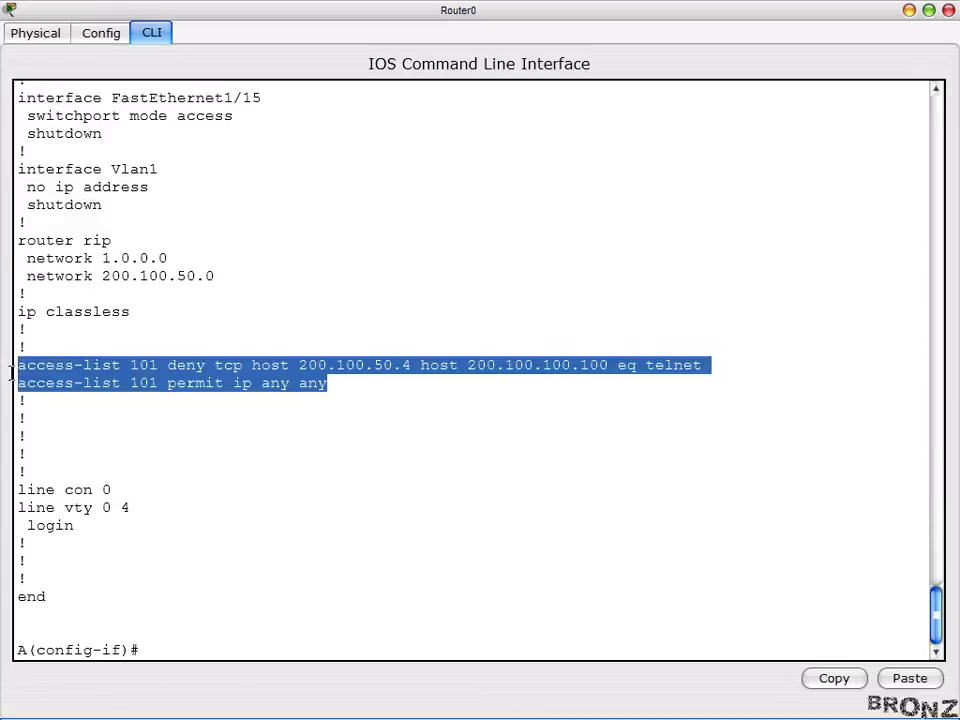
right_click(62, 380)
click(78, 386)
click(909, 10)
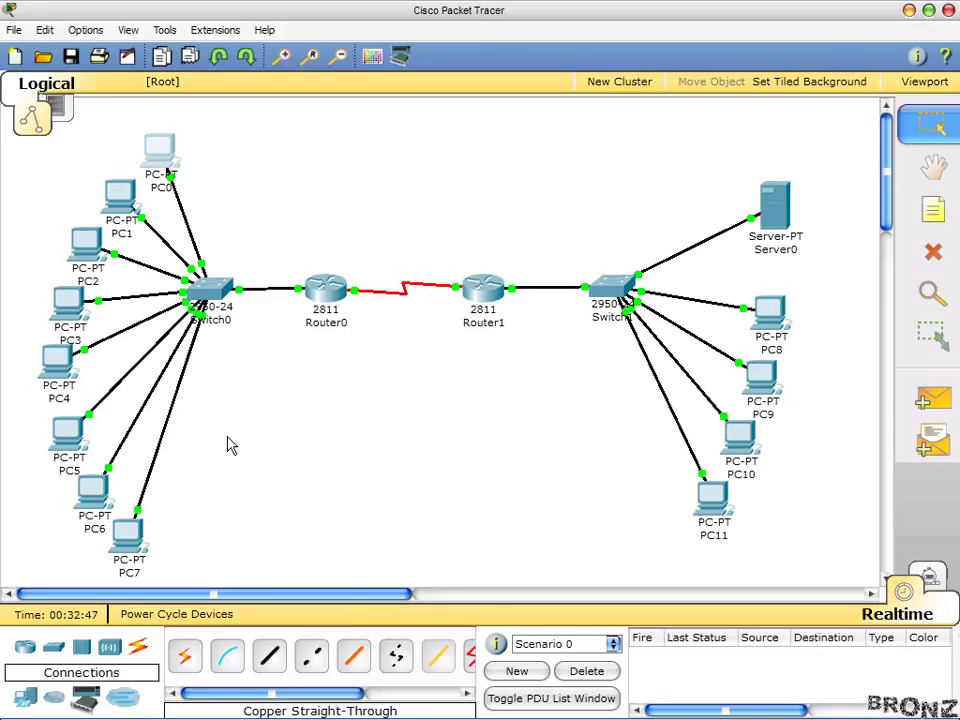
- Launch Notepad from Start > All Programs > Accessories
key(super)
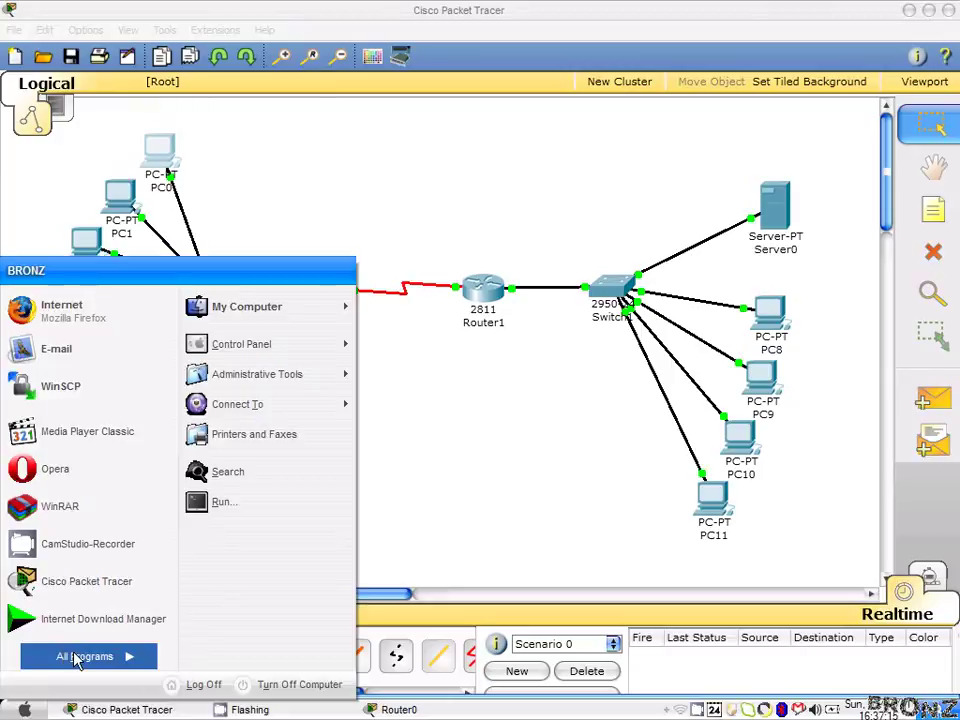
click(75, 657)
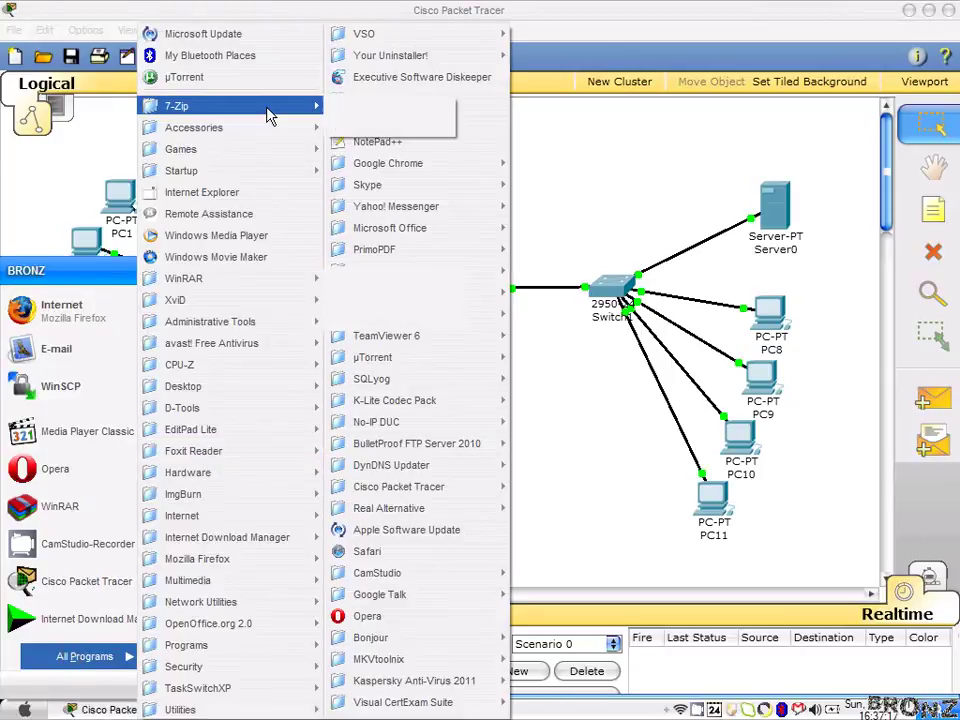
mouse_move(268, 132)
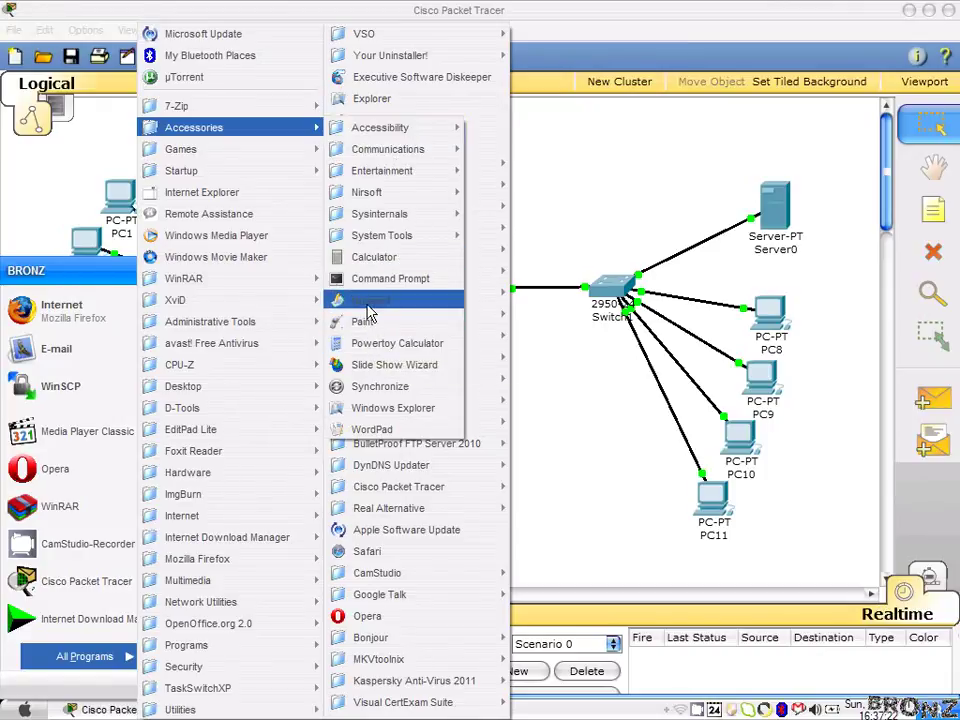
click(367, 300)
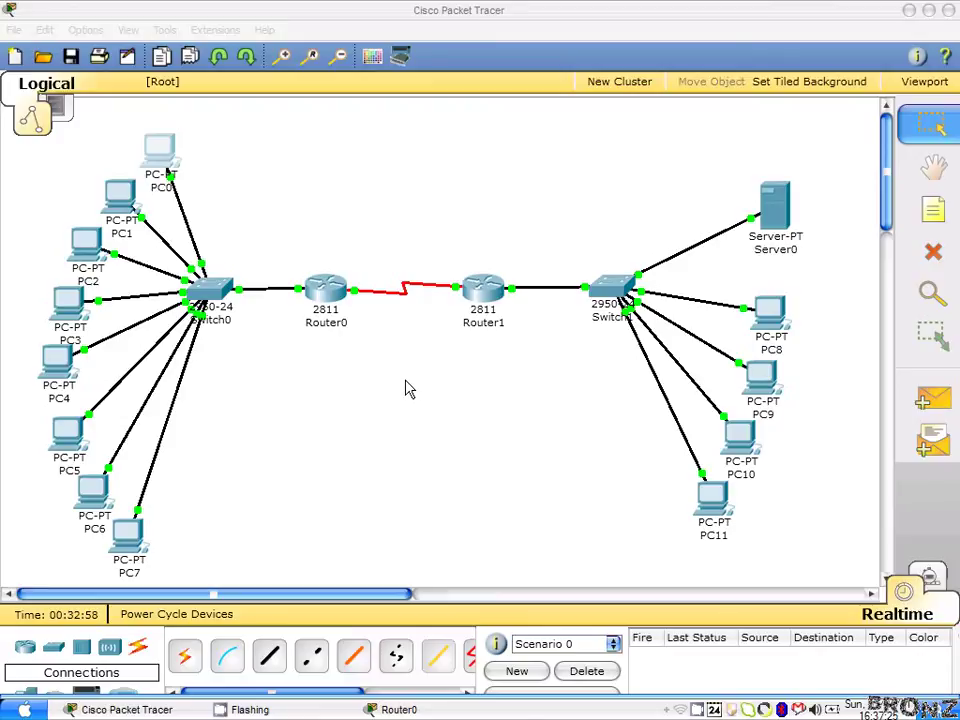
- Paste the access-list lines into Notepad and delete 'host' before 200.100.50.4
key(ctrl+v)
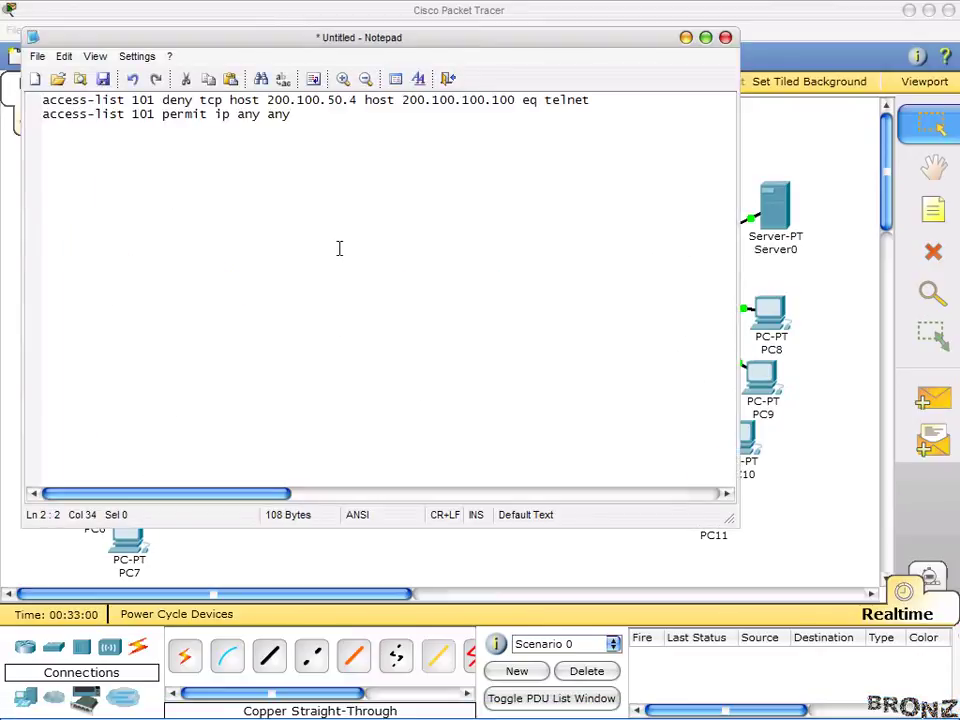
click(357, 100)
key(Left)
key(Left)
key(Left)
key(Left)
key(Left)
key(Left)
key(Left)
key(Left)
key(Left)
key(Left)
key(Left)
key(Left)
key(Left)
key(Left)
key(Right)
key(Right)
key(BackSpace)
key(BackSpace)
key(BackSpace)
key(BackSpace)
key(BackSpace)
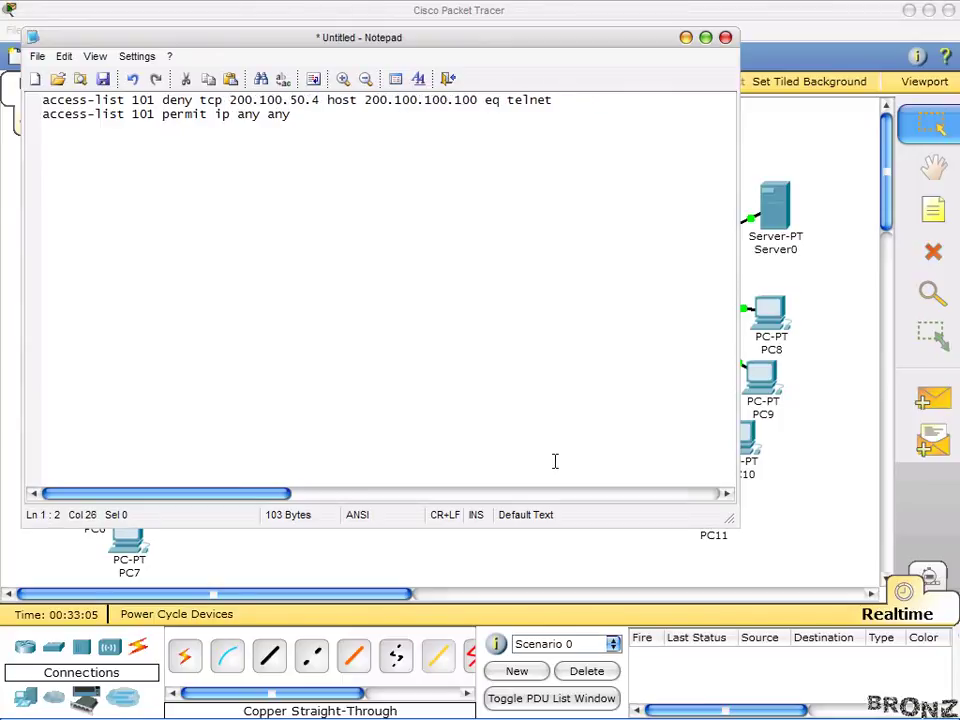
- Add wildcard 0.0.0.3 after 200.100.50.4, select the rules, and minimize Notepad
key(Right)
key(Right)
key(Right)
key(Right)
key(Right)
key(Right)
key(Right)
key(Right)
key(Right)
key(Right)
key(Right)
key(Right)
key(Right)
key(Right)
key(Left)
key(Left)
text(0.0.0.0)
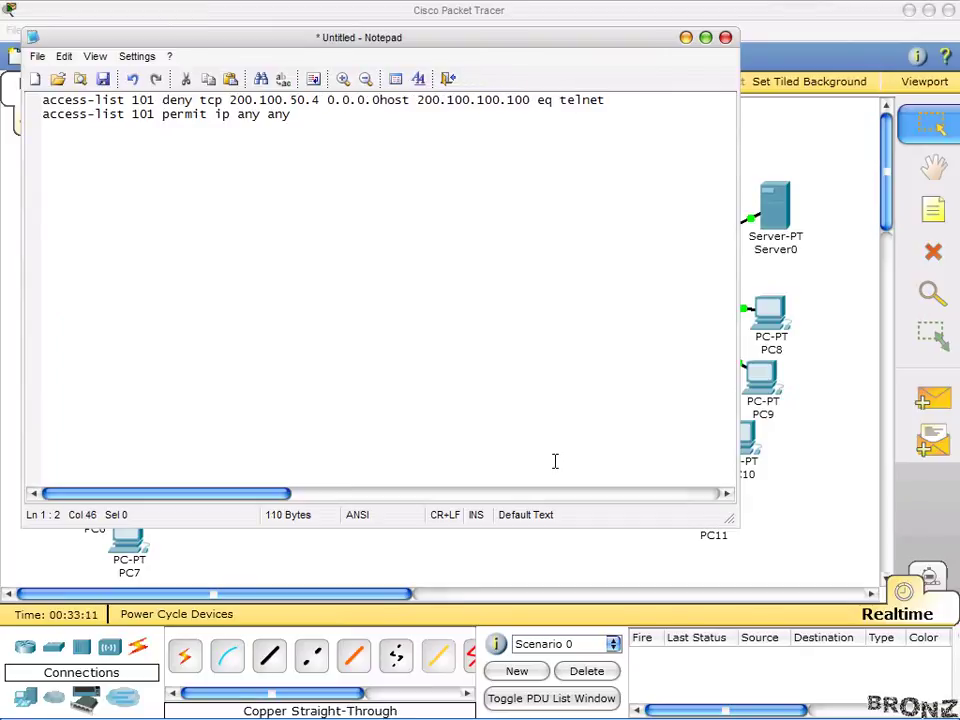
key(BackSpace)
text(3)
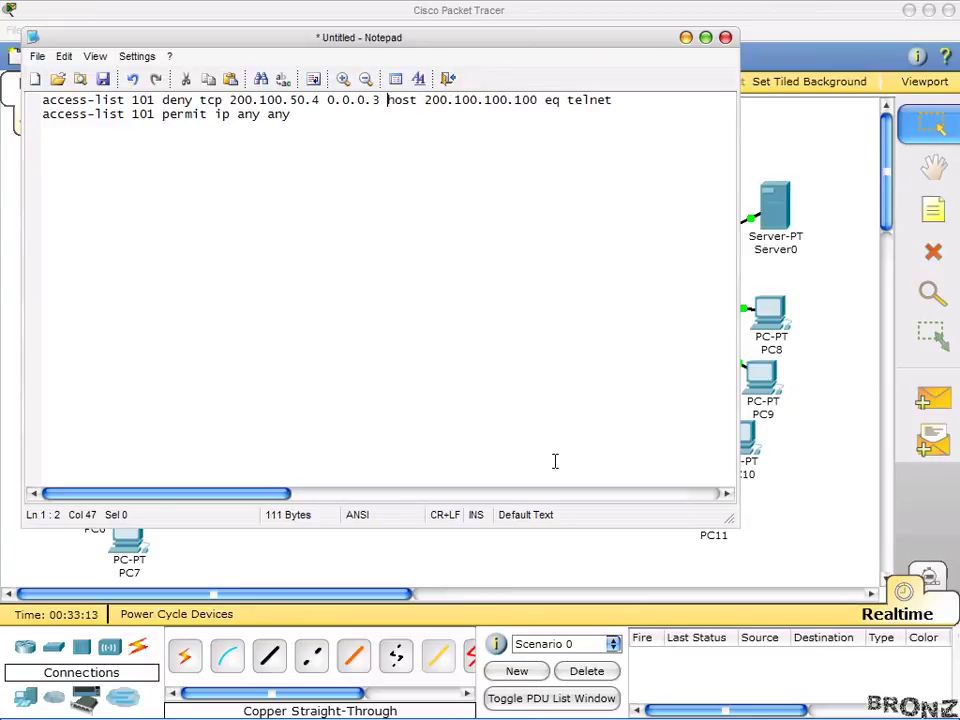
click(334, 116)
drag(334, 116, 30, 99)
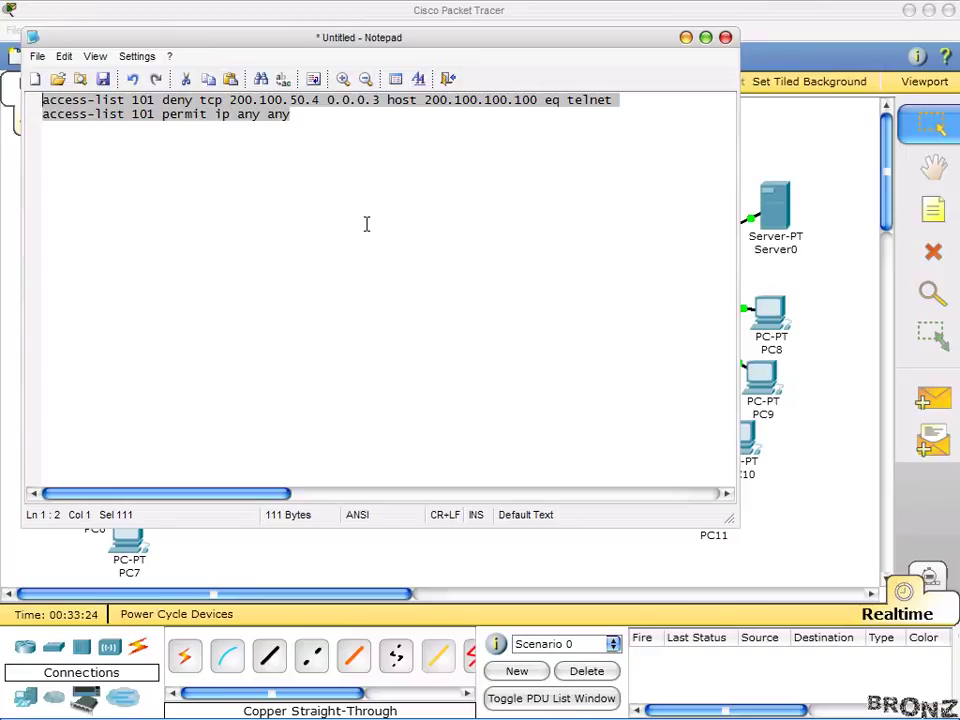
click(687, 40)
- In Router0's CLI, leave interface mode and remove access list 101 with 'no acc 101'
click(320, 298)
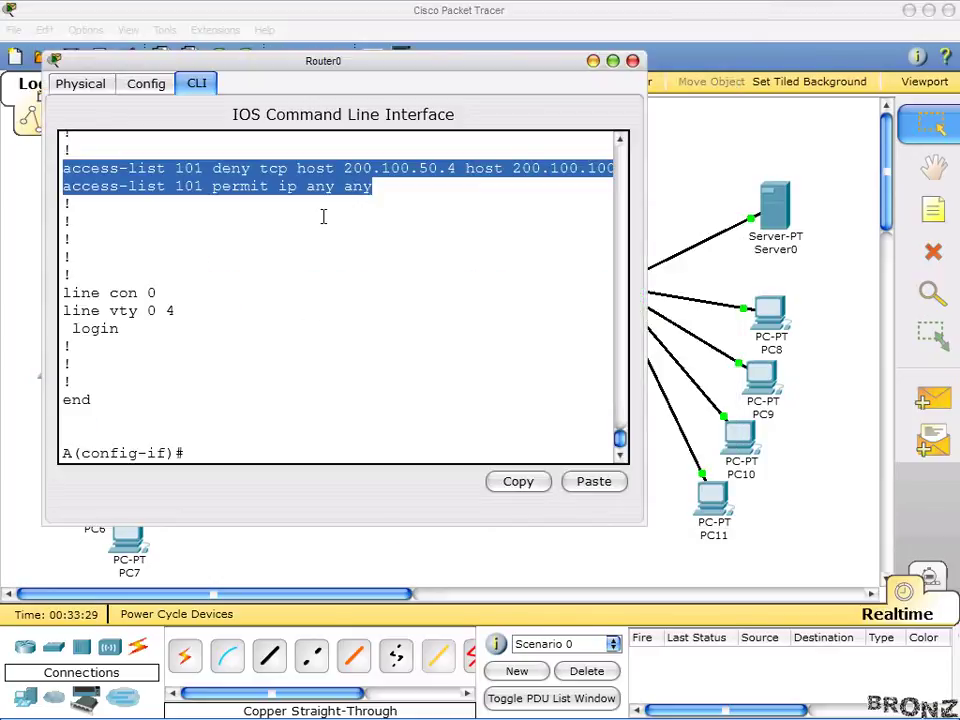
click(287, 452)
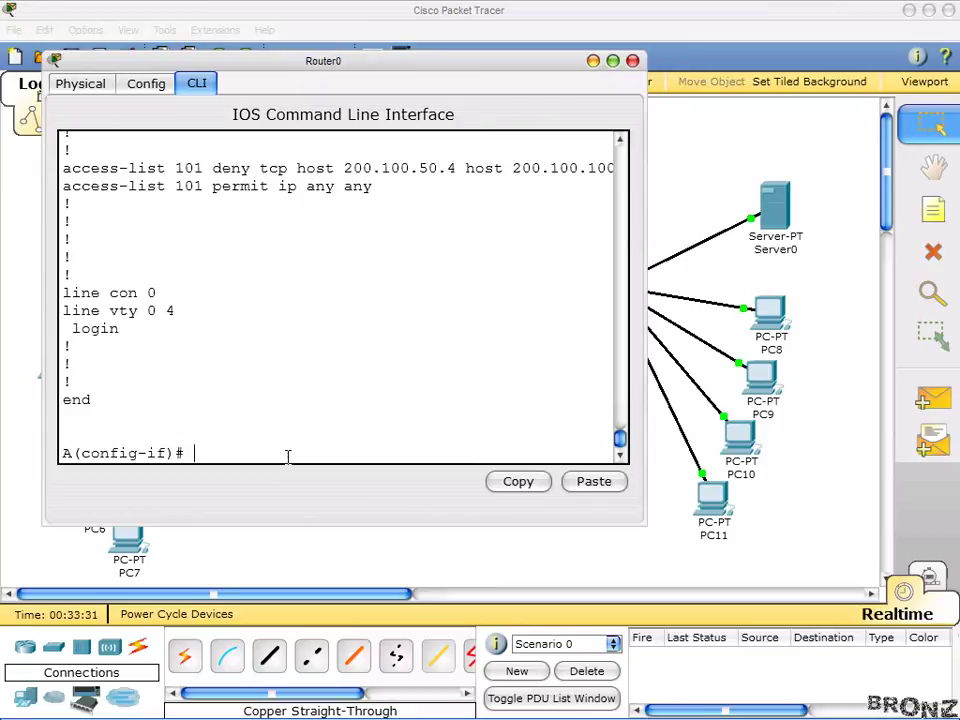
text(exit)
key(Return)
text(no acc 101)
key(Return)
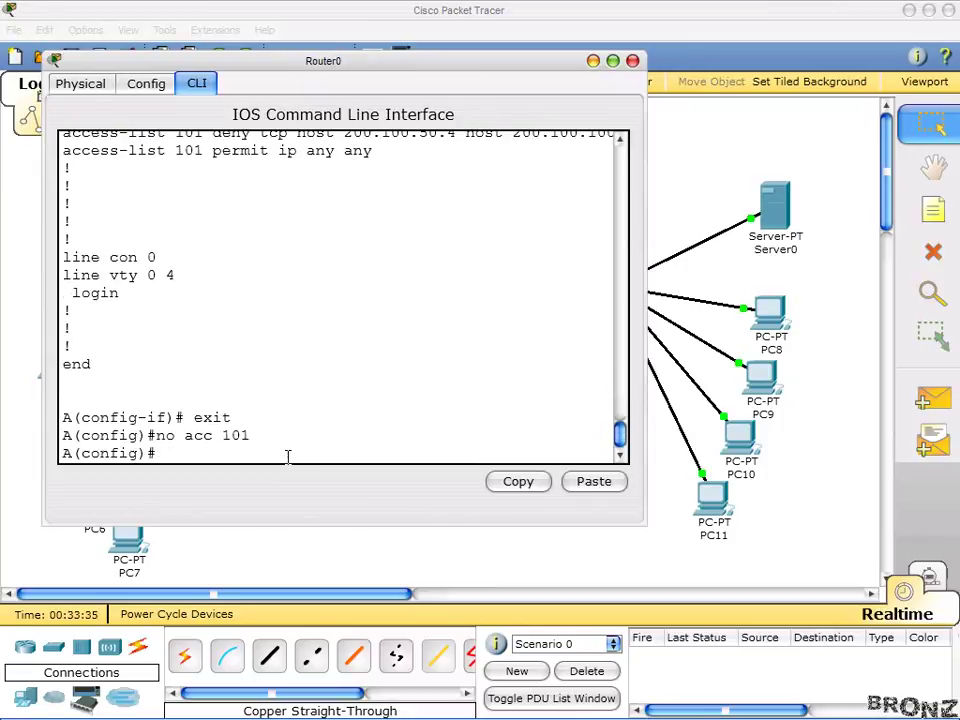
- Paste the edited deny (200.100.50.4 0.0.0.3) and permit rules, then close Router0
right_click(286, 457)
click(306, 492)
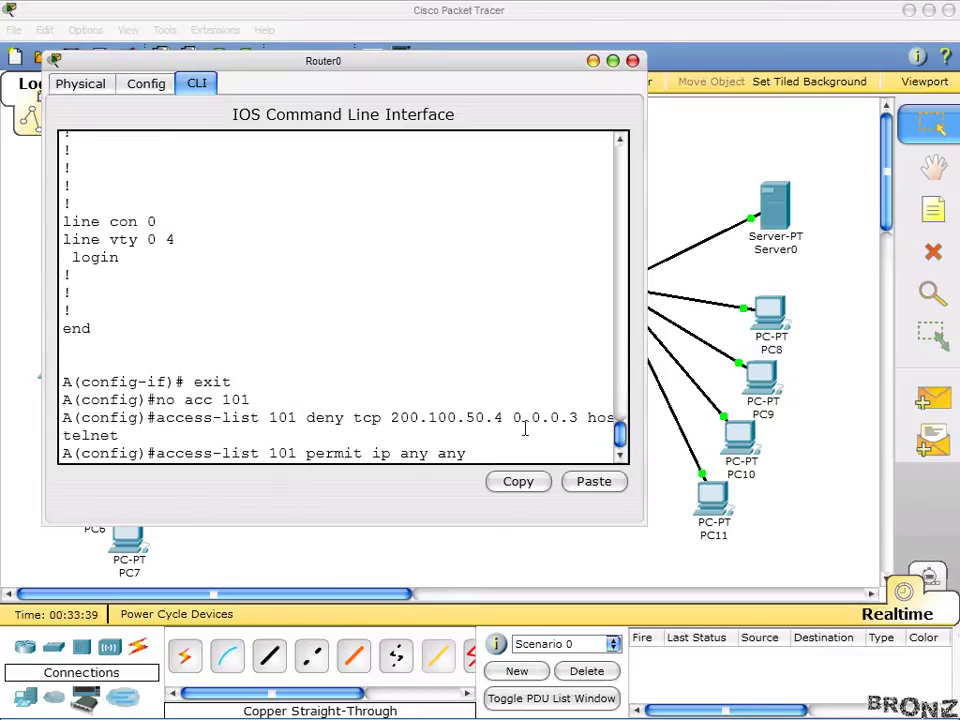
key(Return)
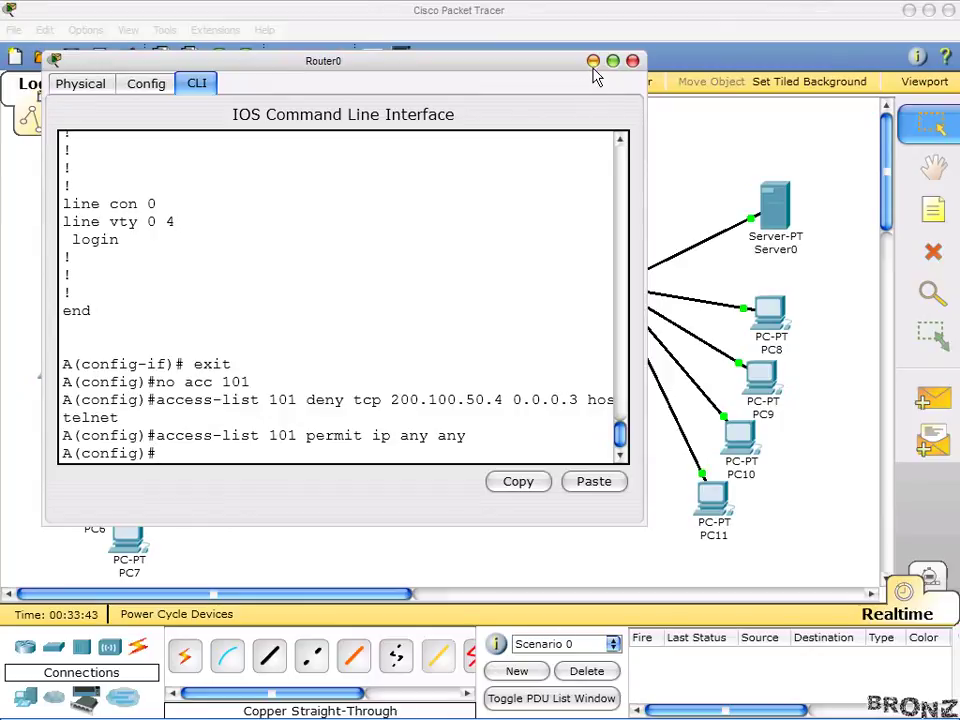
click(632, 61)
- On PC0, confirm ping to 200.100.100.100 succeeds while telnet to it times out
click(163, 153)
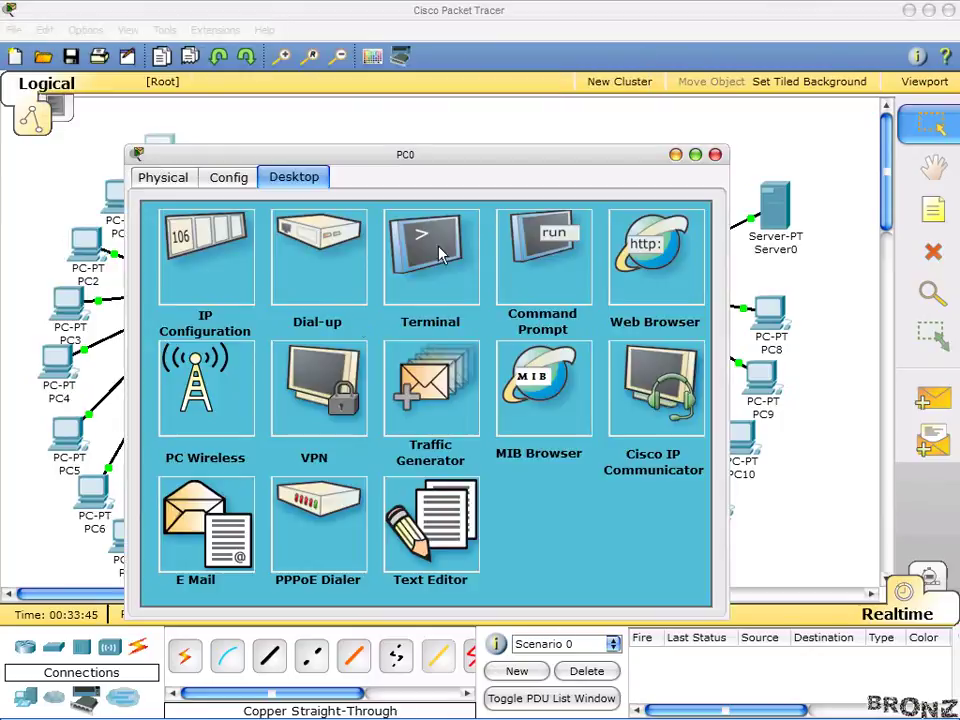
click(551, 255)
key(Up)
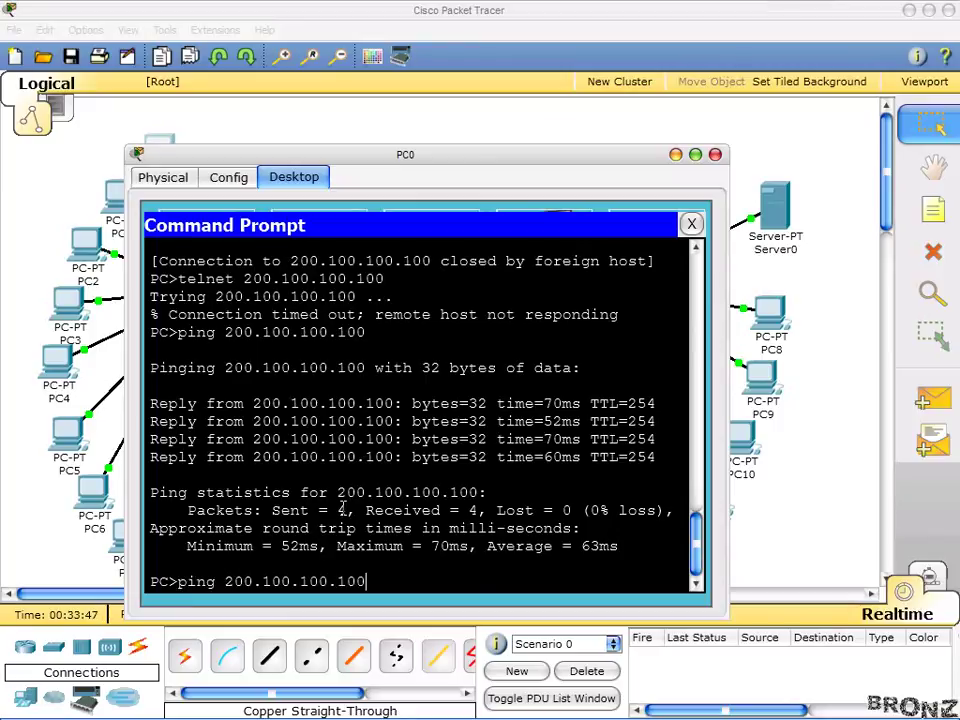
key(Return)
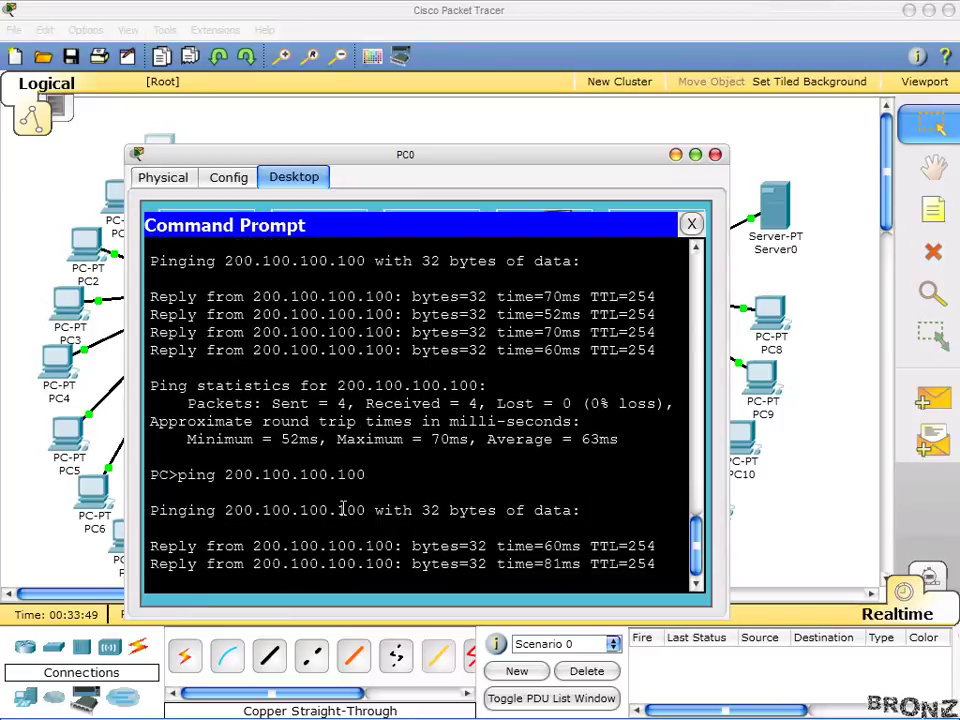
key(Up)
key(Home)
key(Delete)
key(Delete)
key(Delete)
key(Delete)
text(telnet)
key(Return)
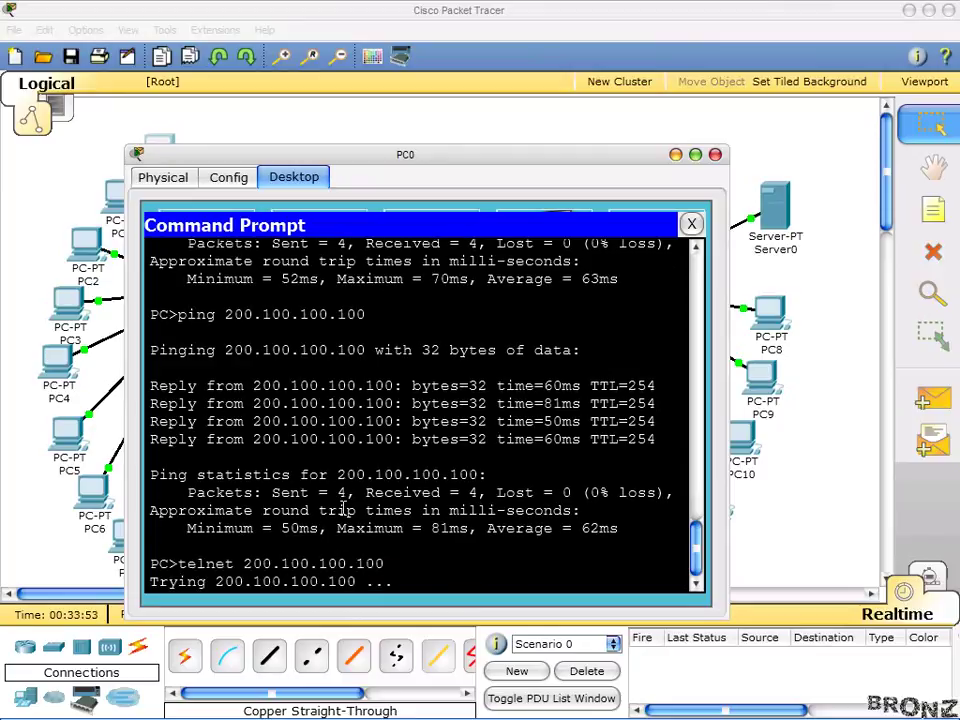
click(715, 155)
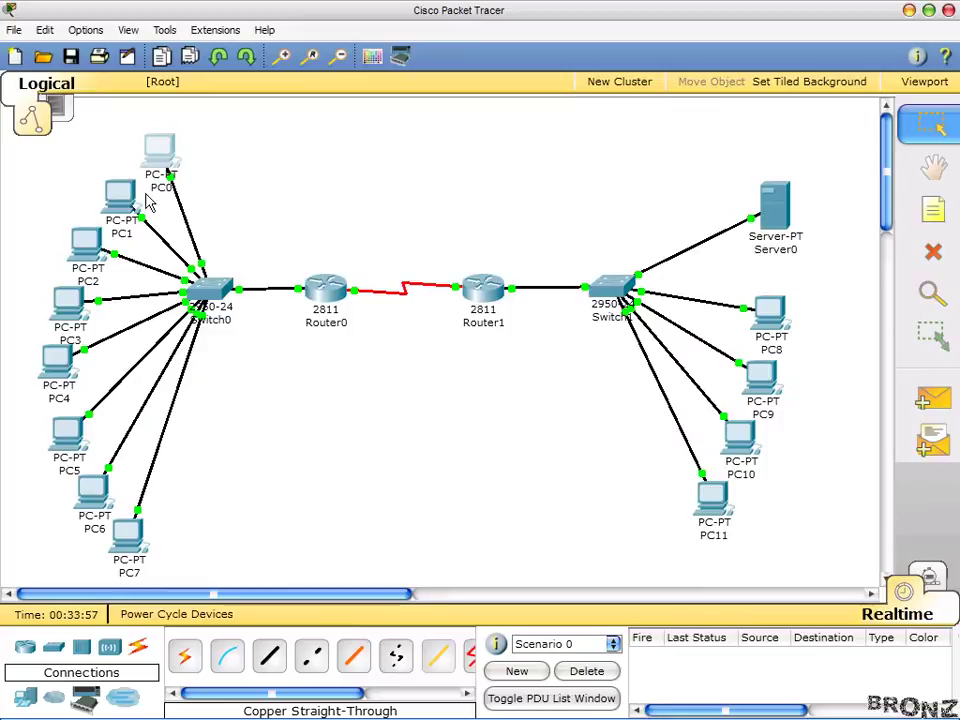
- On PC1, confirm ping to 200.100.100.100 succeeds while telnet to it times out
click(117, 197)
click(414, 167)
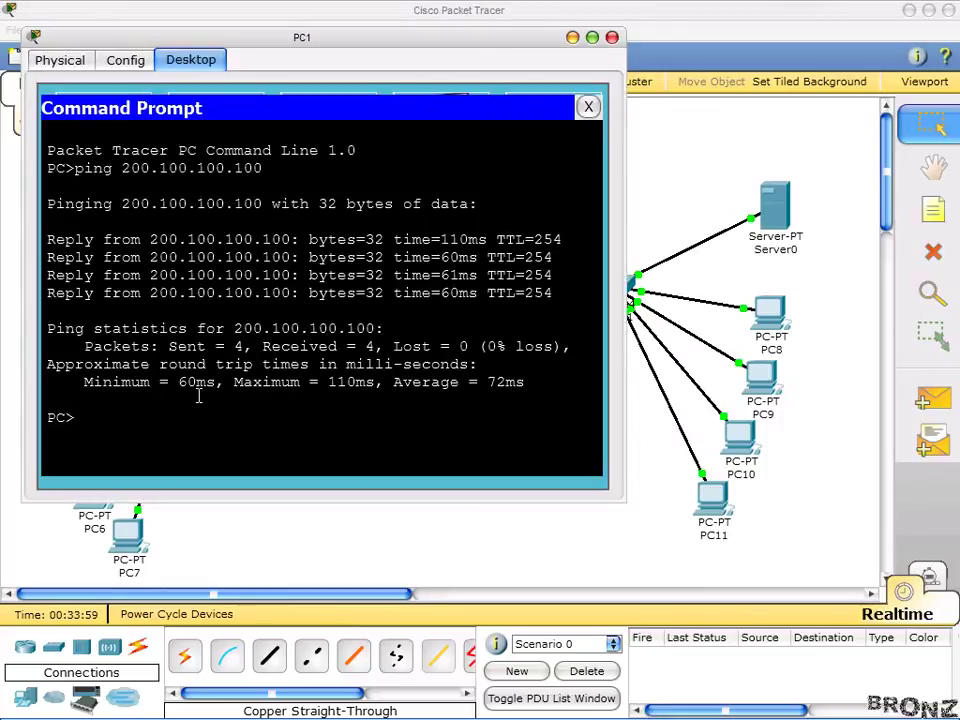
text(ping)
key(Up)
key(Return)
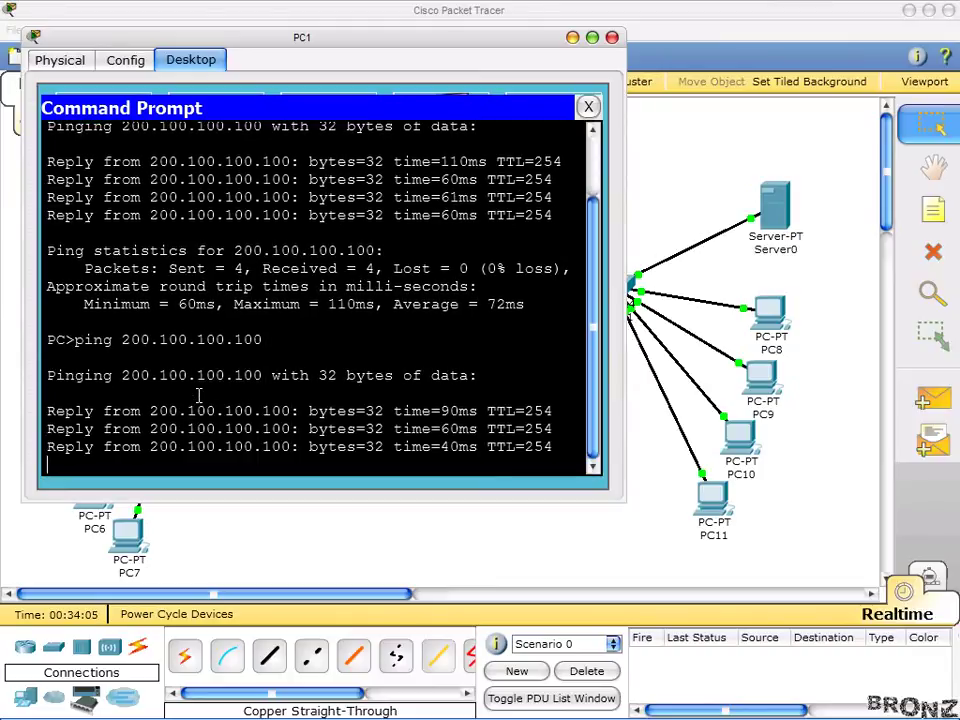
key(Up)
key(Left)
key(Left)
key(Left)
key(Left)
key(Left)
key(Left)
key(Left)
key(Left)
key(Left)
key(Left)
key(Left)
key(BackSpace)
key(BackSpace)
key(BackSpace)
key(BackSpace)
text(telnet)
key(Return)
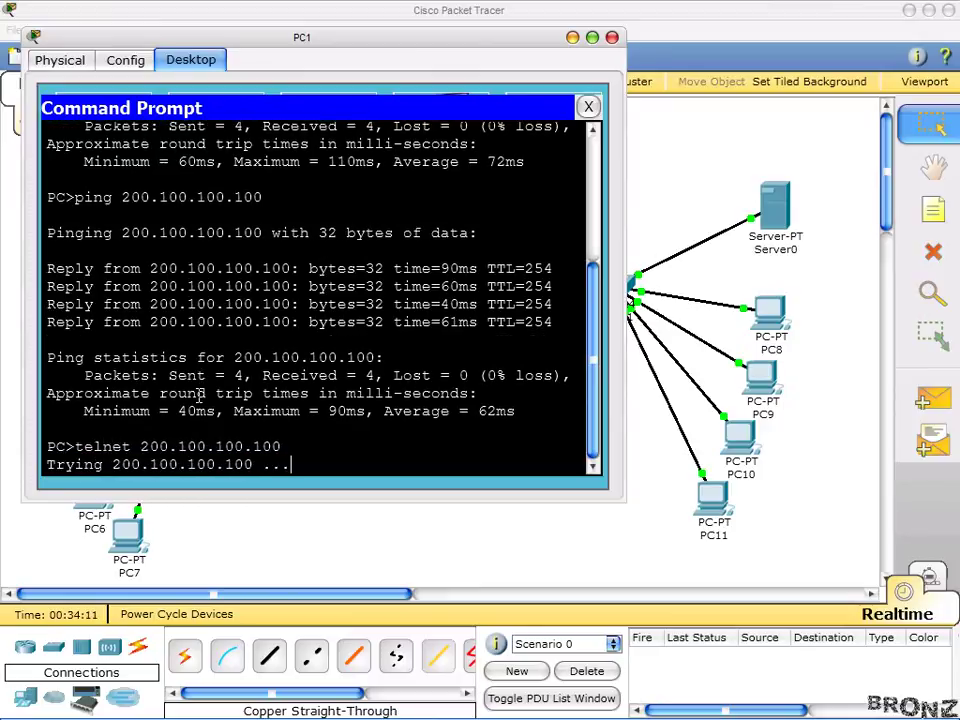
click(612, 38)
- On PC2, ping 200.100.100.100 successfully and verify telnet to it stalls
click(86, 248)
click(447, 155)
text(ping )
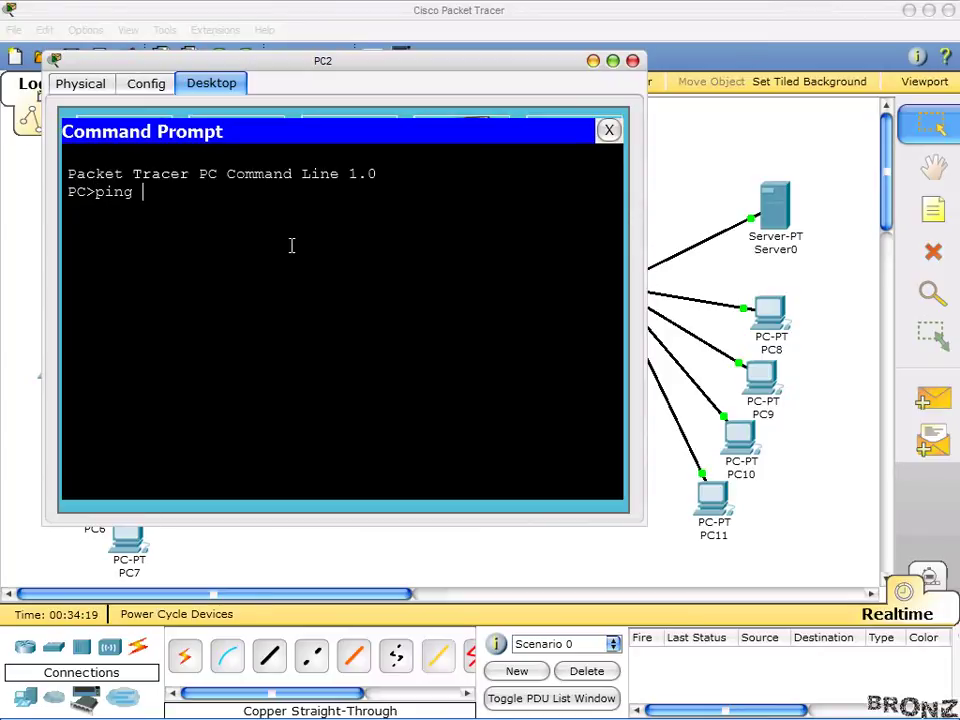
text(200.100.100.100.)
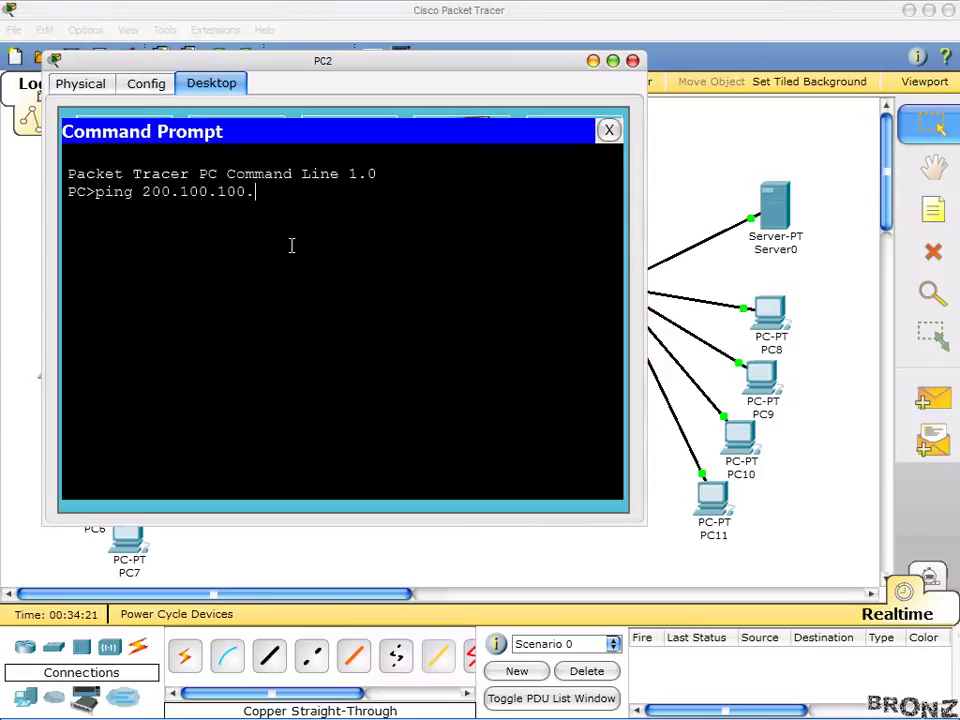
key(Return)
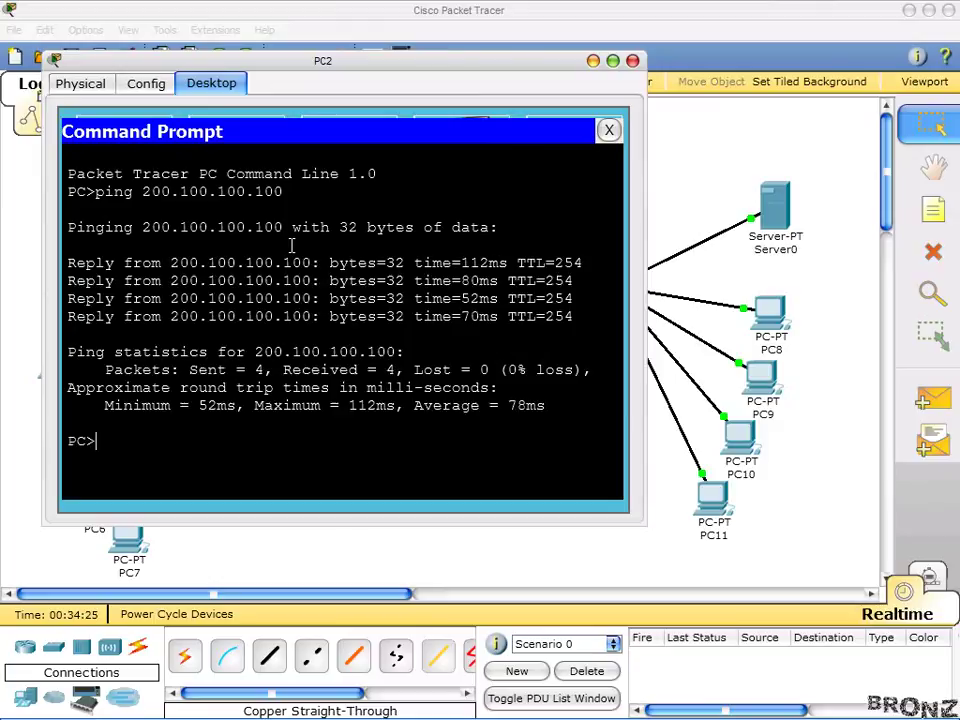
key(Up)
key(BackSpace)
key(BackSpace)
key(BackSpace)
key(BackSpace)
text(telnet 200.100.100.100)
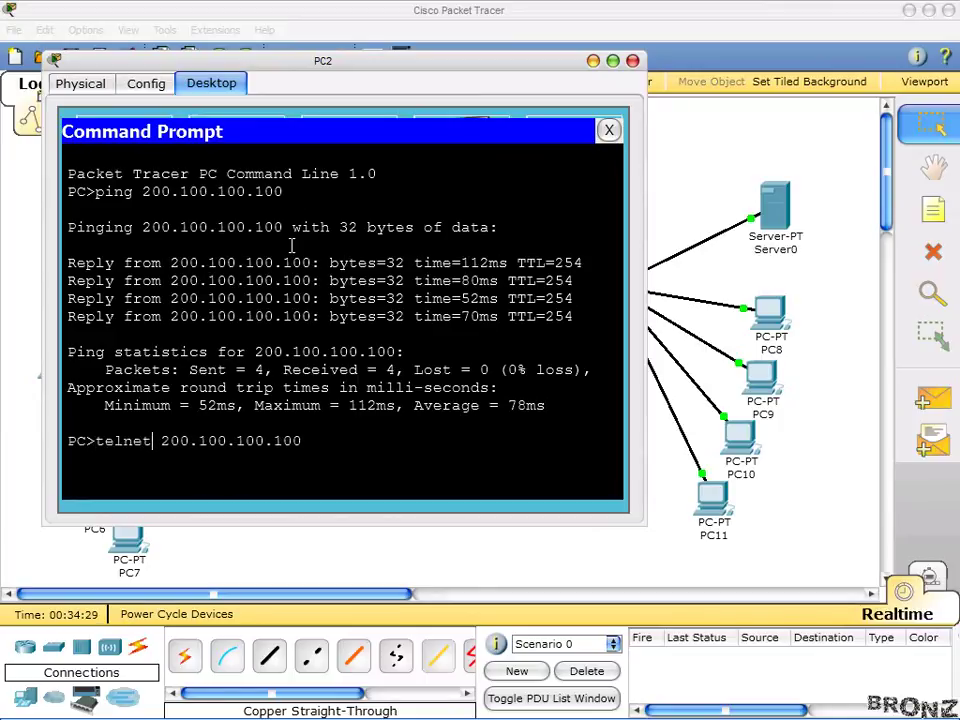
key(Return)
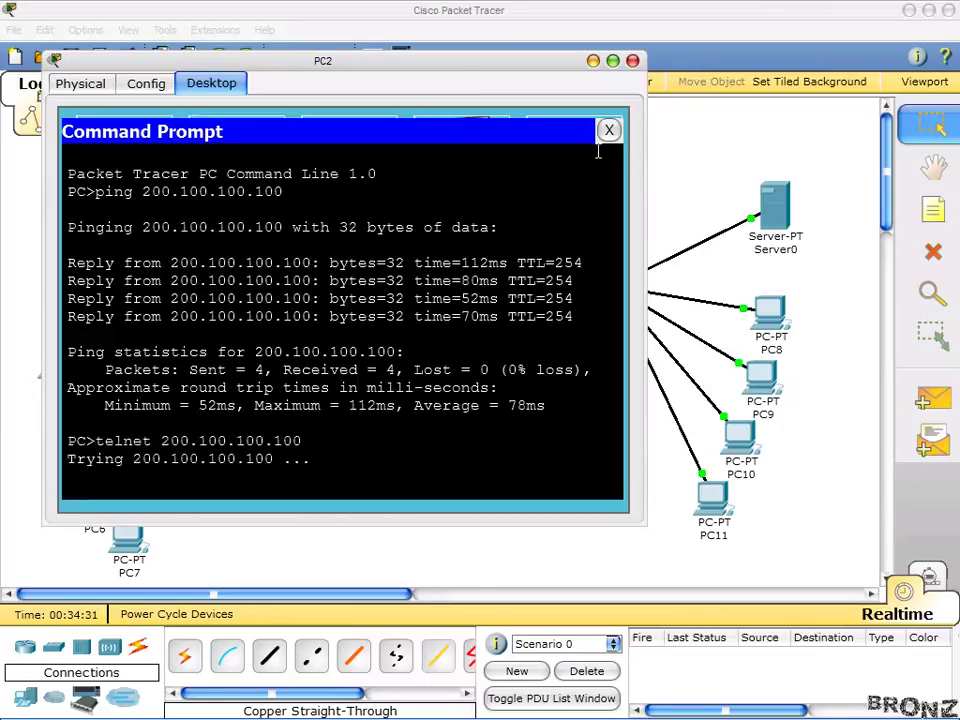
click(632, 61)
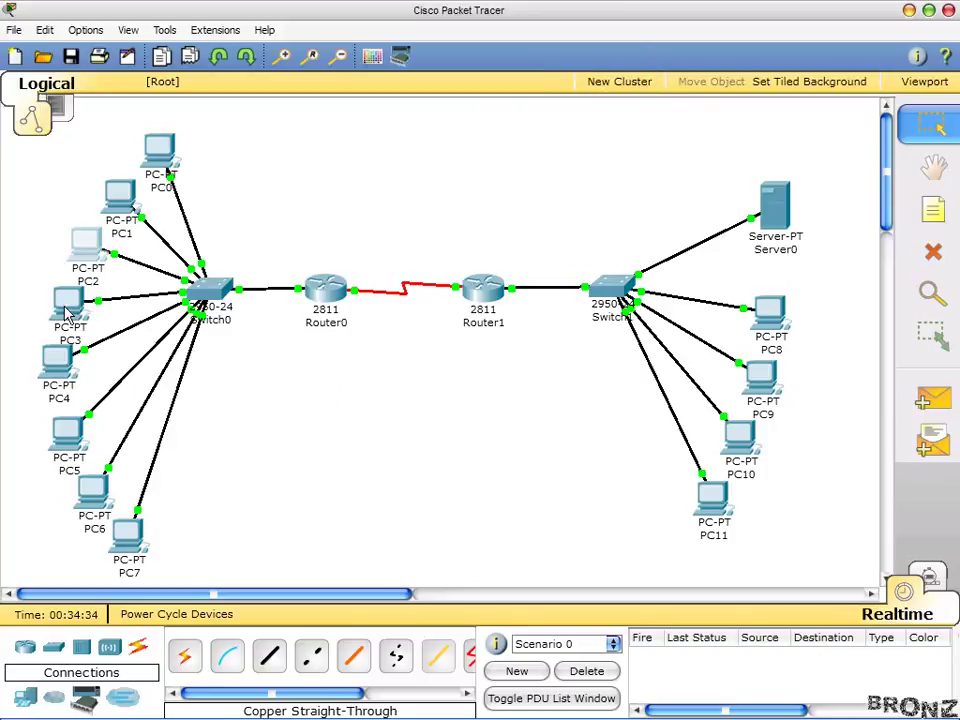
- On PC3, ping 200.100.100.100 with 0% loss and verify telnet to it stalls
click(64, 306)
click(505, 205)
text(ping 200.100.100.100)
key(Return)
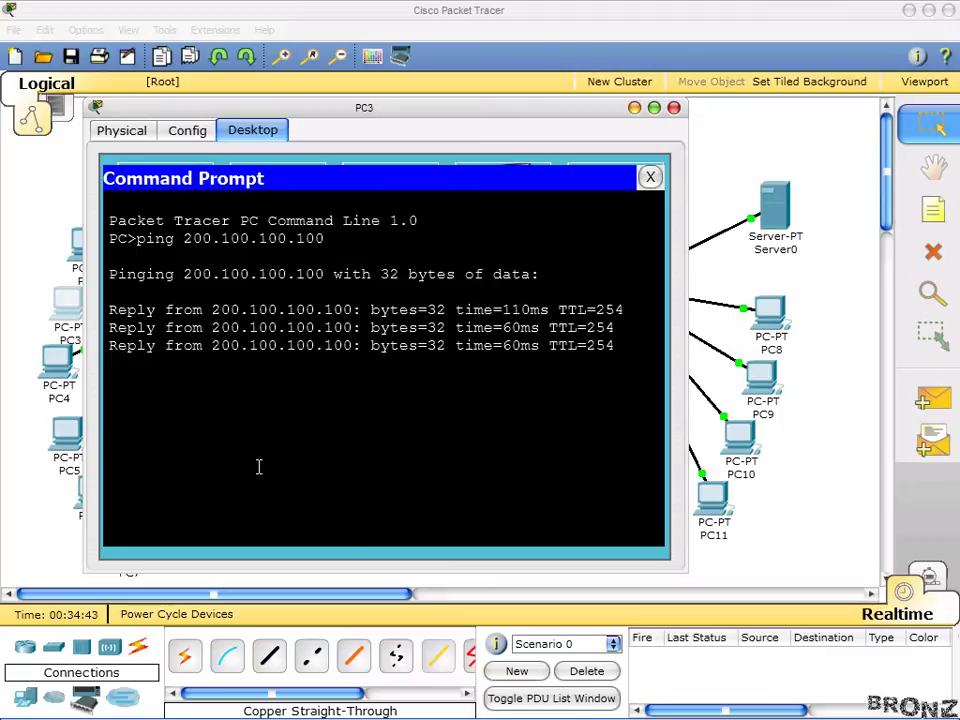
key(Up)
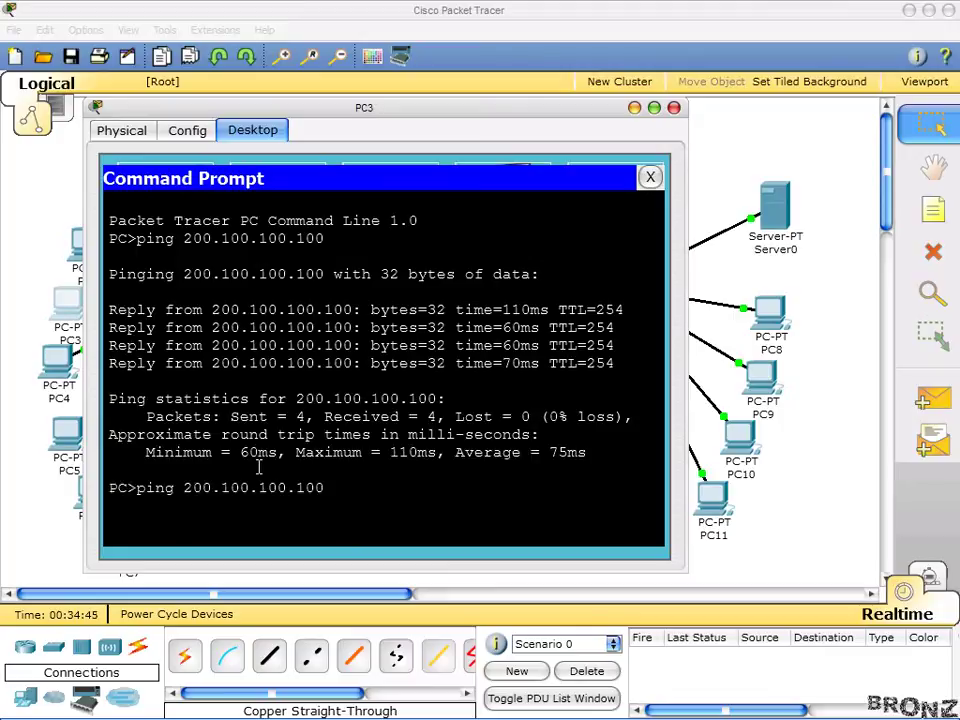
key(Left)
key(Left)
key(Left)
key(Left)
key(Left)
key(Left)
key(Left)
key(Left)
key(Left)
key(BackSpace)
key(BackSpace)
key(BackSpace)
key(BackSpace)
text(telnet)
key(Return)
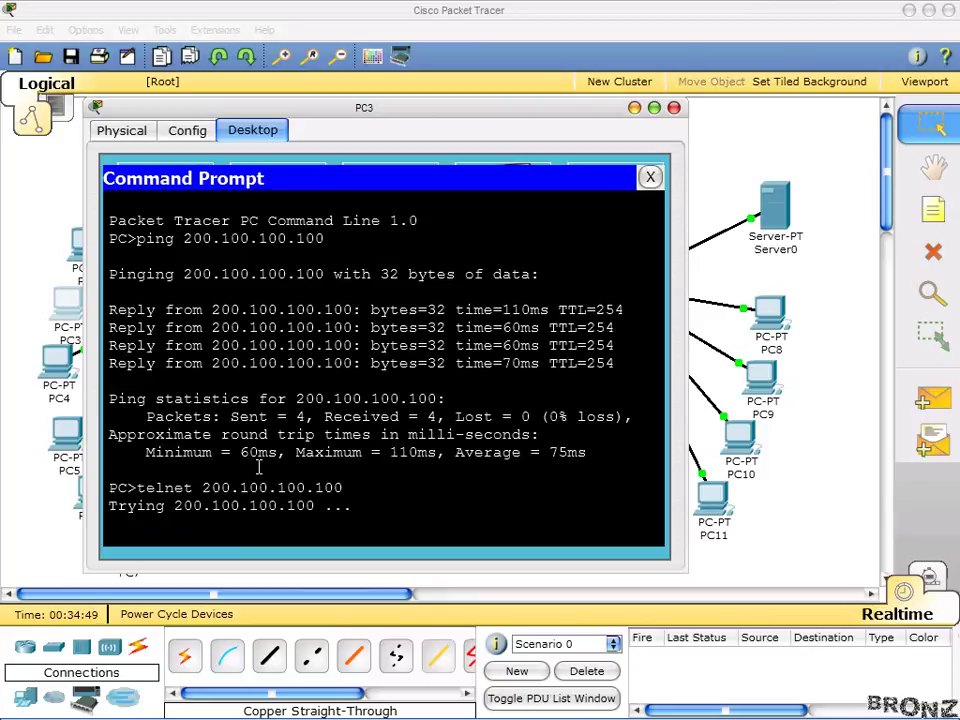
click(677, 109)
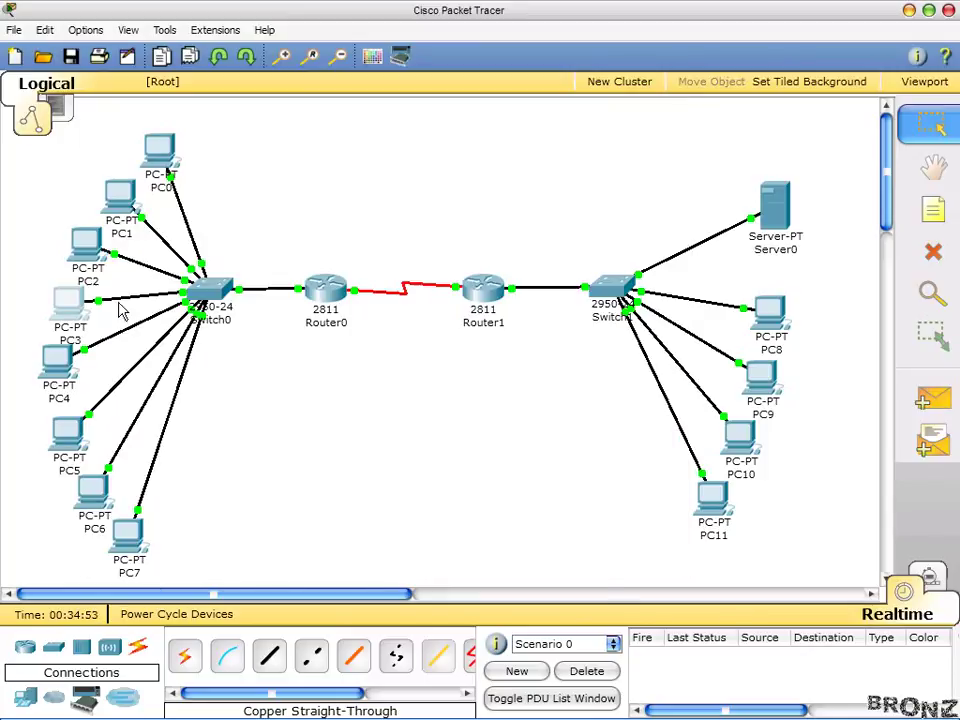
- From PC4, ping 200.100.100.100 and start a telnet connection to it
click(58, 362)
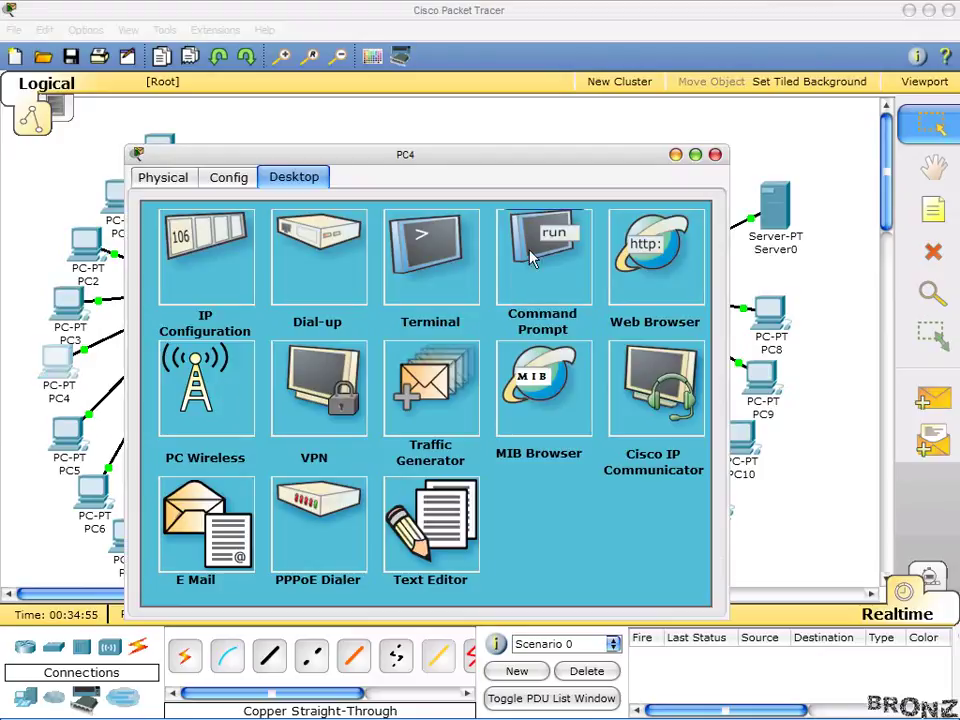
click(543, 258)
text(ng )
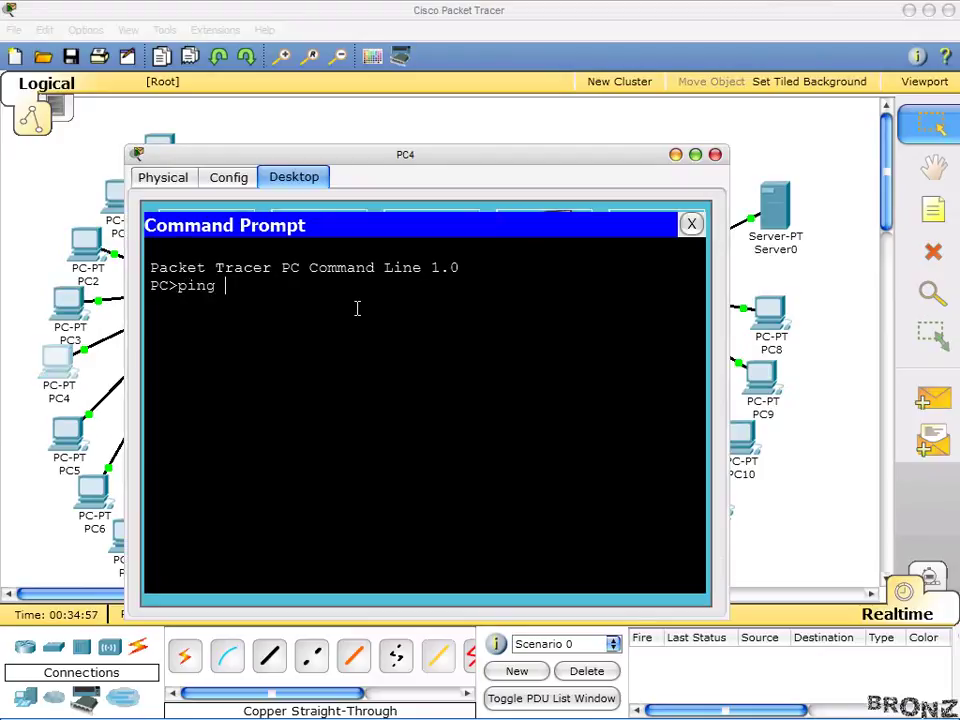
text(200.100.100.100)
key(Return)
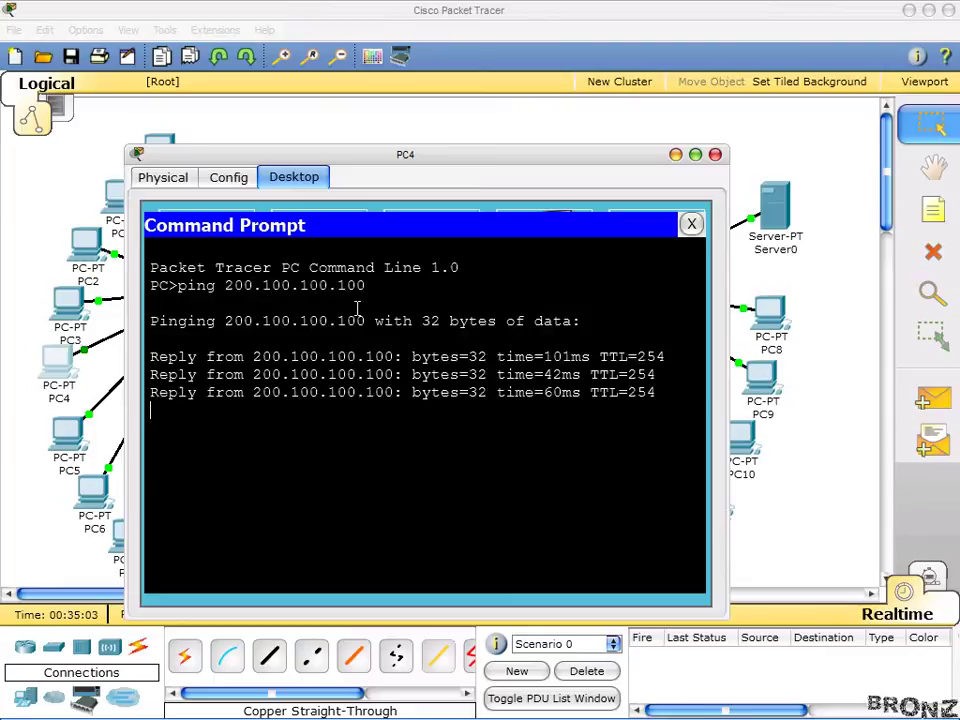
text(t)
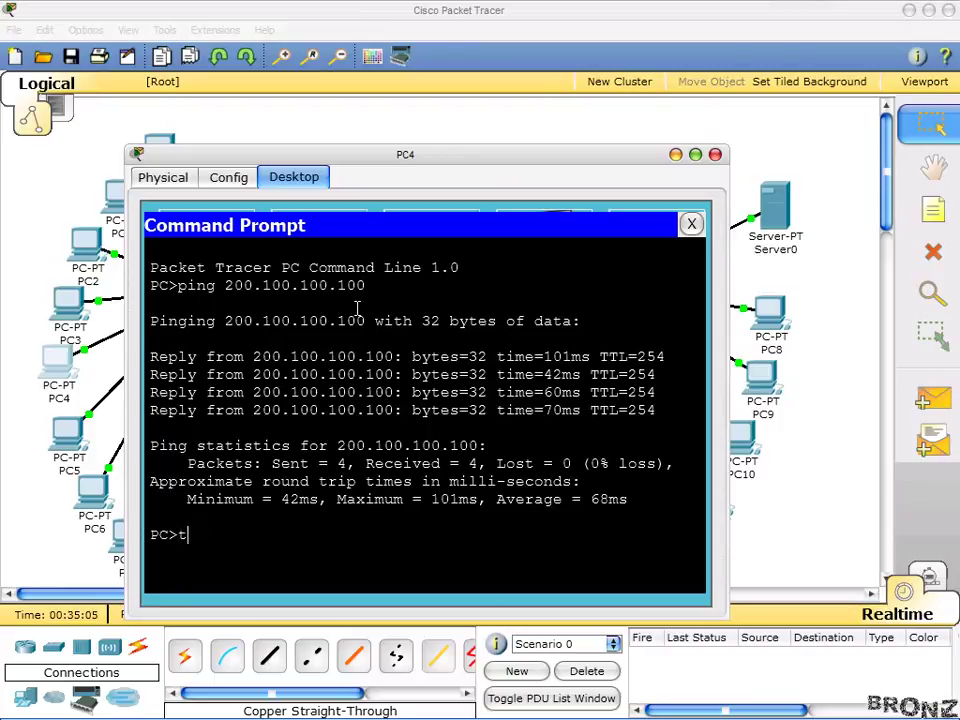
text(elnet 200.1)
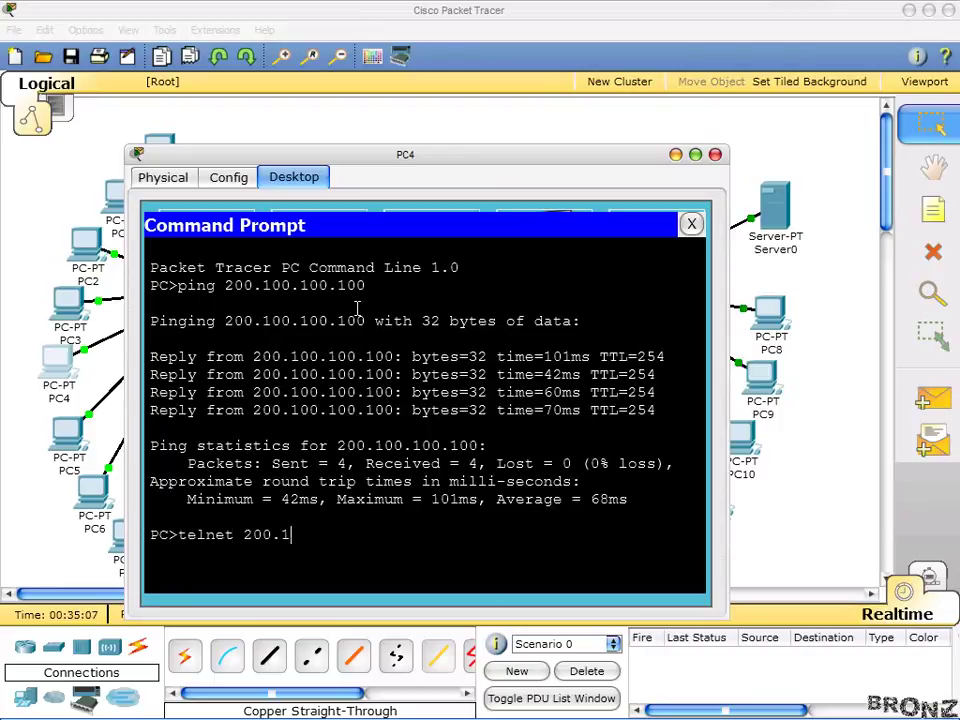
text(00.100.100)
key(Return)
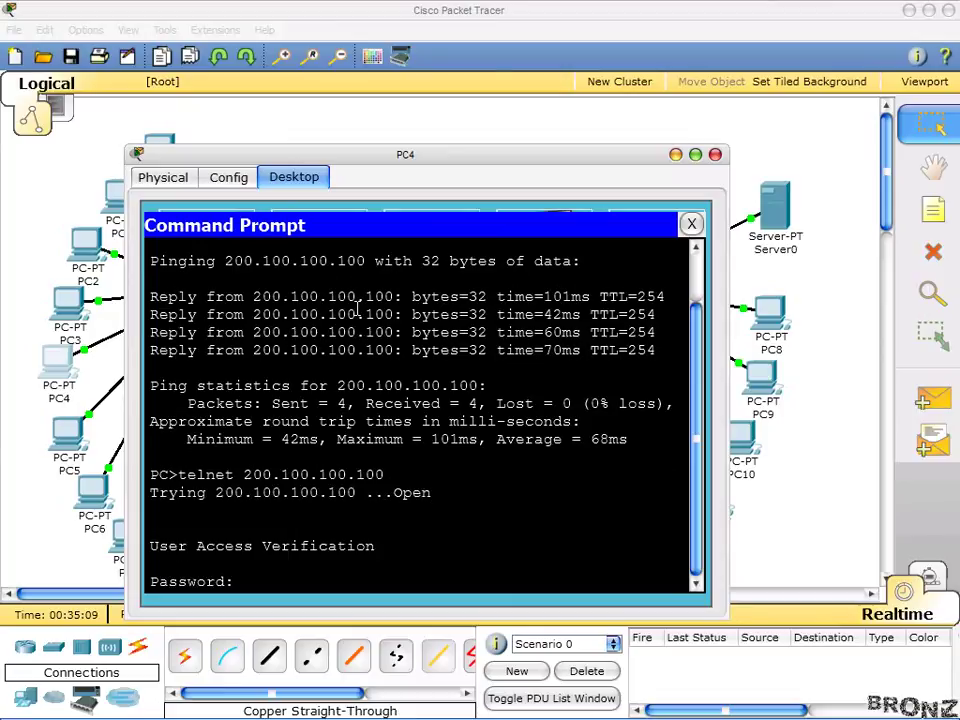
- Log into the telnet session on 200.100.100.100 with the password, exit it, and close PC4
key(Return)
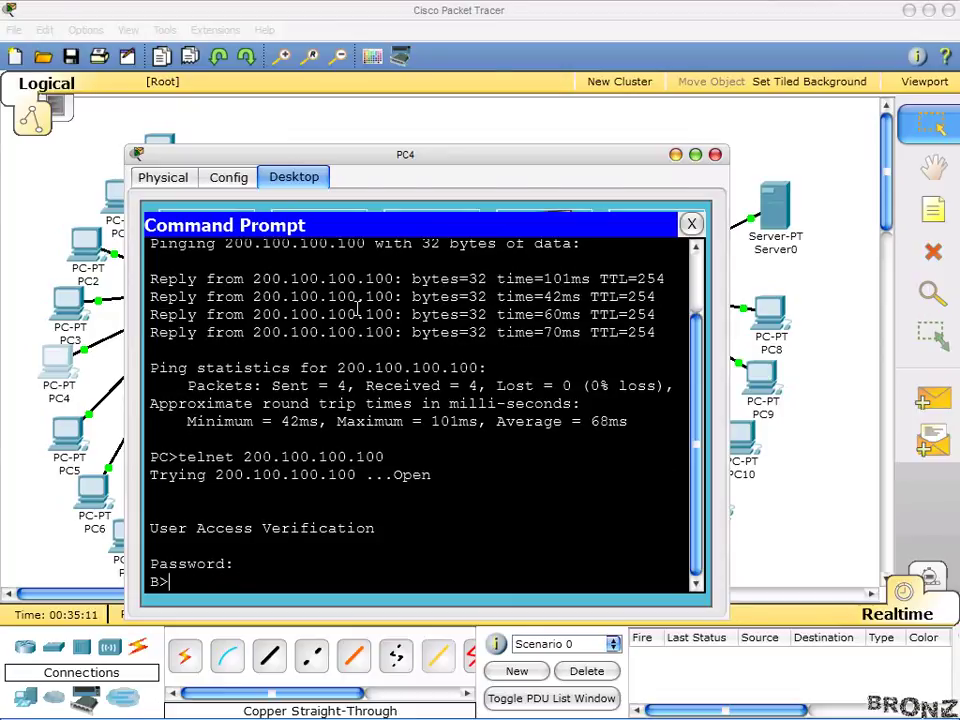
key(Return)
key(Return)
key(Return)
key(Return)
key(Return)
key(Return)
text(exit)
key(Return)
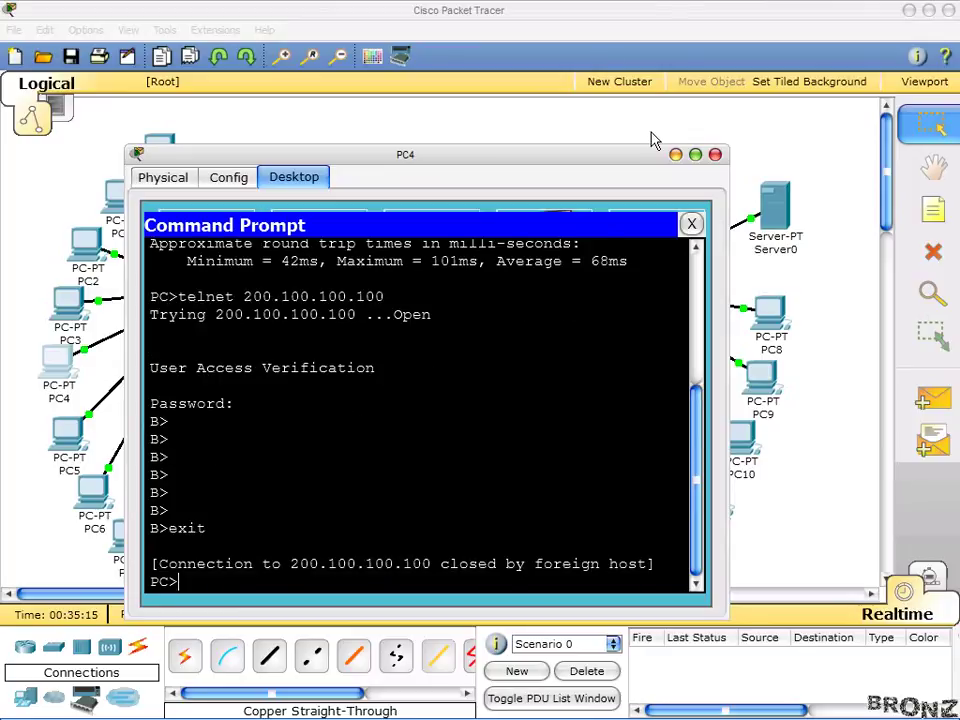
click(715, 154)
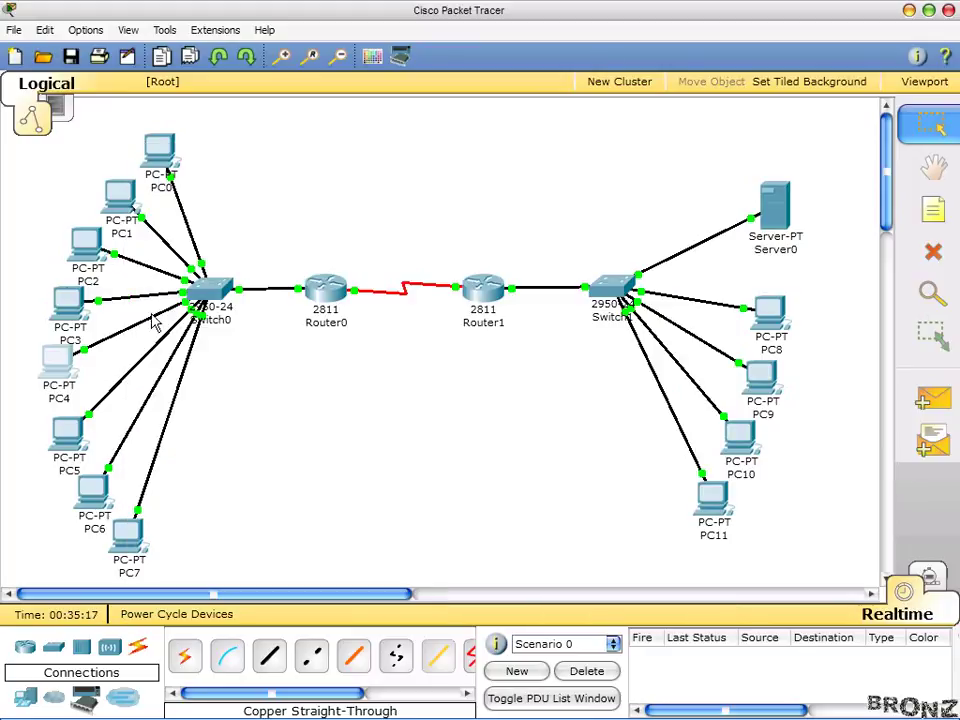